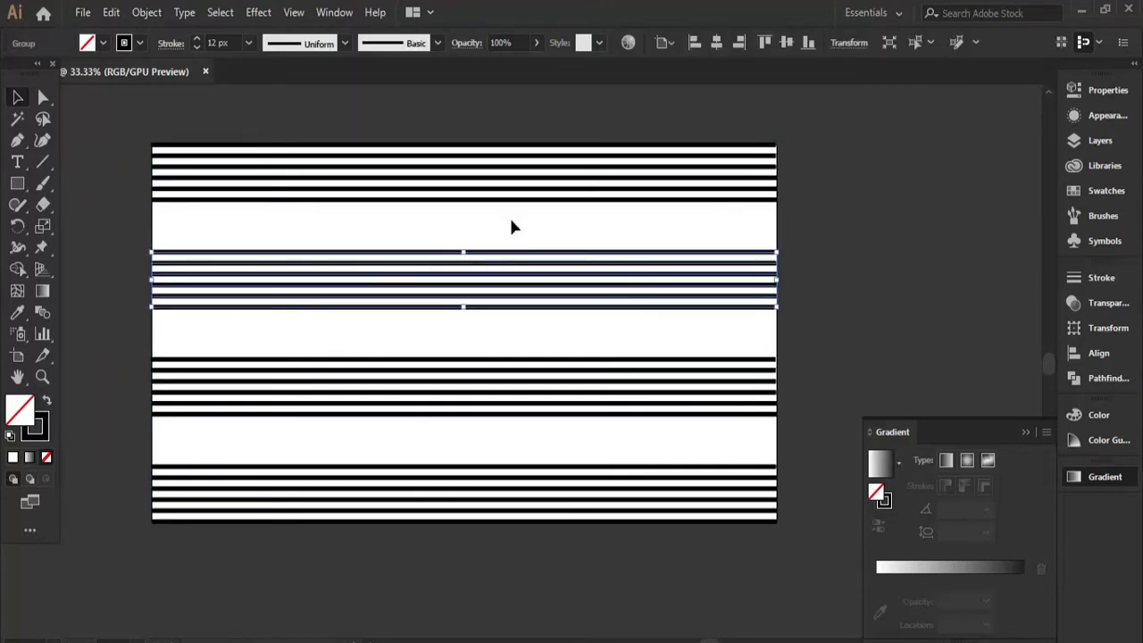
Move the second stripe group up beneath the top group and place blue spacer squares below the top group and above the bottom group.
{"action": "left_click_drag", "start_coordinate": [527, 279], "coordinate": [527, 250]}
{"action": "key", "text": "ctrl+shift+a"}
{"action": "key", "text": "m"}
{"action": "mouse_move", "coordinate": [342, 204]}
{"action": "left_mouse_down"}
{"action": "mouse_move", "coordinate": [382, 220]}
{"action": "mouse_move", "coordinate": [365, 457]}
{"action": "left_mouse_up"}
{"action": "key", "text": "v"}
{"action": "left_click", "coordinate": [46, 401]}
{"action": "left_click", "coordinate": [102, 43]}
{"action": "left_click", "coordinate": [105, 73]}
{"action": "left_click", "coordinate": [281, 321]}
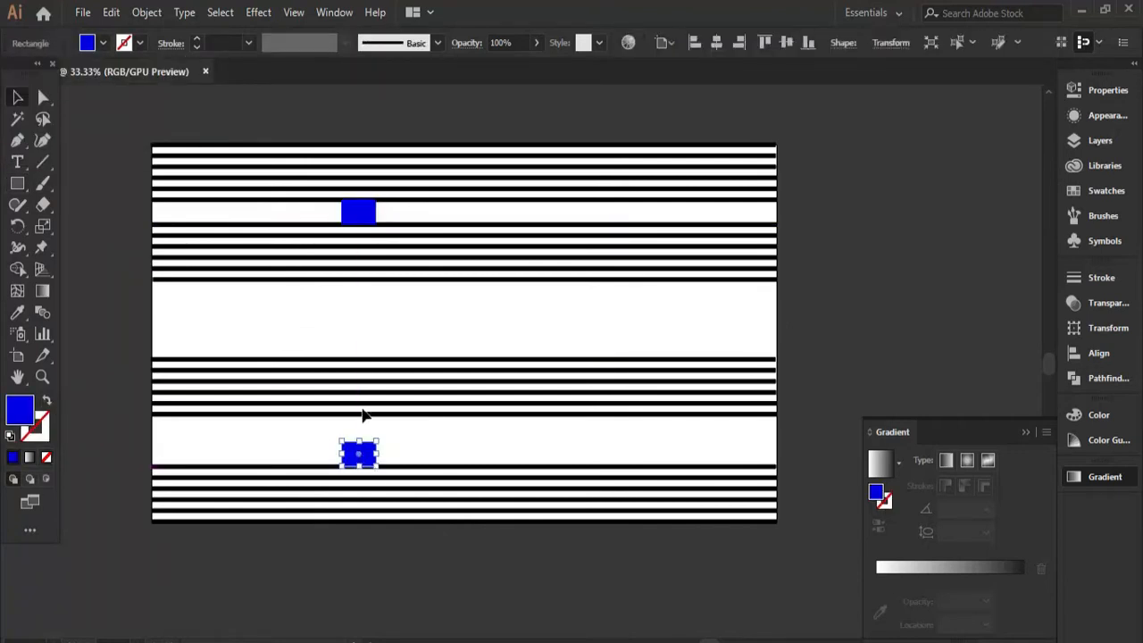
Move the third stripe group down until it rests against the lower blue spacer square.
{"action": "left_click", "coordinate": [359, 409]}
{"action": "left_click", "coordinate": [352, 391]}
{"action": "scroll", "coordinate": [350, 390], "scroll_direction": "up", "scroll_amount": 1}
{"action": "left_click_drag", "start_coordinate": [350, 391], "coordinate": [349, 445]}
{"action": "key", "text": "ctrl+shift+a"}
{"action": "scroll", "coordinate": [348, 399], "scroll_direction": "down", "scroll_amount": 1}
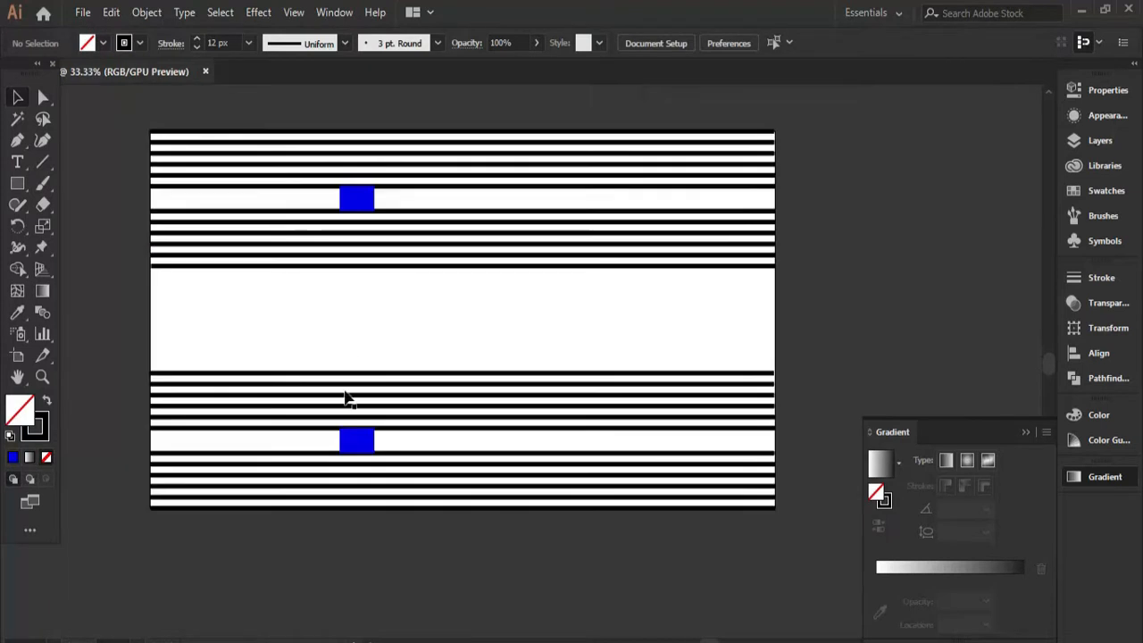
Remove the blue spacers and cross the horizontal stripes with a copy rotated 90 degrees to form a plaid grid.
{"action": "left_click_drag", "start_coordinate": [400, 302], "coordinate": [450, 521]}
{"action": "right_click", "coordinate": [613, 214]}
{"action": "left_click", "coordinate": [661, 375]}
{"action": "left_click_drag", "start_coordinate": [757, 136], "coordinate": [535, 438]}
{"action": "left_click", "coordinate": [671, 294]}
{"action": "scroll", "coordinate": [607, 254], "scroll_direction": "up", "scroll_amount": 2}
{"action": "scroll", "coordinate": [590, 254], "scroll_direction": "down", "scroll_amount": 3}
{"action": "scroll", "coordinate": [591, 255], "scroll_direction": "up", "scroll_amount": 2}
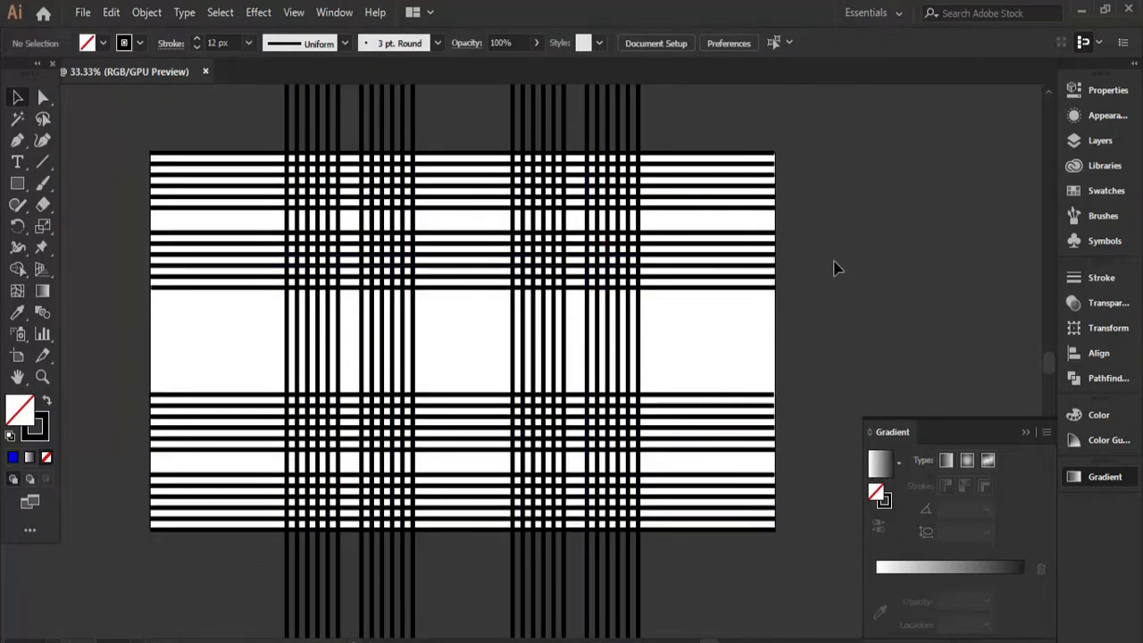
Draw an unfilled rectangle over the middle of the plaid grid and adjust its edges to cover the artboard height.
{"action": "left_click", "coordinate": [17, 183]}
{"action": "left_click_drag", "start_coordinate": [251, 153], "coordinate": [681, 528]}
{"action": "key", "text": "v"}
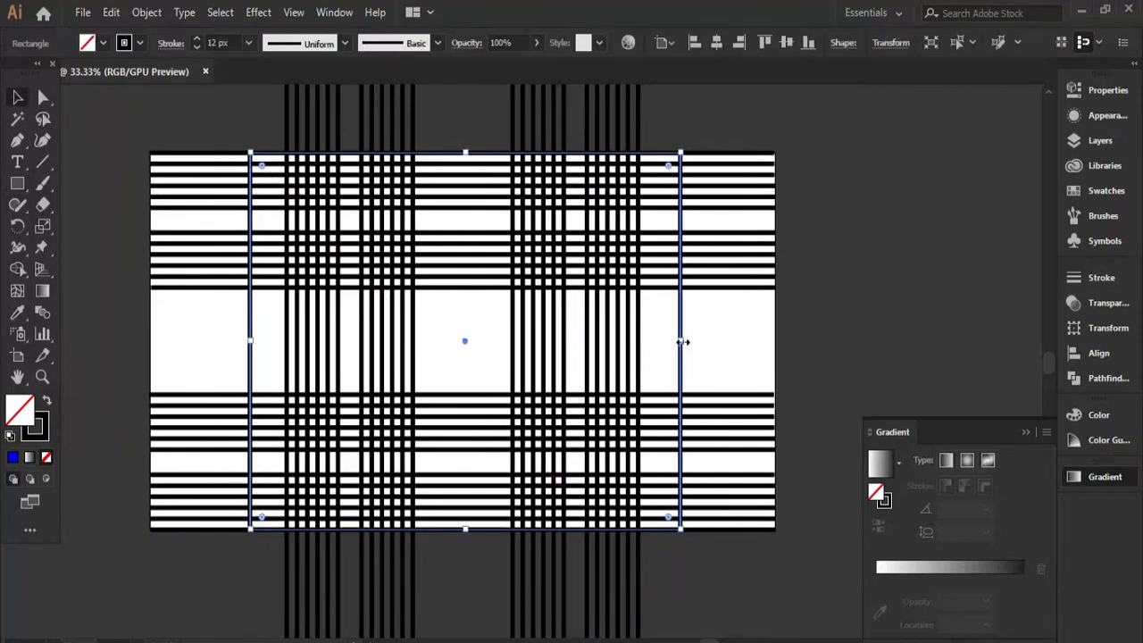
{"action": "left_click_drag", "start_coordinate": [456, 161], "coordinate": [457, 154]}
{"action": "left_click_drag", "start_coordinate": [455, 519], "coordinate": [459, 532]}
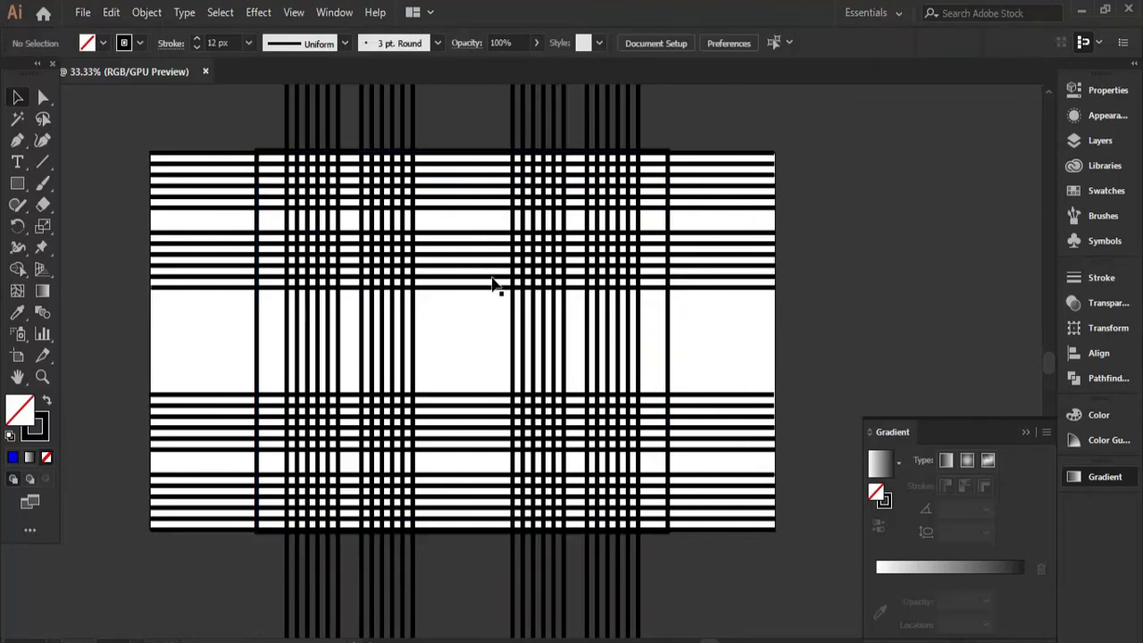
Make a clipping mask from the rectangle so the stripes are cropped to its bounds.
{"action": "scroll", "coordinate": [487, 250], "scroll_direction": "up", "scroll_amount": 2}
{"action": "scroll", "coordinate": [480, 224], "scroll_direction": "down", "scroll_amount": 2}
{"action": "left_click_drag", "start_coordinate": [251, 114], "coordinate": [565, 382]}
{"action": "right_click", "coordinate": [564, 381]}
{"action": "left_click", "coordinate": [637, 495]}
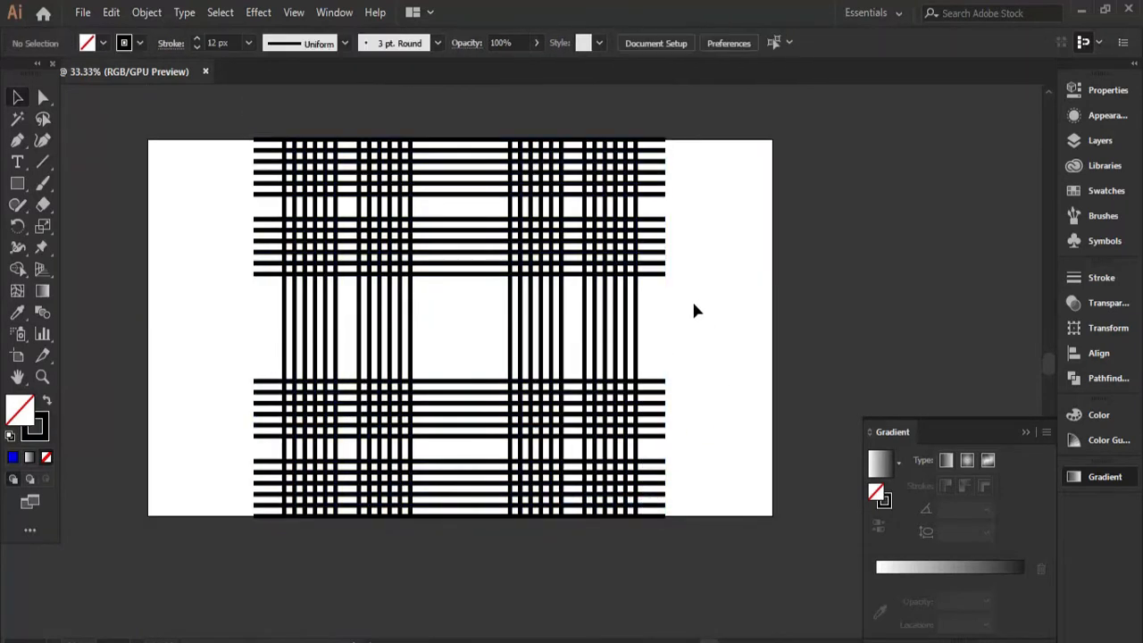
Draw a new rectangle matching the clipped plaid's bounds and swap its stroke and fill so it has no stroke.
{"action": "left_click", "coordinate": [552, 253]}
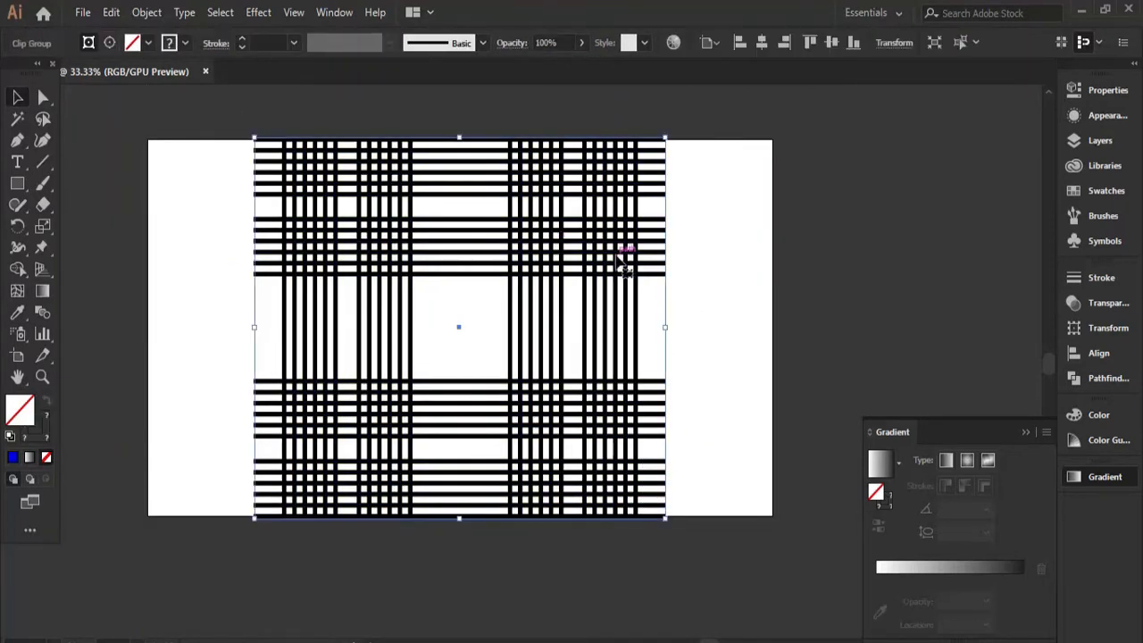
{"action": "left_click", "coordinate": [17, 185]}
{"action": "left_click_drag", "start_coordinate": [255, 139], "coordinate": [667, 517]}
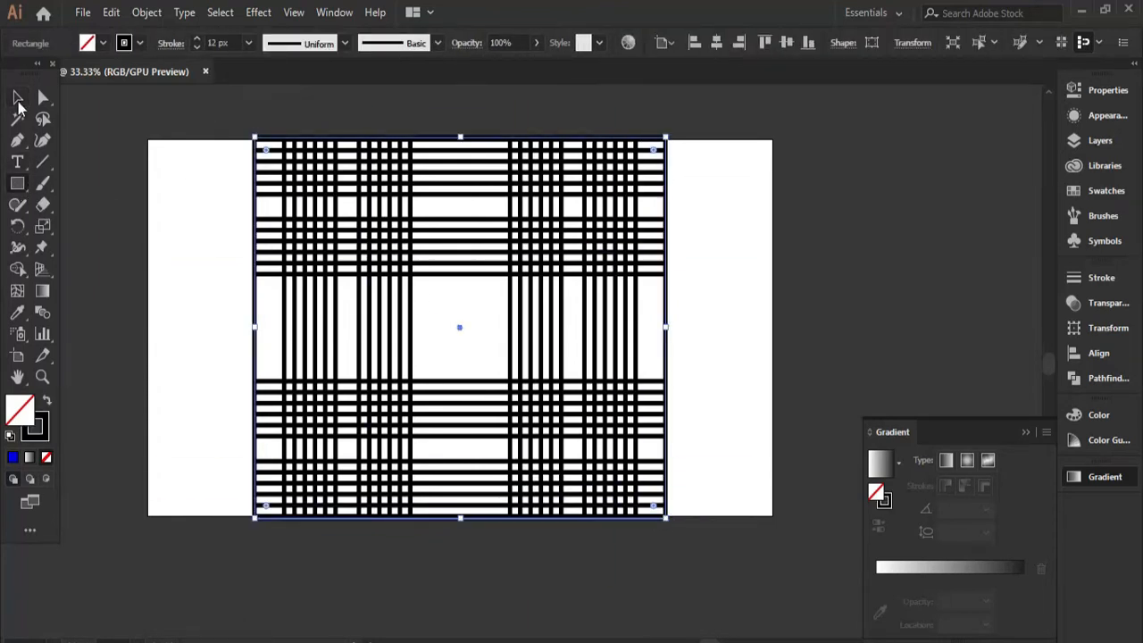
{"action": "left_click", "coordinate": [140, 43]}
{"action": "left_click", "coordinate": [47, 401]}
Fill the new rectangle with medium blue and send it behind the stripes.
{"action": "left_click", "coordinate": [103, 43]}
{"action": "left_click", "coordinate": [93, 73]}
{"action": "left_click", "coordinate": [128, 85]}
{"action": "double_click", "coordinate": [286, 196]}
{"action": "left_click", "coordinate": [102, 43]}
{"action": "left_click", "coordinate": [116, 86]}
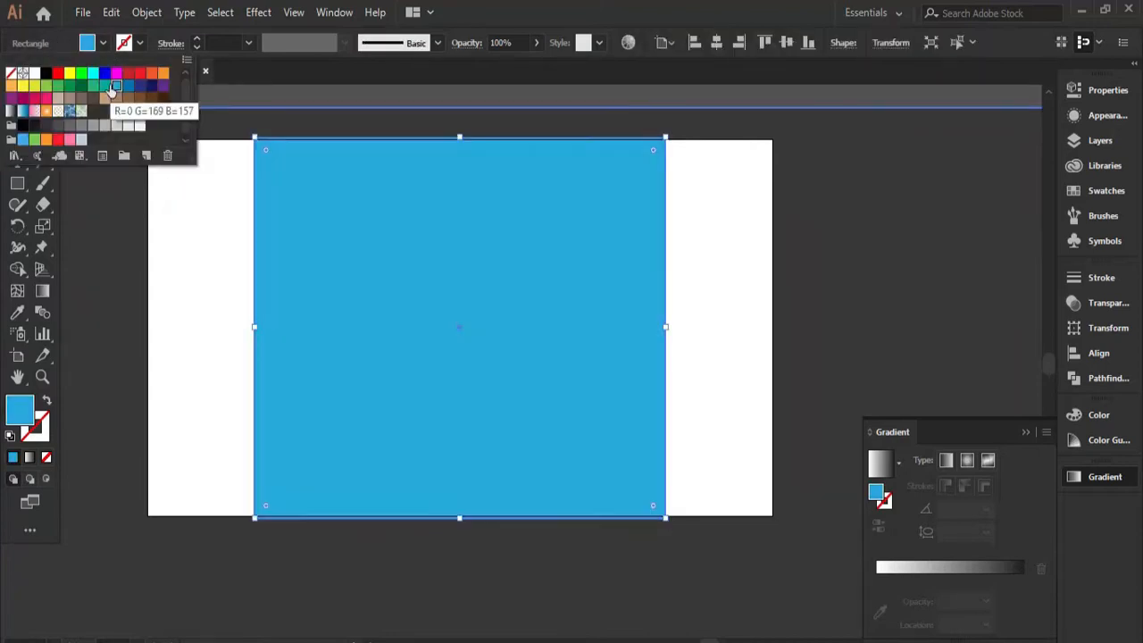
{"action": "left_click", "coordinate": [128, 85]}
{"action": "double_click", "coordinate": [181, 211]}
{"action": "right_click", "coordinate": [536, 237]}
{"action": "mouse_move", "coordinate": [625, 518]}
{"action": "left_click", "coordinate": [775, 579]}
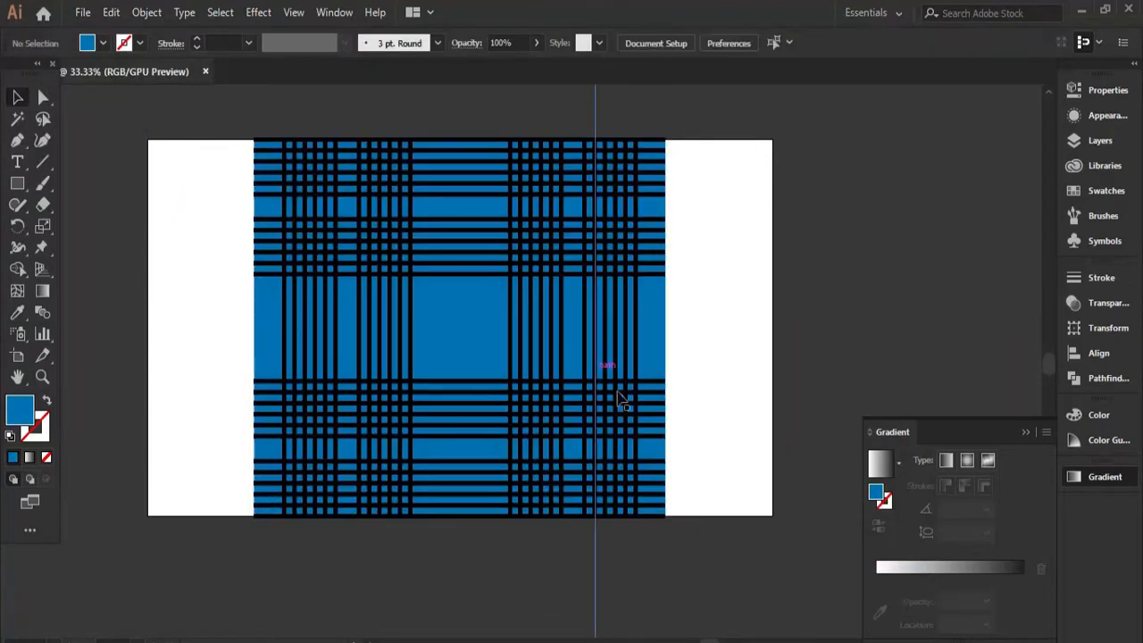
Recolor the strokes of the horizontal and vertical stripe groups light gray, R=204 G=204 B=204.
{"action": "double_click", "coordinate": [608, 266]}
{"action": "left_click", "coordinate": [125, 128]}
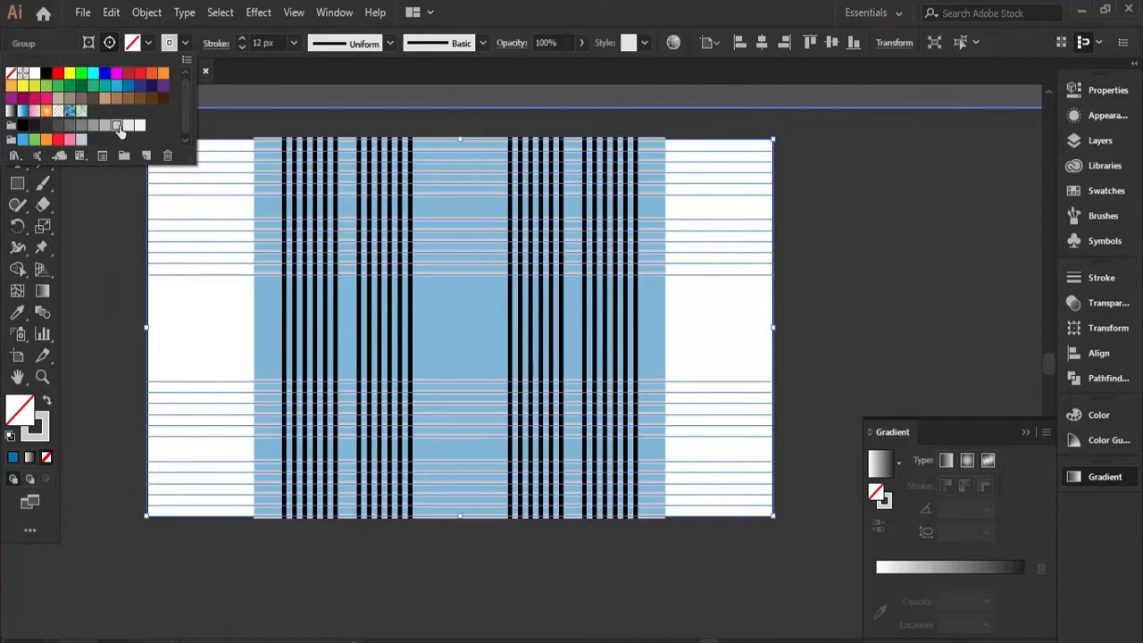
{"action": "left_click", "coordinate": [367, 342]}
{"action": "left_click", "coordinate": [139, 43]}
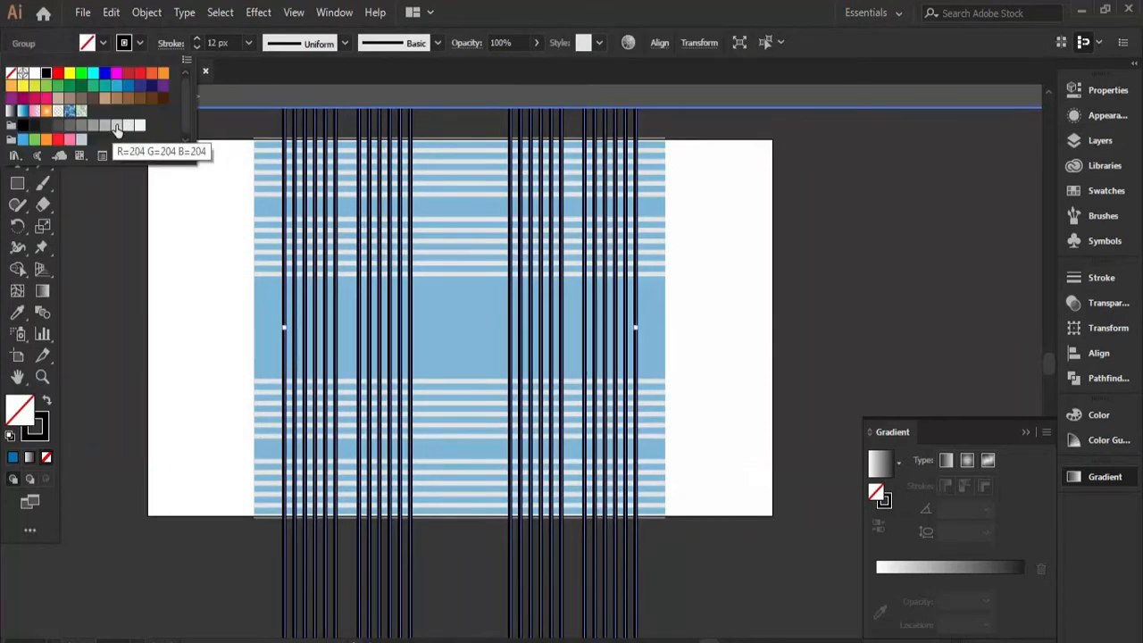
{"action": "left_click", "coordinate": [116, 129]}
{"action": "left_click", "coordinate": [771, 339]}
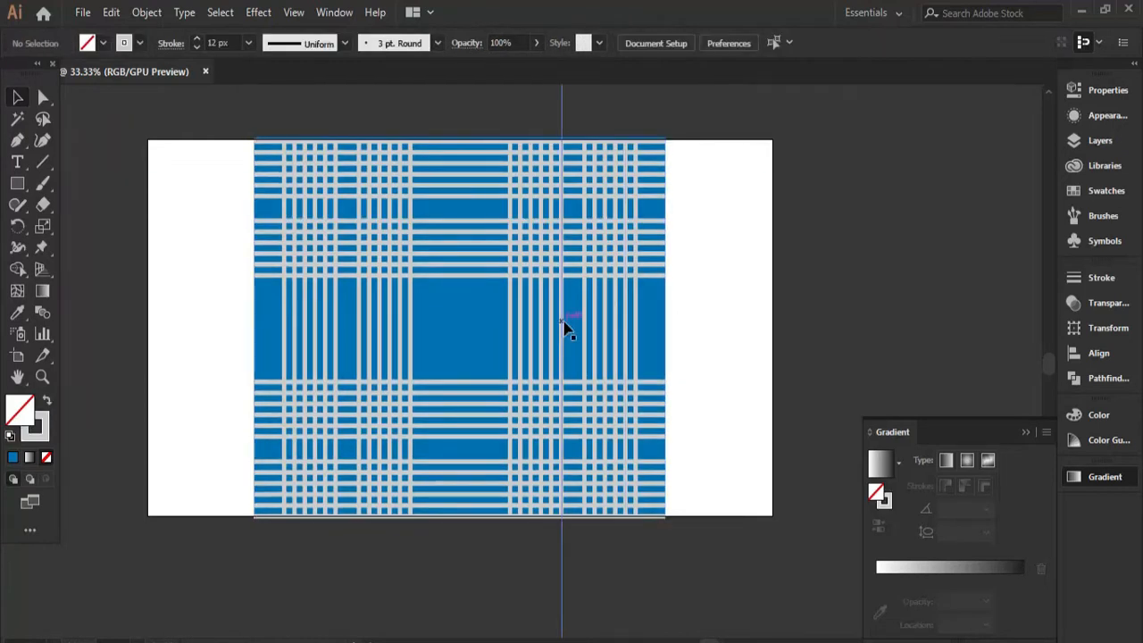
Draw another rectangle covering the whole plaid and give it a black fill with no stroke.
{"action": "scroll", "coordinate": [727, 327], "scroll_direction": "up", "scroll_amount": 1}
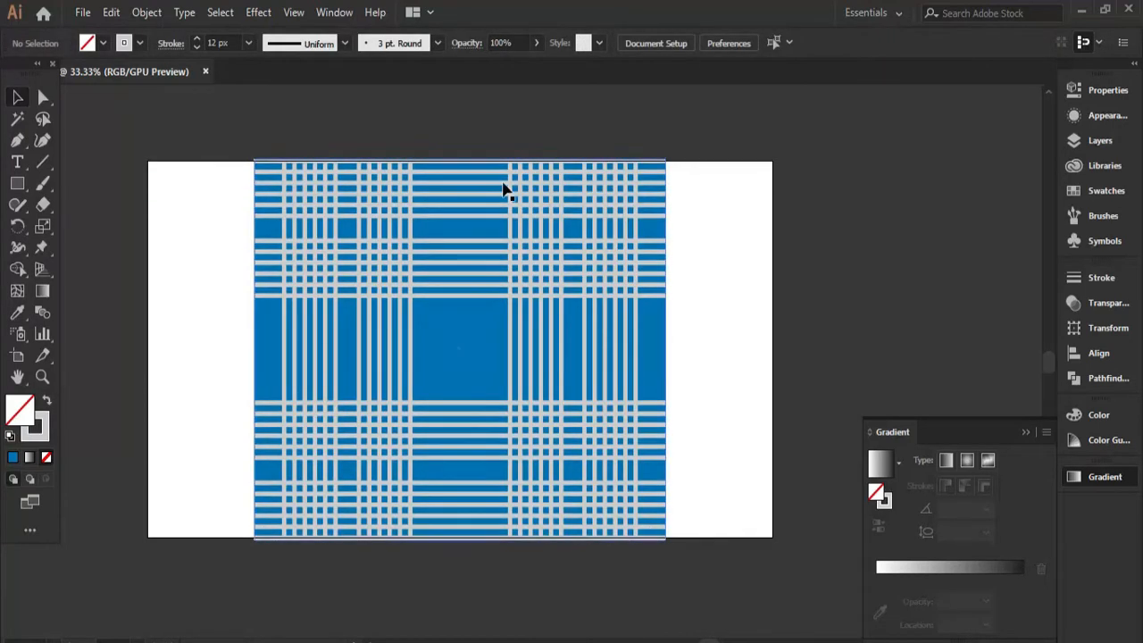
{"action": "left_click", "coordinate": [515, 279]}
{"action": "left_click", "coordinate": [18, 183]}
{"action": "mouse_move", "coordinate": [254, 159]}
{"action": "left_mouse_down"}
{"action": "mouse_move", "coordinate": [514, 531]}
{"action": "mouse_move", "coordinate": [666, 539]}
{"action": "left_mouse_up"}
{"action": "left_click", "coordinate": [18, 98]}
{"action": "left_click", "coordinate": [40, 408]}
{"action": "left_click", "coordinate": [102, 43]}
{"action": "left_click", "coordinate": [42, 136]}
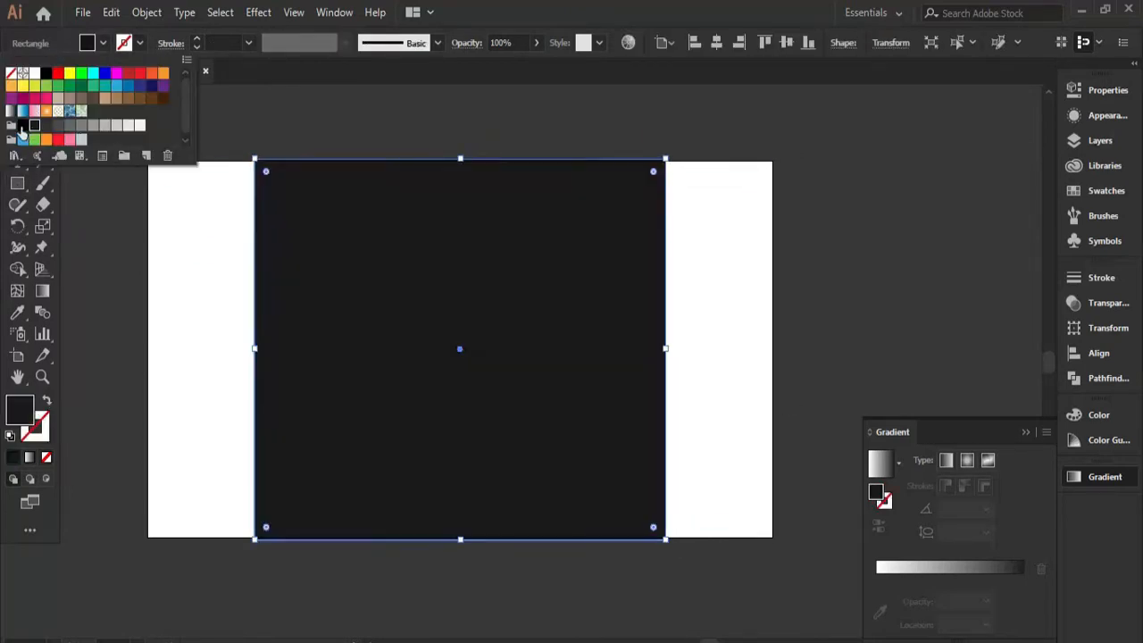
Open the Effect Gallery for the black rectangle.
{"action": "left_click", "coordinate": [258, 12]}
{"action": "left_click", "coordinate": [500, 317]}
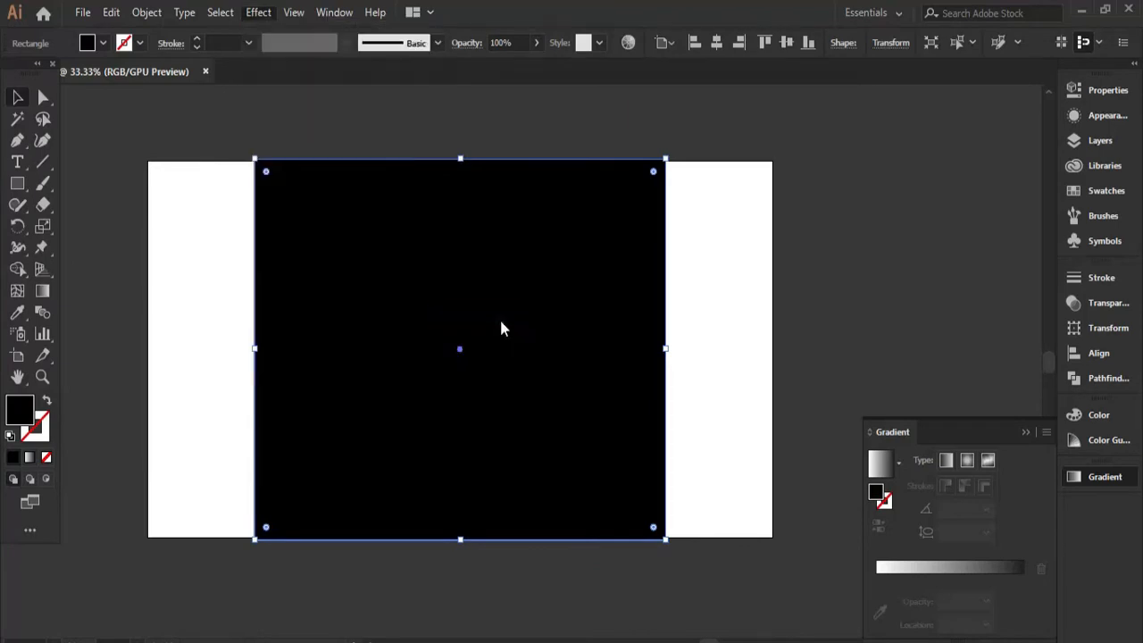
{"action": "left_click", "coordinate": [469, 353]}
{"action": "left_click_drag", "start_coordinate": [507, 310], "coordinate": [536, 312]}
{"action": "left_click", "coordinate": [639, 354]}
{"action": "left_click", "coordinate": [258, 12]}
{"action": "left_click", "coordinate": [314, 284]}
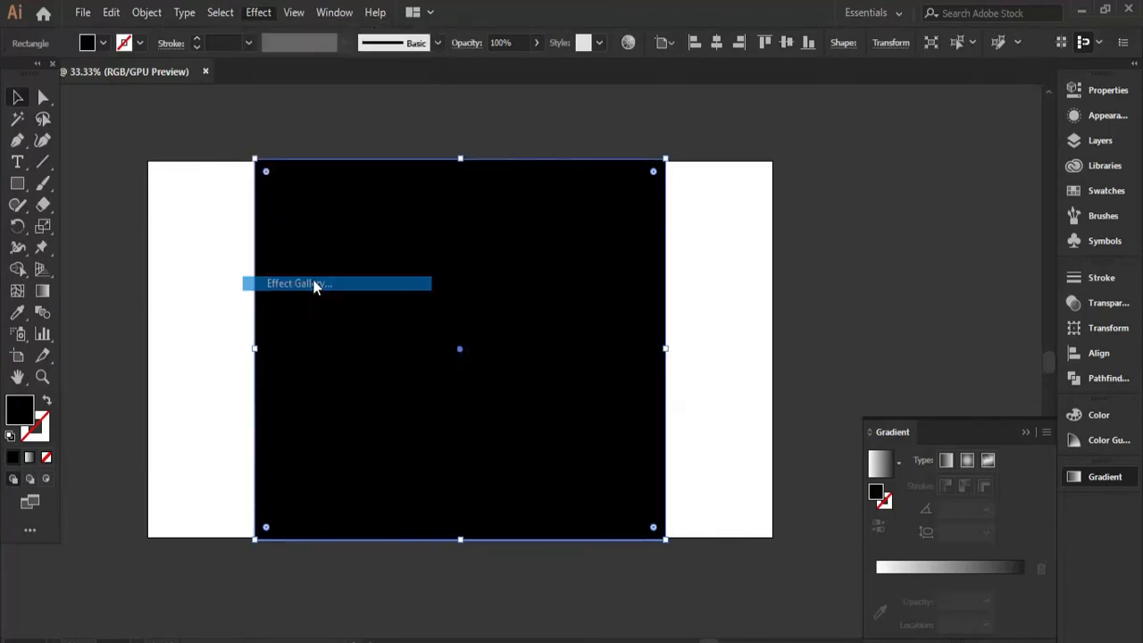
Try the Grain texture on the black rectangle with different intensity, contrast and grain type settings.
{"action": "left_click_drag", "start_coordinate": [1025, 162], "coordinate": [1104, 164]}
{"action": "left_click_drag", "start_coordinate": [1014, 198], "coordinate": [1051, 204]}
{"action": "left_click", "coordinate": [1043, 221]}
{"action": "left_click", "coordinate": [1039, 251]}
{"action": "left_click", "coordinate": [1036, 222]}
{"action": "left_click", "coordinate": [1025, 276]}
{"action": "left_click", "coordinate": [1021, 225]}
{"action": "left_click", "coordinate": [1020, 263]}
{"action": "left_click", "coordinate": [1020, 227]}
{"action": "left_click", "coordinate": [1022, 332]}
{"action": "left_click", "coordinate": [1012, 225]}
{"action": "left_click", "coordinate": [1013, 345]}
{"action": "left_click", "coordinate": [1015, 223]}
{"action": "left_click", "coordinate": [1015, 358]}
{"action": "left_click", "coordinate": [1024, 234]}
{"action": "mouse_move", "coordinate": [1051, 198]}
{"action": "left_mouse_down"}
{"action": "mouse_move", "coordinate": [1095, 204]}
{"action": "mouse_move", "coordinate": [1029, 199]}
{"action": "left_mouse_up"}
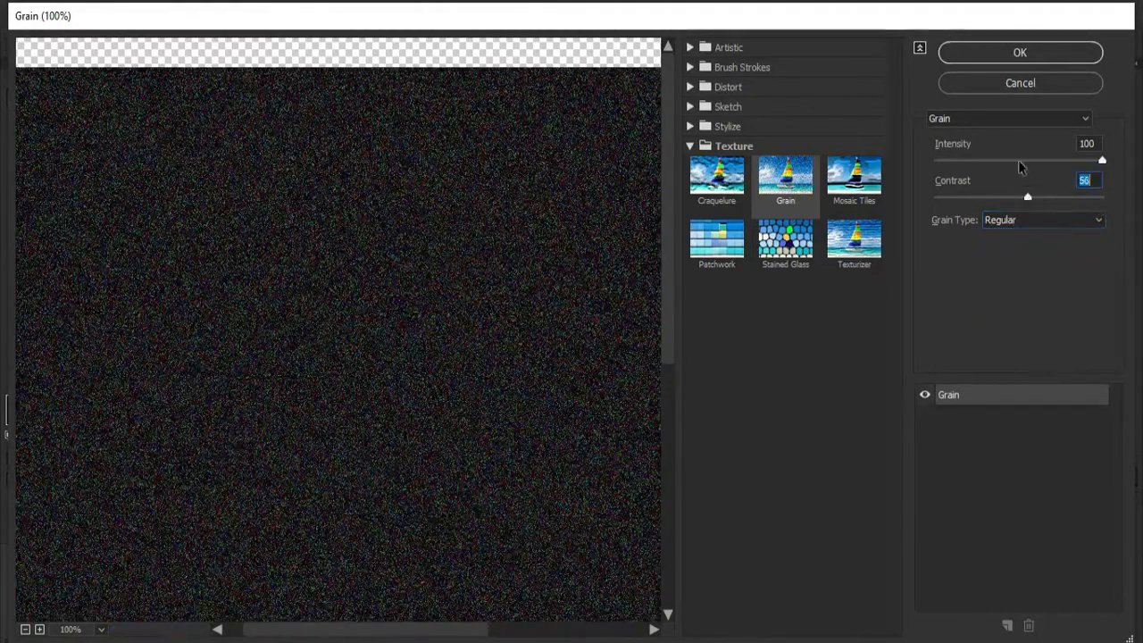
{"action": "left_click_drag", "start_coordinate": [1101, 162], "coordinate": [1054, 163]}
Apply Diffuse Glow to the black rectangle with graininess 9, glow amount 10 and clear amount 15.
{"action": "left_click", "coordinate": [690, 127]}
{"action": "left_click", "coordinate": [690, 107]}
{"action": "left_click", "coordinate": [690, 87]}
{"action": "left_click", "coordinate": [717, 116]}
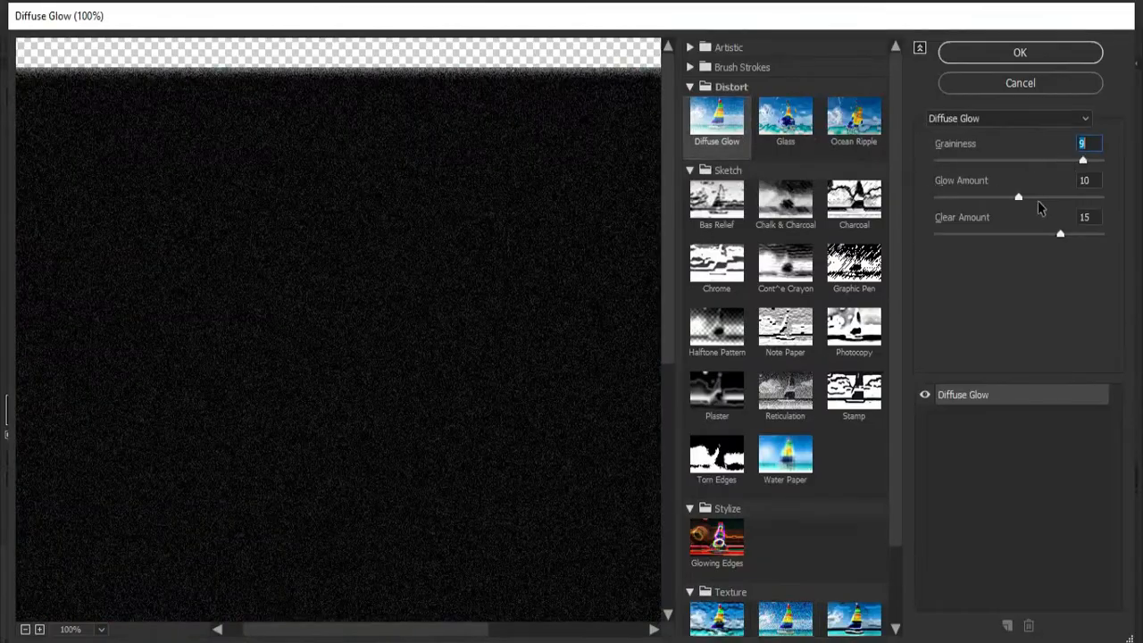
{"action": "left_click", "coordinate": [1027, 55]}
Try several blend modes on the textured black rectangle, including Hard Light.
{"action": "left_click", "coordinate": [1100, 118]}
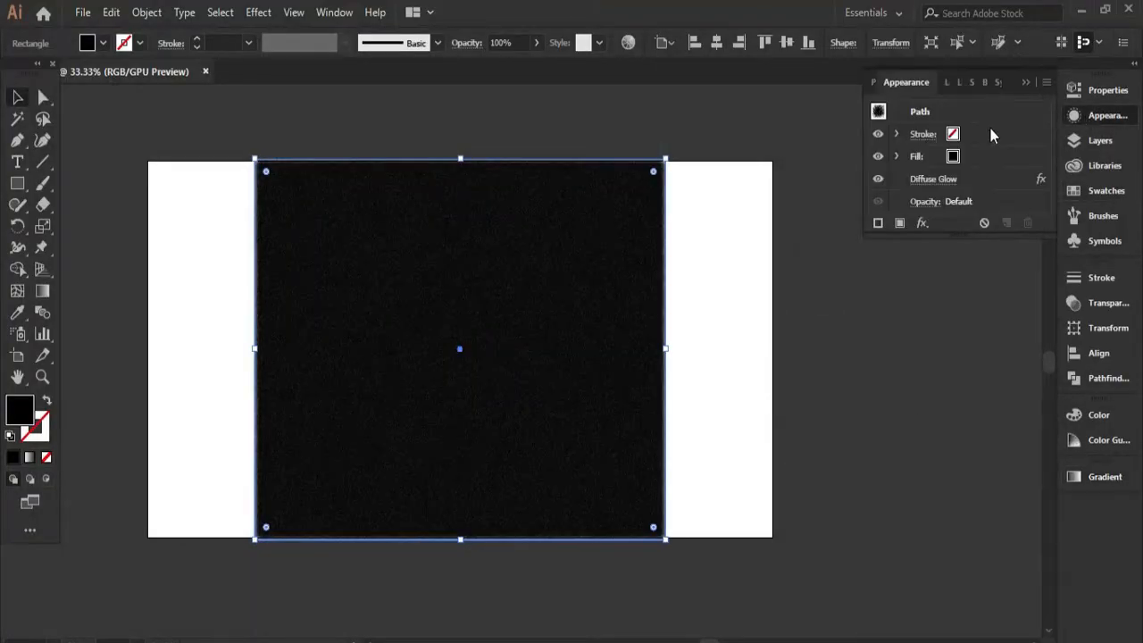
{"action": "left_click", "coordinate": [920, 470]}
{"action": "left_click", "coordinate": [912, 447]}
{"action": "scroll", "coordinate": [566, 384], "scroll_direction": "up", "scroll_amount": 1}
{"action": "scroll", "coordinate": [525, 402], "scroll_direction": "down", "scroll_amount": 1}
{"action": "left_click", "coordinate": [931, 429]}
{"action": "left_click", "coordinate": [920, 297]}
{"action": "left_click", "coordinate": [917, 468]}
{"action": "left_click", "coordinate": [895, 299]}
{"action": "left_click", "coordinate": [909, 506]}
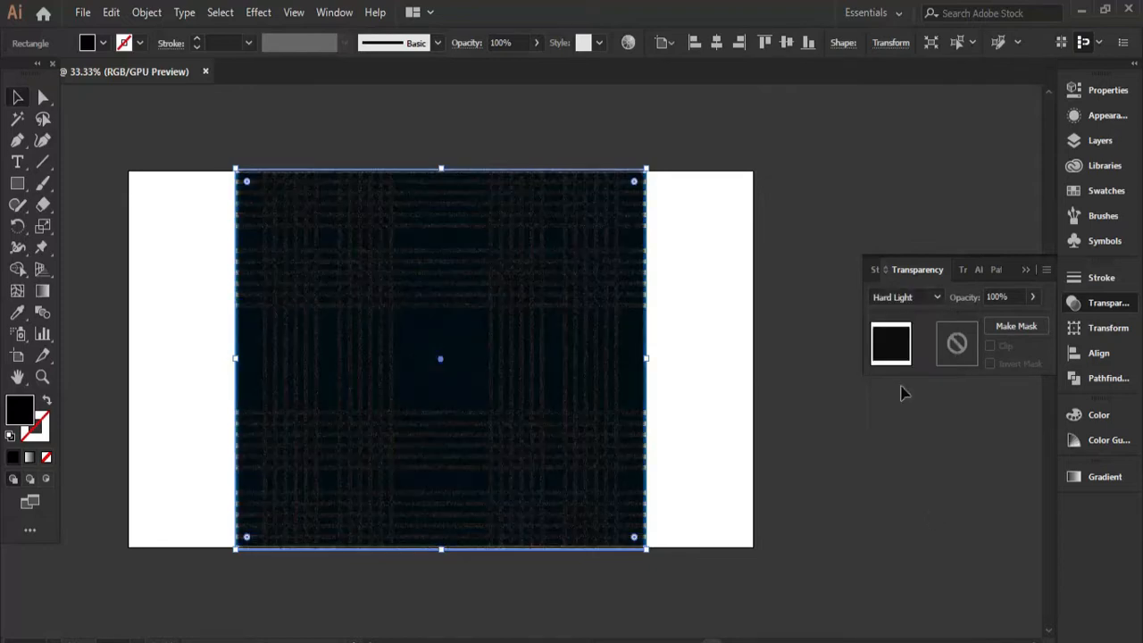
Set the textured rectangle's opacity to 34% and its blend mode to Screen.
{"action": "left_click", "coordinate": [1033, 297]}
{"action": "left_click_drag", "start_coordinate": [1032, 318], "coordinate": [989, 322]}
{"action": "left_click", "coordinate": [935, 298]}
{"action": "left_click", "coordinate": [902, 424]}
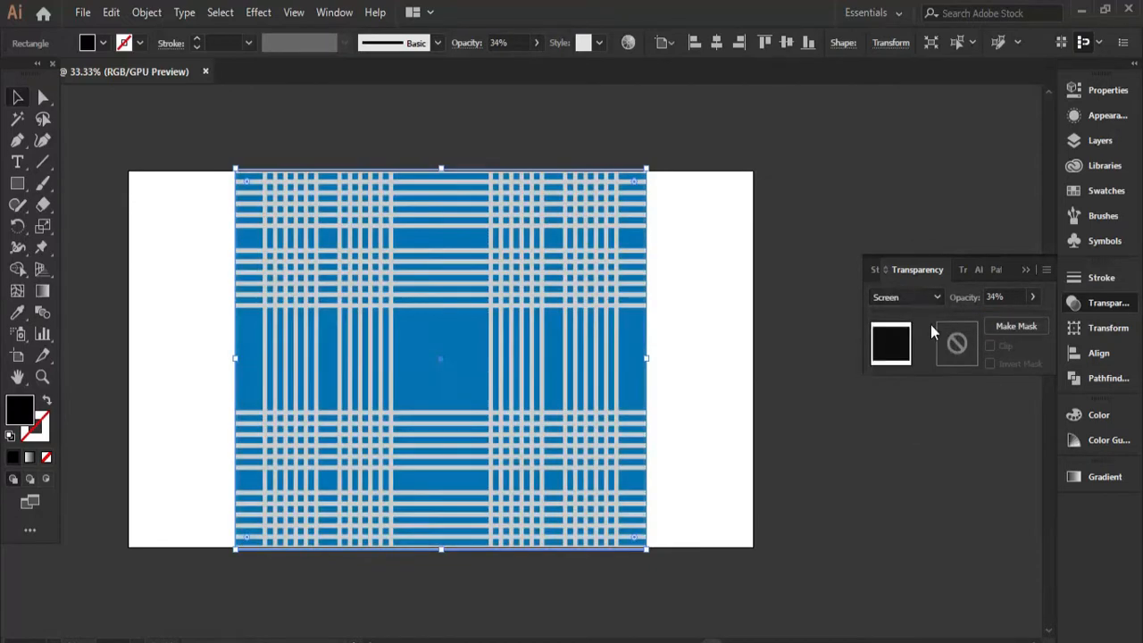
{"action": "left_click", "coordinate": [727, 320]}
{"action": "scroll", "coordinate": [566, 427], "scroll_direction": "up", "scroll_amount": 3}
{"action": "scroll", "coordinate": [562, 429], "scroll_direction": "down", "scroll_amount": 4}
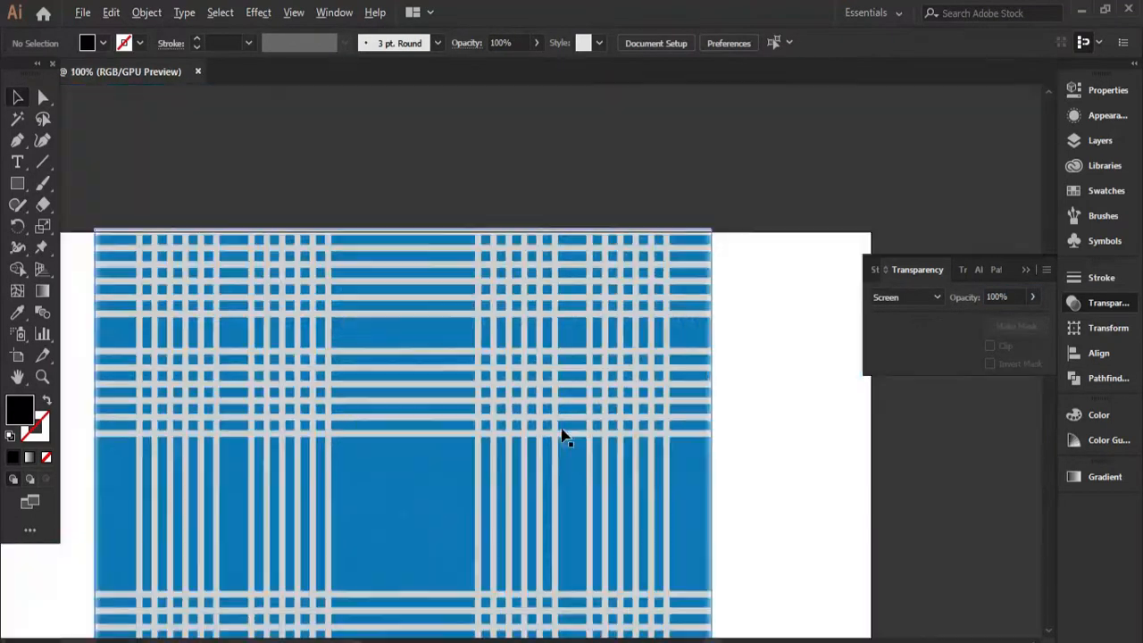
{"action": "scroll", "coordinate": [699, 340], "scroll_direction": "up", "scroll_amount": 1}
{"action": "left_click", "coordinate": [627, 273]}
{"action": "left_click", "coordinate": [727, 293]}
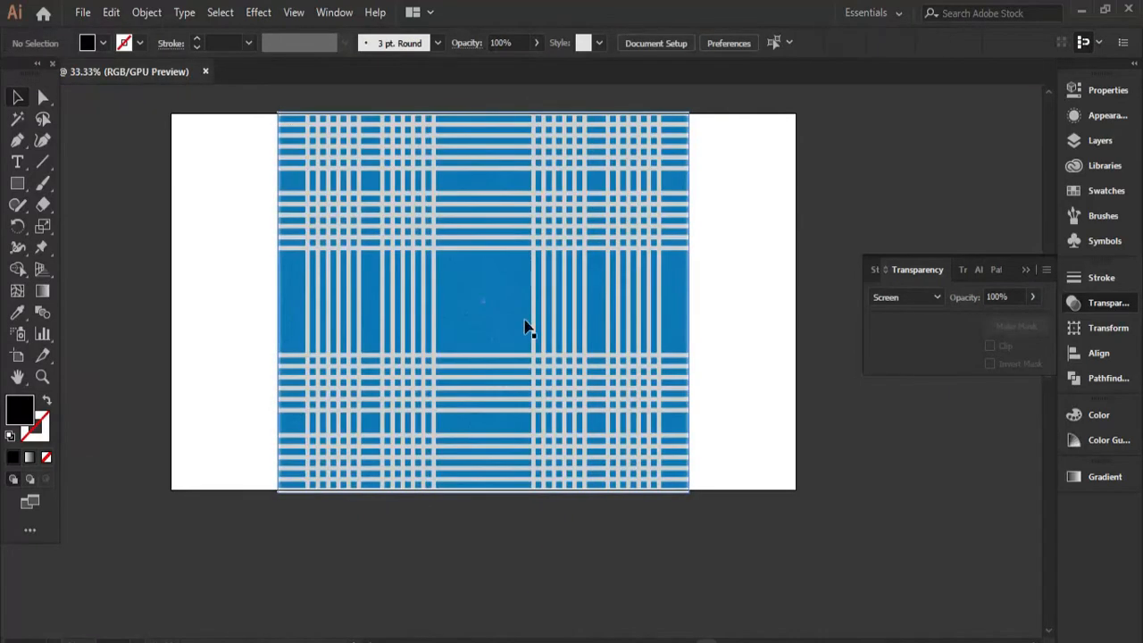
Select all stripes inside the clip group and apply a Glass effect with smoothness 3, Frosted texture and 100% scaling.
{"action": "double_click", "coordinate": [559, 293]}
{"action": "double_click", "coordinate": [732, 288]}
{"action": "double_click", "coordinate": [585, 294]}
{"action": "left_click", "coordinate": [585, 294]}
{"action": "key", "text": "ctrl+a"}
{"action": "left_click", "coordinate": [259, 14]}
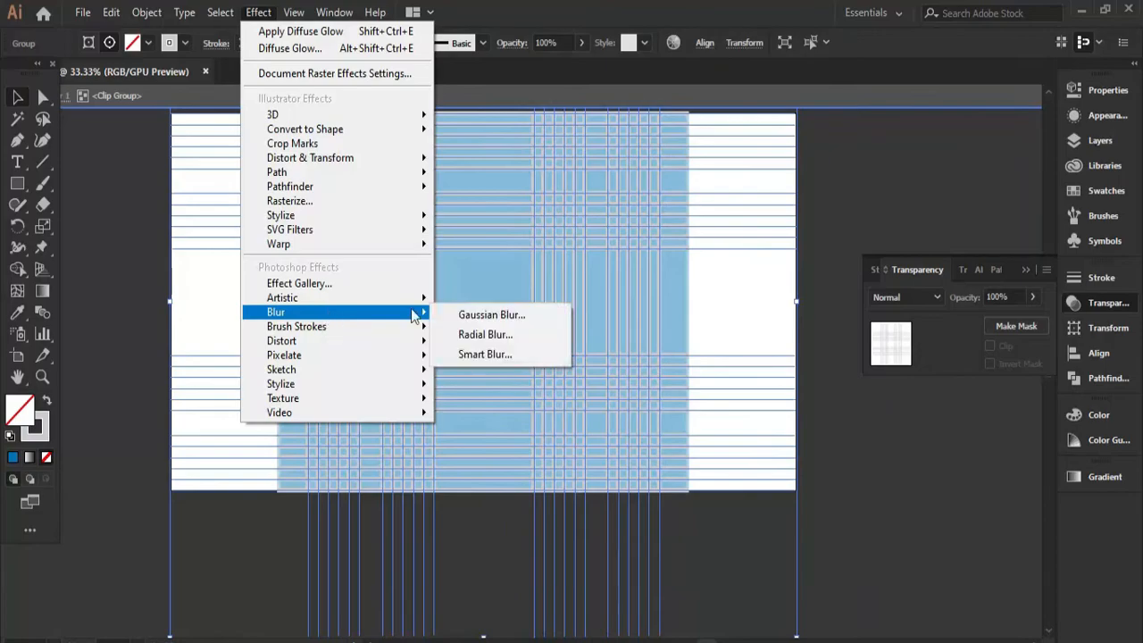
{"action": "left_click", "coordinate": [500, 335]}
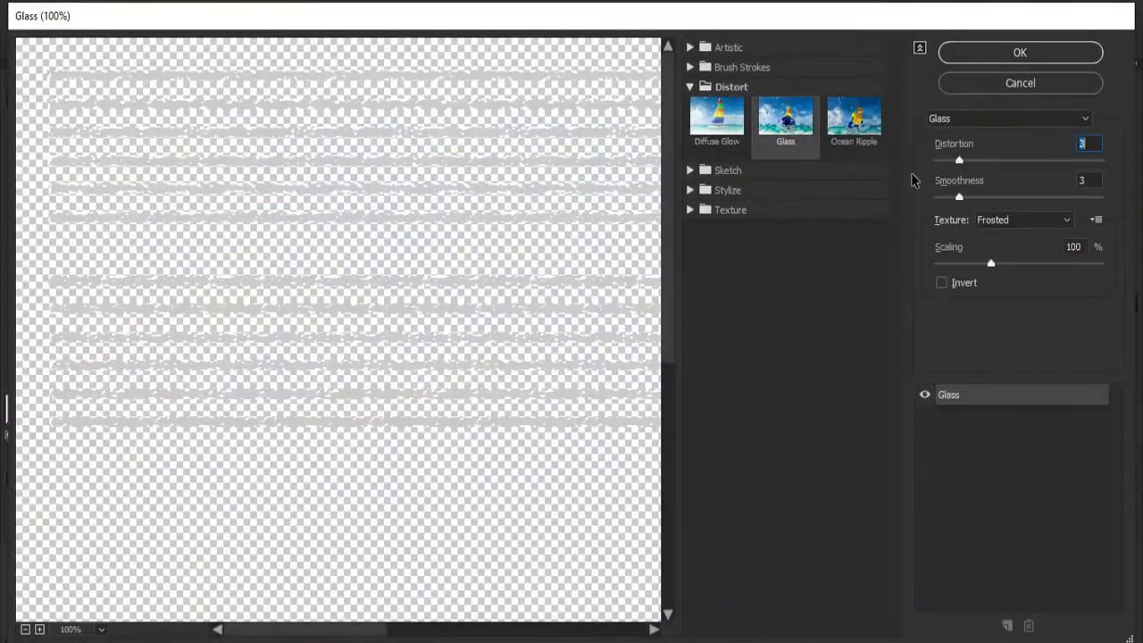
{"action": "left_click", "coordinate": [1020, 52]}
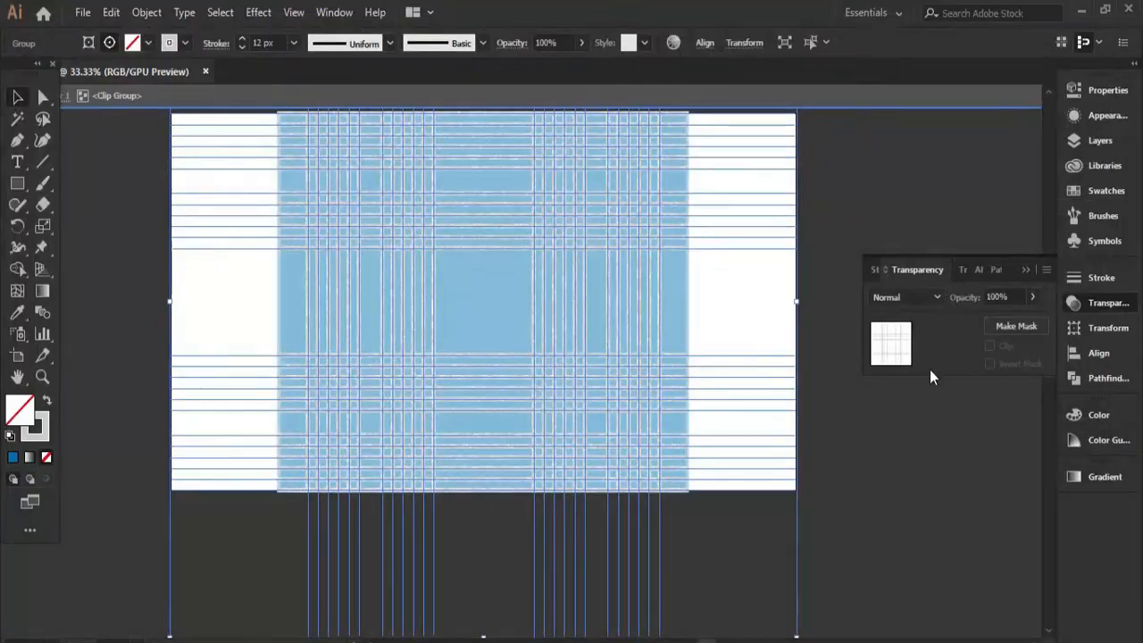
{"action": "double_click", "coordinate": [858, 454]}
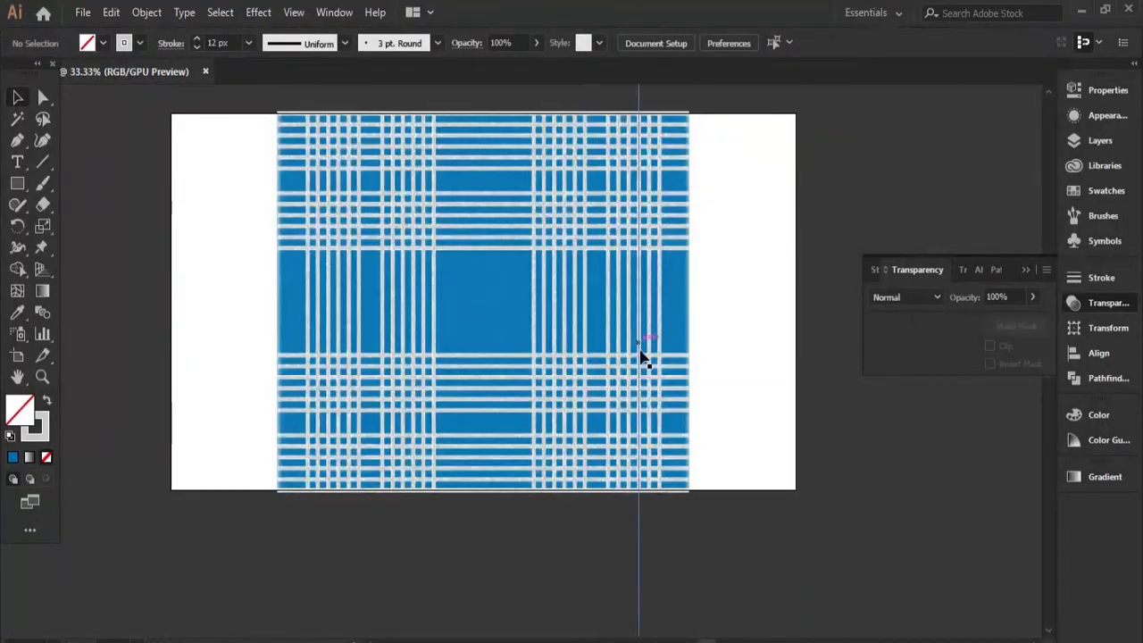
Select all the plaid artwork and apply the current Effect Gallery effect to it.
{"action": "scroll", "coordinate": [614, 376], "scroll_direction": "up", "scroll_amount": 4}
{"action": "key", "text": "ctrl+0"}
{"action": "key", "text": "ctrl+a"}
{"action": "left_click", "coordinate": [259, 13]}
{"action": "left_click", "coordinate": [328, 286]}
{"action": "left_click", "coordinate": [1020, 53]}
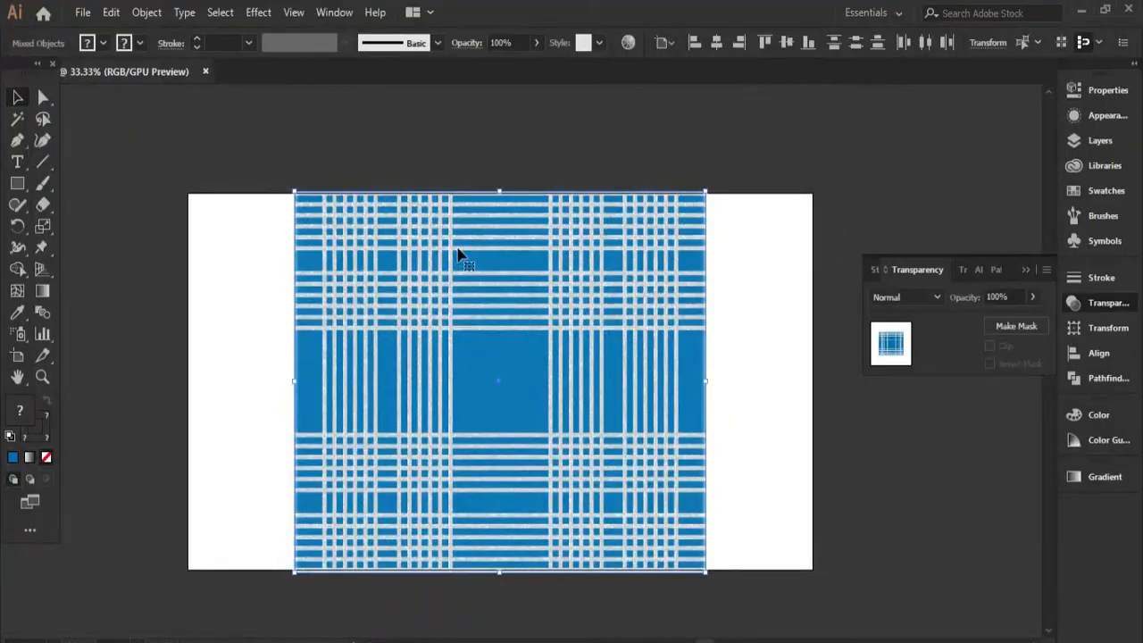
Open the Effect Gallery for the whole plaid and shift the preview to the crossing stripes.
{"action": "left_click", "coordinate": [258, 12]}
{"action": "left_click", "coordinate": [331, 288]}
{"action": "left_click_drag", "start_coordinate": [371, 224], "coordinate": [290, 156]}
Preview Ocean Ripple, Diffuse Glow and other distort and brush stroke effects on the plaid.
{"action": "left_click", "coordinate": [854, 121]}
{"action": "left_click", "coordinate": [726, 169]}
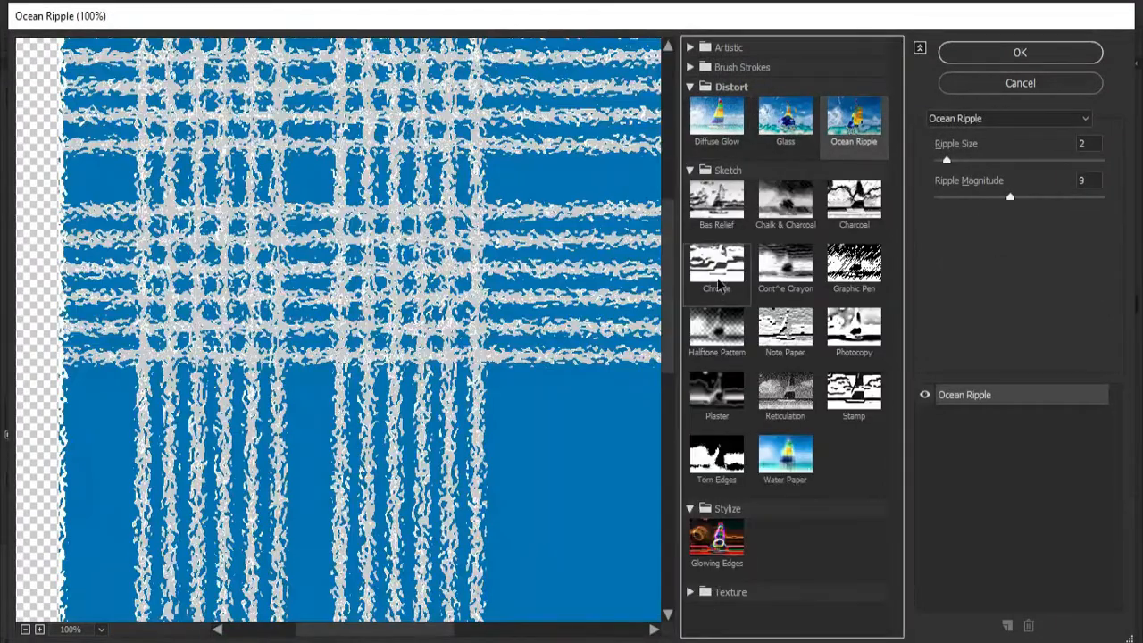
{"action": "left_click", "coordinate": [721, 68]}
{"action": "left_click", "coordinate": [711, 229]}
{"action": "left_click", "coordinate": [854, 164]}
{"action": "left_click", "coordinate": [853, 109]}
{"action": "left_click", "coordinate": [797, 241]}
{"action": "left_click", "coordinate": [719, 313]}
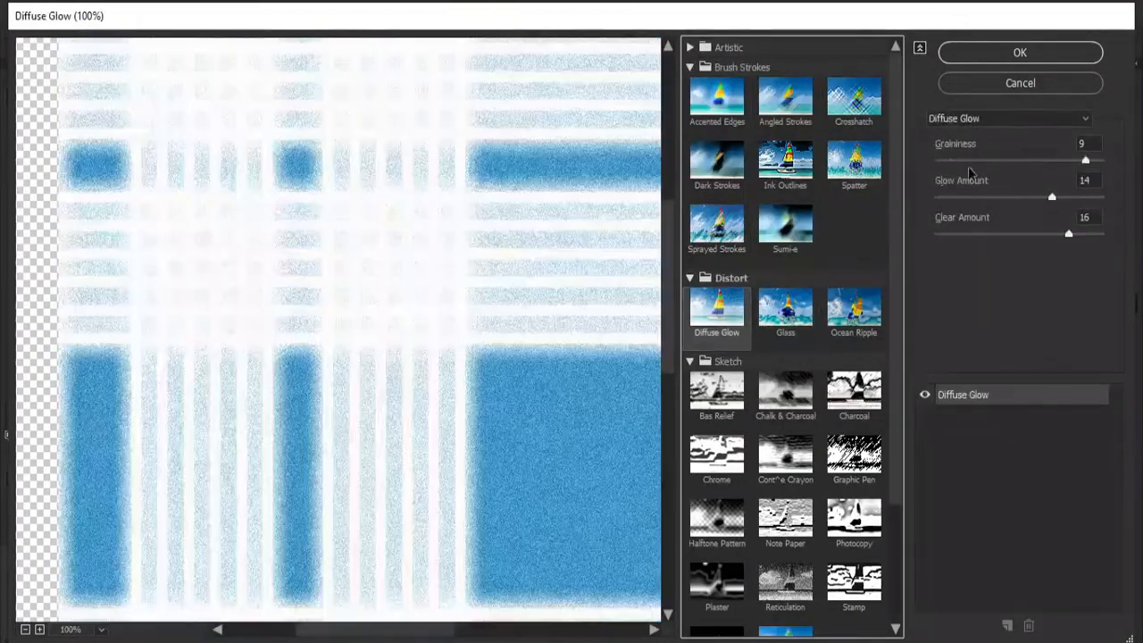
Try a lower glow amount and a different clear amount for Diffuse Glow on the plaid.
{"action": "left_click_drag", "start_coordinate": [1013, 199], "coordinate": [934, 198]}
{"action": "left_click", "coordinate": [962, 235]}
{"action": "left_click", "coordinate": [999, 119]}
Apply Film Grain to the whole plaid with grain 8, highlight area 1 and intensity 0.
{"action": "left_click", "coordinate": [690, 48]}
{"action": "left_click", "coordinate": [691, 49]}
{"action": "left_click", "coordinate": [717, 143]}
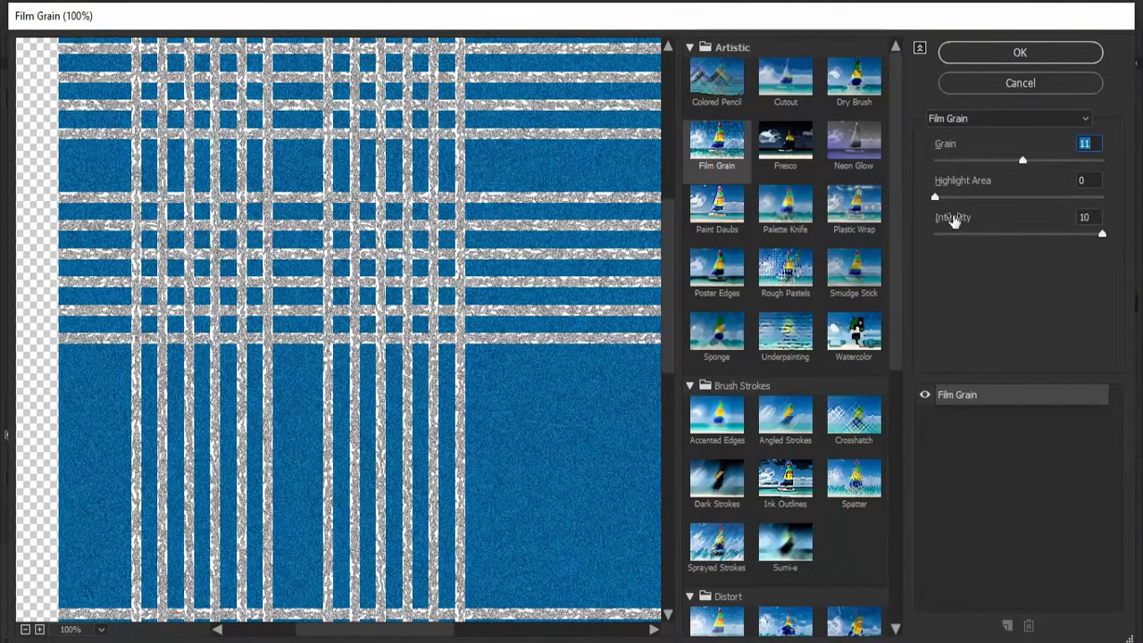
{"action": "left_click", "coordinate": [1001, 159]}
{"action": "left_click", "coordinate": [1033, 51]}
{"action": "left_click", "coordinate": [786, 237]}
{"action": "scroll", "coordinate": [661, 337], "scroll_direction": "up", "scroll_amount": 3}
{"action": "scroll", "coordinate": [671, 335], "scroll_direction": "down", "scroll_amount": 3}
{"action": "scroll", "coordinate": [745, 347], "scroll_direction": "up", "scroll_amount": 2}
{"action": "left_click_drag", "start_coordinate": [748, 345], "coordinate": [854, 358]}
Enter isolation for the clip group that holds the crossing stripes inside the plaid.
{"action": "double_click", "coordinate": [597, 284]}
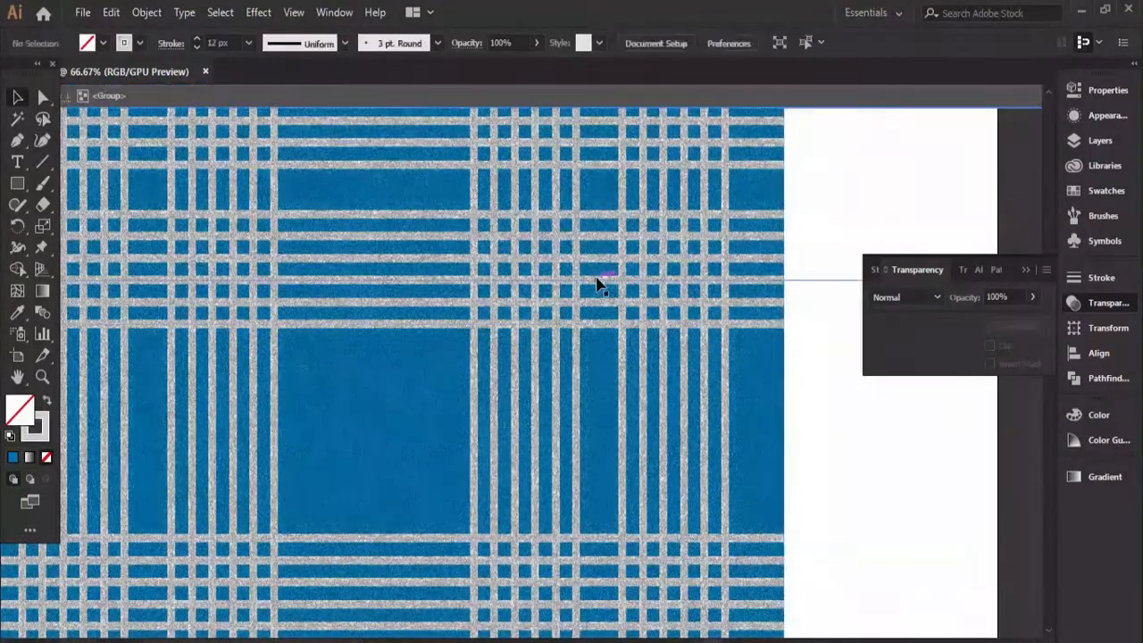
{"action": "double_click", "coordinate": [597, 284]}
{"action": "left_click", "coordinate": [534, 365], "text": "shift"}
{"action": "right_click", "coordinate": [547, 270]}
{"action": "left_click", "coordinate": [586, 398]}
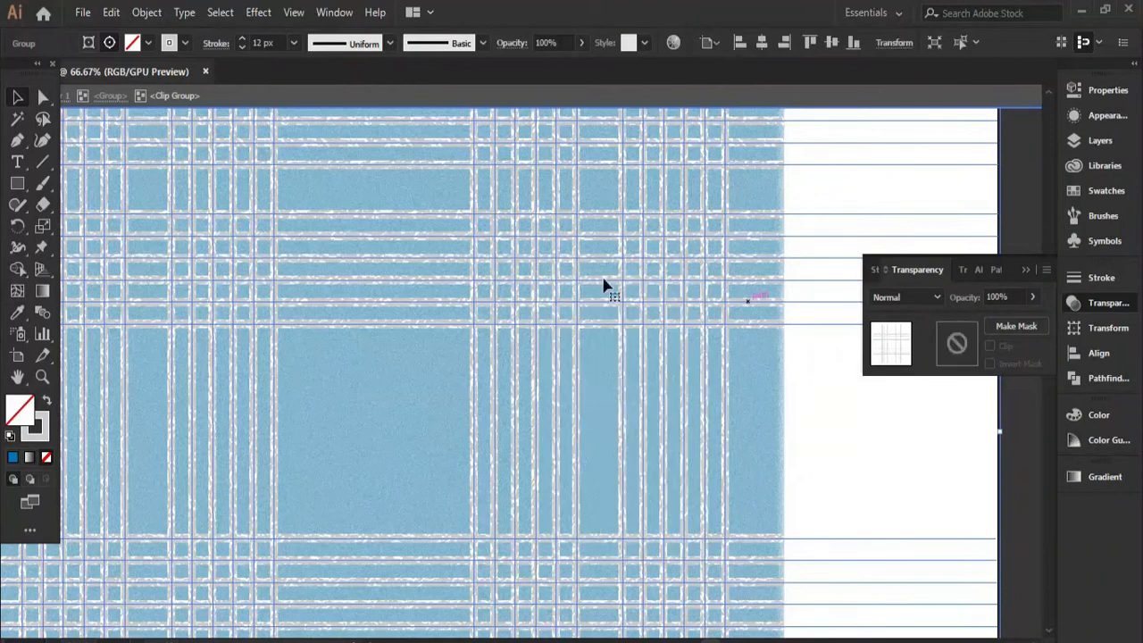
Apply the Rough Pastels effect to the isolated crossing stripes.
{"action": "left_click", "coordinate": [258, 11]}
{"action": "left_click", "coordinate": [304, 280]}
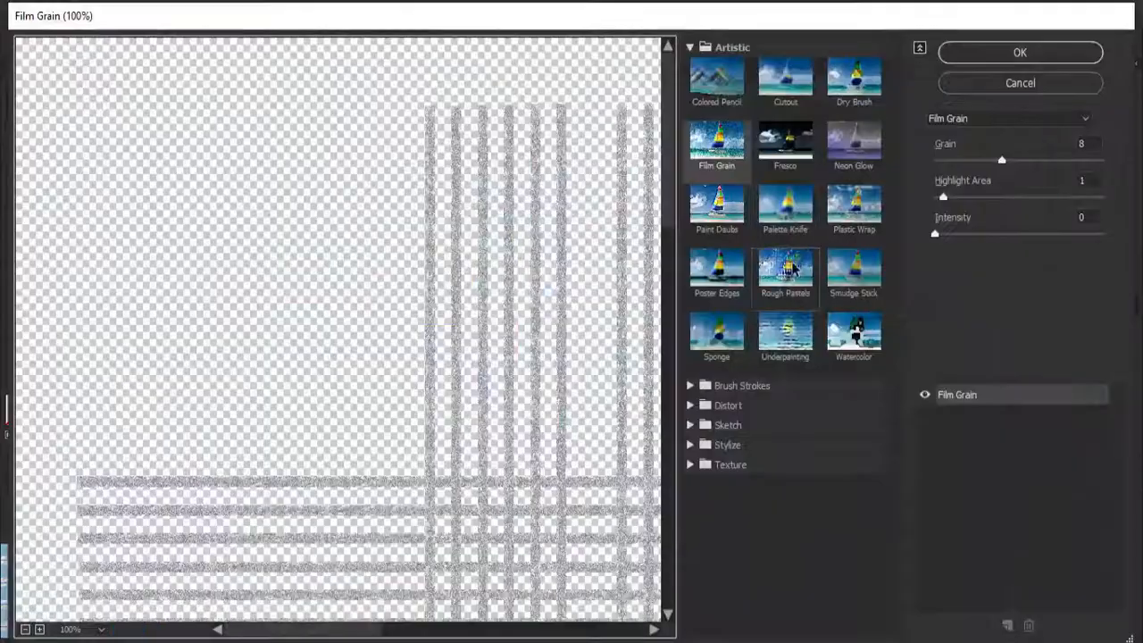
{"action": "left_click", "coordinate": [786, 268]}
{"action": "left_click", "coordinate": [1020, 53]}
Try Lighten and several other blend modes on the crossing stripes.
{"action": "left_click", "coordinate": [1107, 302]}
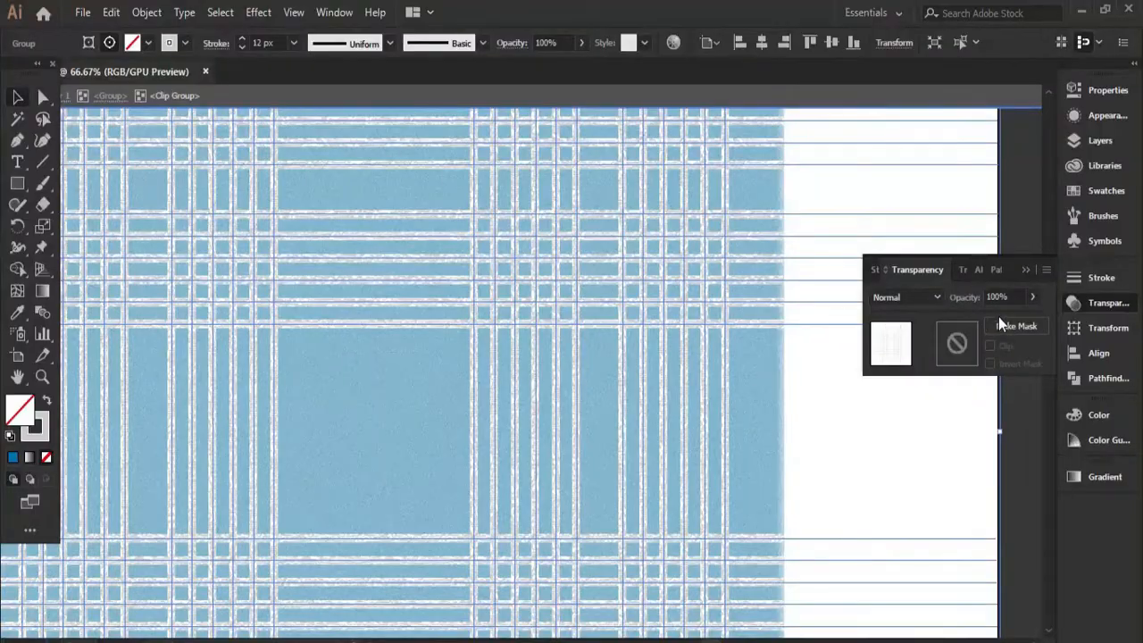
{"action": "left_click", "coordinate": [906, 296]}
{"action": "left_click", "coordinate": [902, 403]}
{"action": "left_click", "coordinate": [906, 296]}
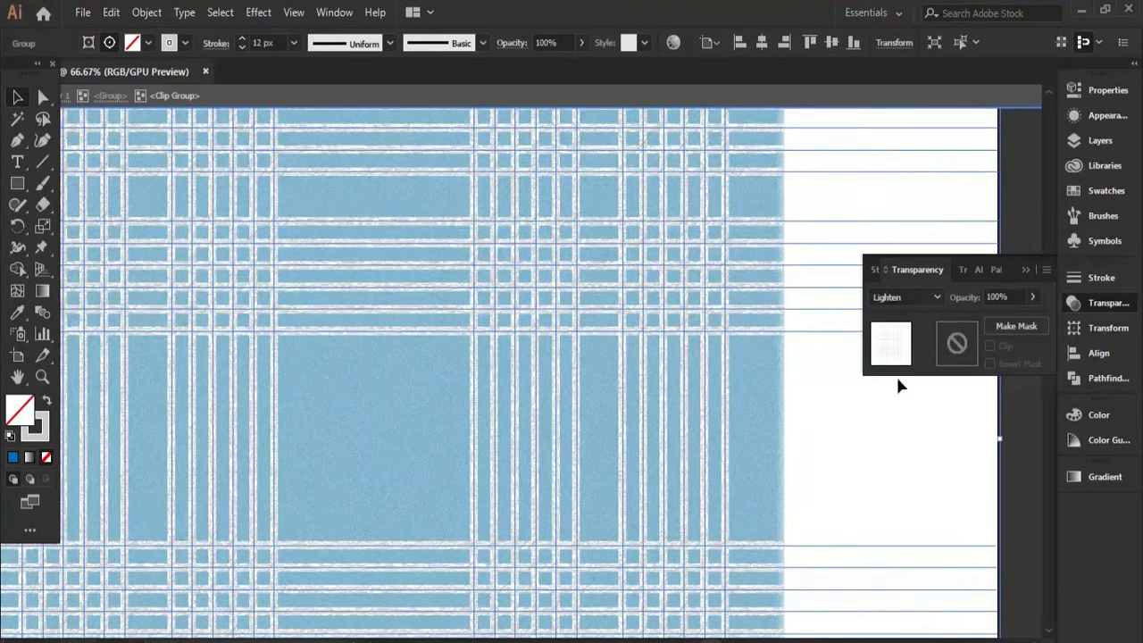
{"action": "left_click", "coordinate": [902, 467]}
{"action": "left_click", "coordinate": [906, 297]}
{"action": "left_click", "coordinate": [912, 444]}
{"action": "left_click", "coordinate": [909, 507]}
{"action": "left_click", "coordinate": [906, 297]}
{"action": "left_click", "coordinate": [908, 531]}
{"action": "left_click", "coordinate": [906, 296]}
{"action": "left_click", "coordinate": [906, 551]}
{"action": "left_click", "coordinate": [904, 297]}
{"action": "left_click", "coordinate": [923, 465]}
{"action": "left_click", "coordinate": [906, 297]}
{"action": "left_click", "coordinate": [908, 441]}
Set the stripes' blend mode to Screen with 65% opacity and leave isolation.
{"action": "left_click", "coordinate": [893, 298]}
{"action": "left_click", "coordinate": [913, 422]}
{"action": "left_click", "coordinate": [1032, 297]}
{"action": "left_click_drag", "start_coordinate": [1036, 322], "coordinate": [1008, 318]}
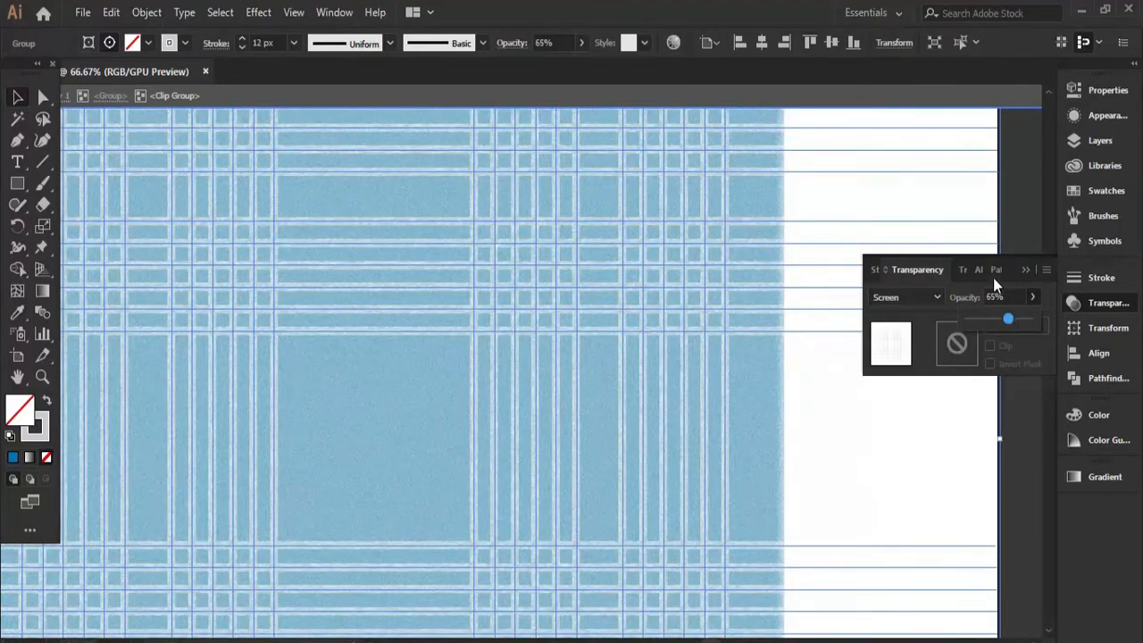
{"action": "double_click", "coordinate": [884, 360]}
{"action": "scroll", "coordinate": [514, 407], "scroll_direction": "down", "scroll_amount": 2}
{"action": "left_click", "coordinate": [740, 456]}
{"action": "left_click_drag", "start_coordinate": [623, 507], "coordinate": [741, 408]}
{"action": "scroll", "coordinate": [741, 408], "scroll_direction": "up", "scroll_amount": 1}
{"action": "scroll", "coordinate": [740, 408], "scroll_direction": "down", "scroll_amount": 1}
{"action": "left_click_drag", "start_coordinate": [710, 468], "coordinate": [646, 517]}
Make a new grid pattern from the plaid artwork and change the tile width.
{"action": "left_click", "coordinate": [635, 428]}
{"action": "left_click", "coordinate": [146, 12]}
{"action": "mouse_move", "coordinate": [224, 449]}
{"action": "left_click", "coordinate": [434, 451]}
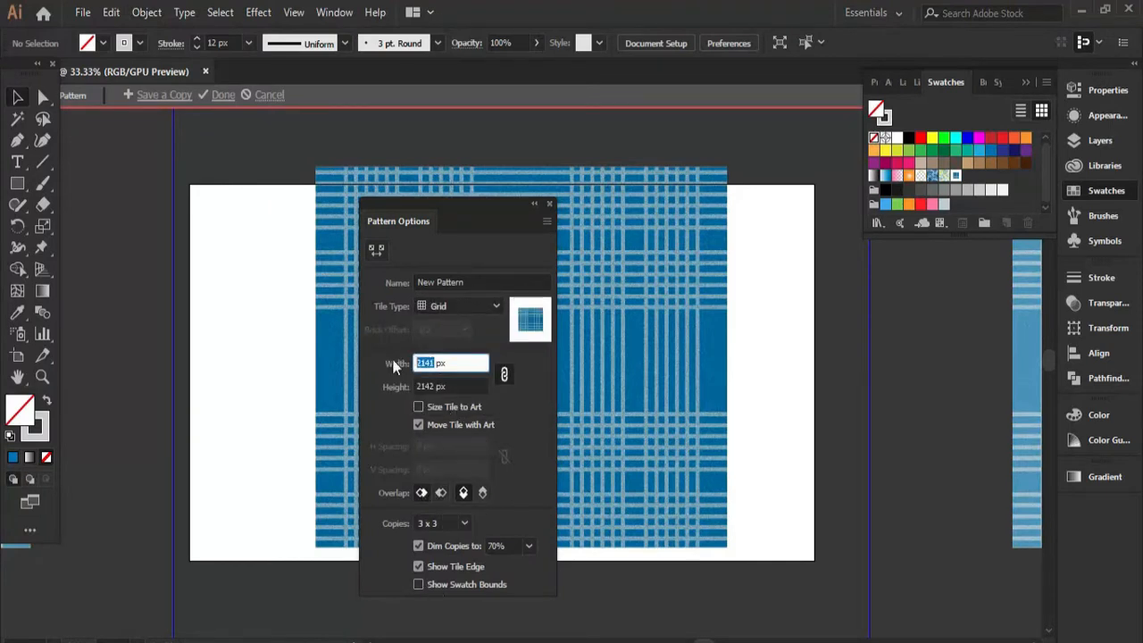
{"action": "type", "text": "00"}
{"action": "key", "text": "Return"}
{"action": "key", "text": "Tab"}
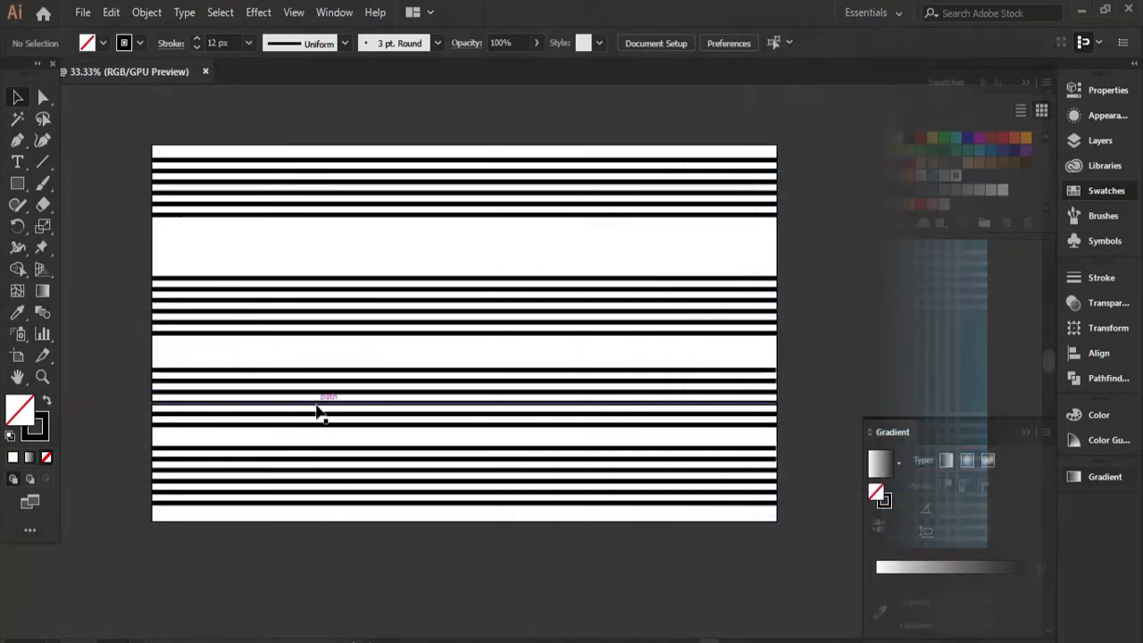
Distribute the four horizontal stripe groups evenly over the artboard height and move the second group closer to the top one.
{"action": "left_click", "coordinate": [317, 412]}
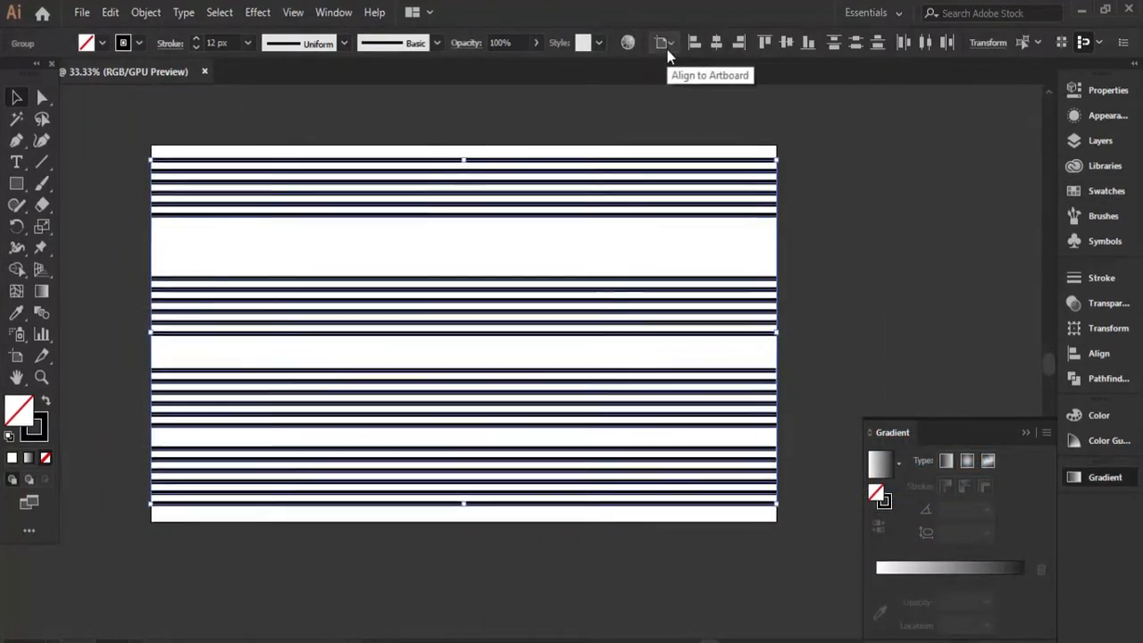
{"action": "left_click", "coordinate": [855, 44]}
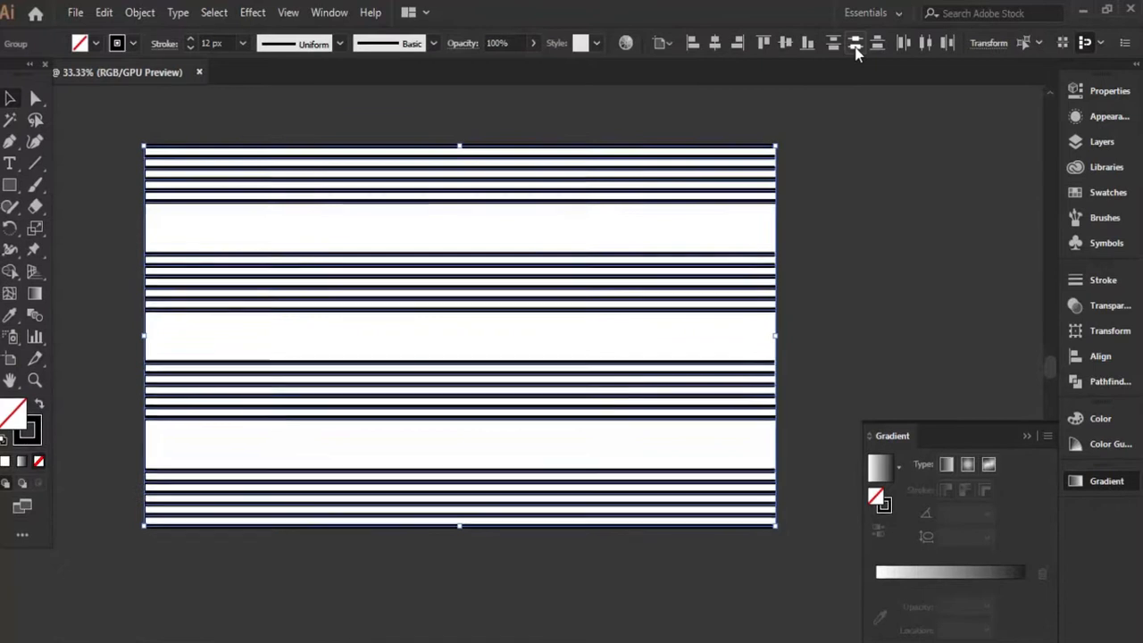
{"action": "left_click", "coordinate": [393, 117]}
{"action": "left_click", "coordinate": [454, 279]}
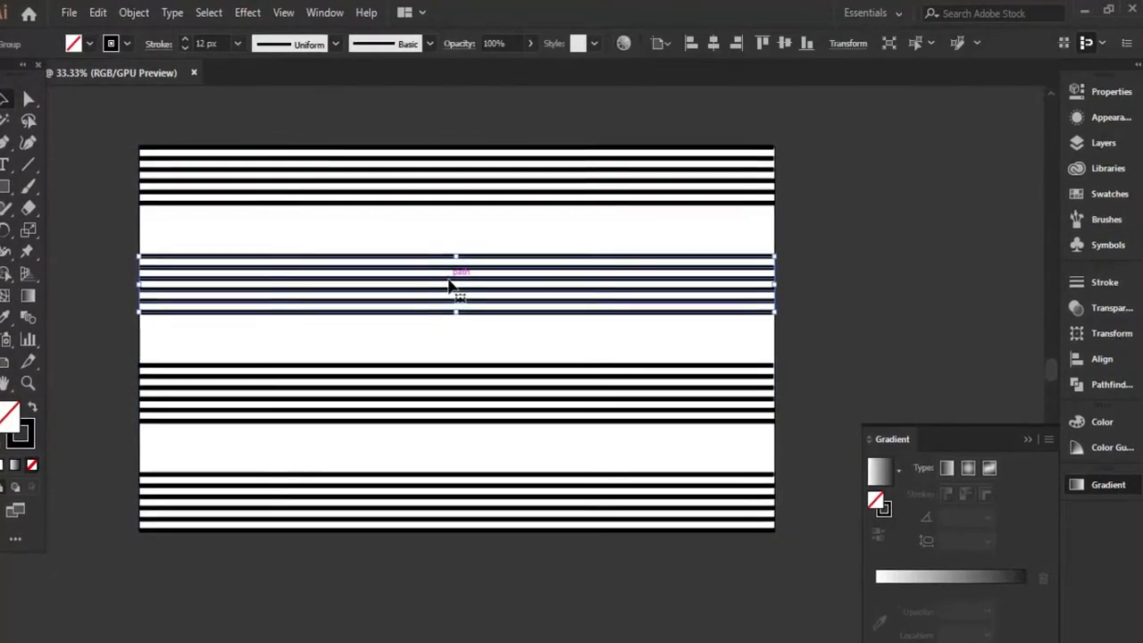
{"action": "left_click_drag", "start_coordinate": [519, 281], "coordinate": [517, 253]}
{"action": "left_click", "coordinate": [509, 226]}
Draw a small blue spacer rectangle filling the gap between the upper two stripe groups.
{"action": "key", "text": "m"}
{"action": "left_click_drag", "start_coordinate": [325, 208], "coordinate": [363, 233]}
{"action": "left_click", "coordinate": [14, 417]}
{"action": "left_click", "coordinate": [73, 45]}
{"action": "left_click", "coordinate": [75, 78]}
{"action": "key", "text": "v"}
{"action": "left_click", "coordinate": [255, 333]}
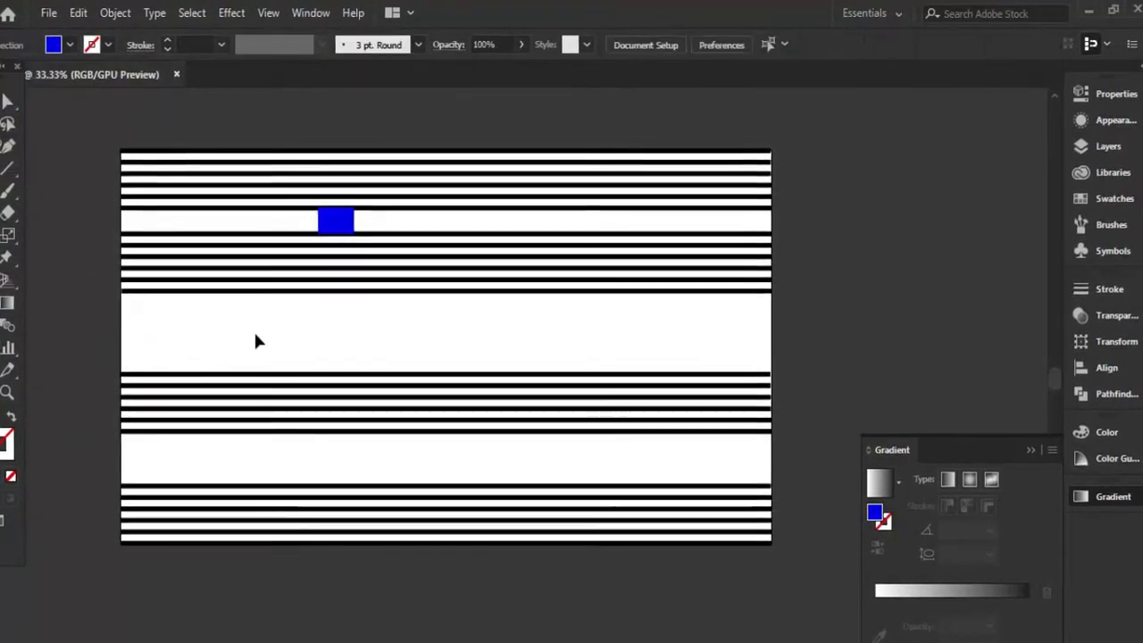
Copy the blue spacer to just above the lowest stripe group and move the third group down against it.
{"action": "left_click_drag", "start_coordinate": [341, 224], "coordinate": [338, 476]}
{"action": "left_click", "coordinate": [324, 399]}
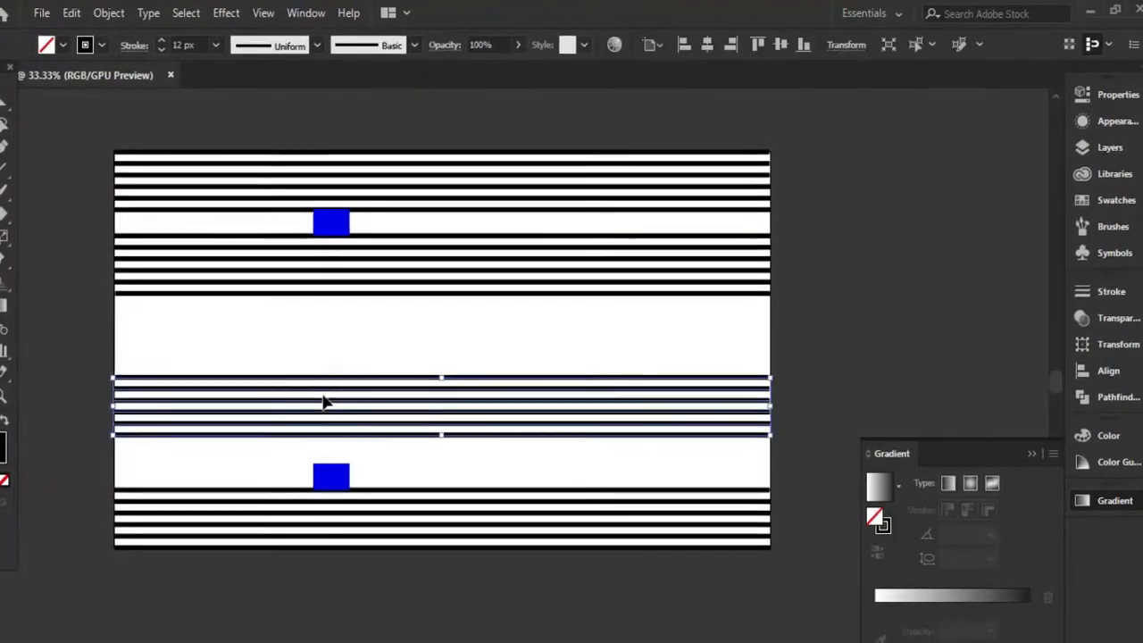
{"action": "scroll", "coordinate": [326, 401], "scroll_direction": "up", "scroll_amount": 1}
{"action": "left_click_drag", "start_coordinate": [320, 438], "coordinate": [319, 464]}
{"action": "left_click", "coordinate": [316, 358]}
Remove both blue spacer rectangles and combine all horizontal stripes into one group.
{"action": "scroll", "coordinate": [316, 359], "scroll_direction": "down", "scroll_amount": 1}
{"action": "left_click", "coordinate": [319, 463]}
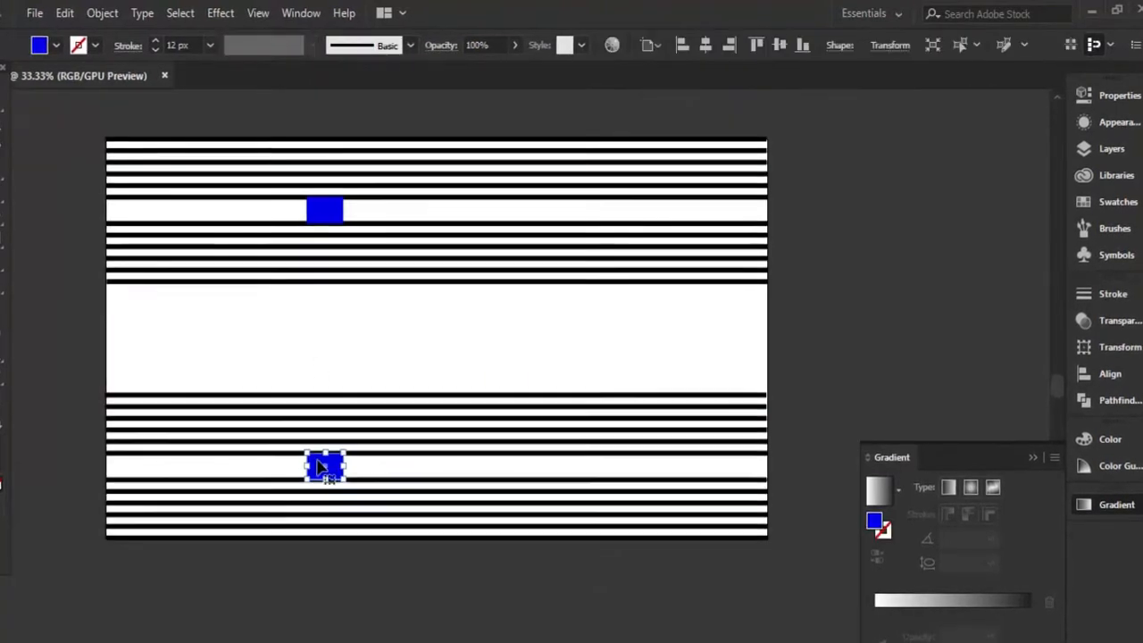
{"action": "left_click", "coordinate": [332, 176]}
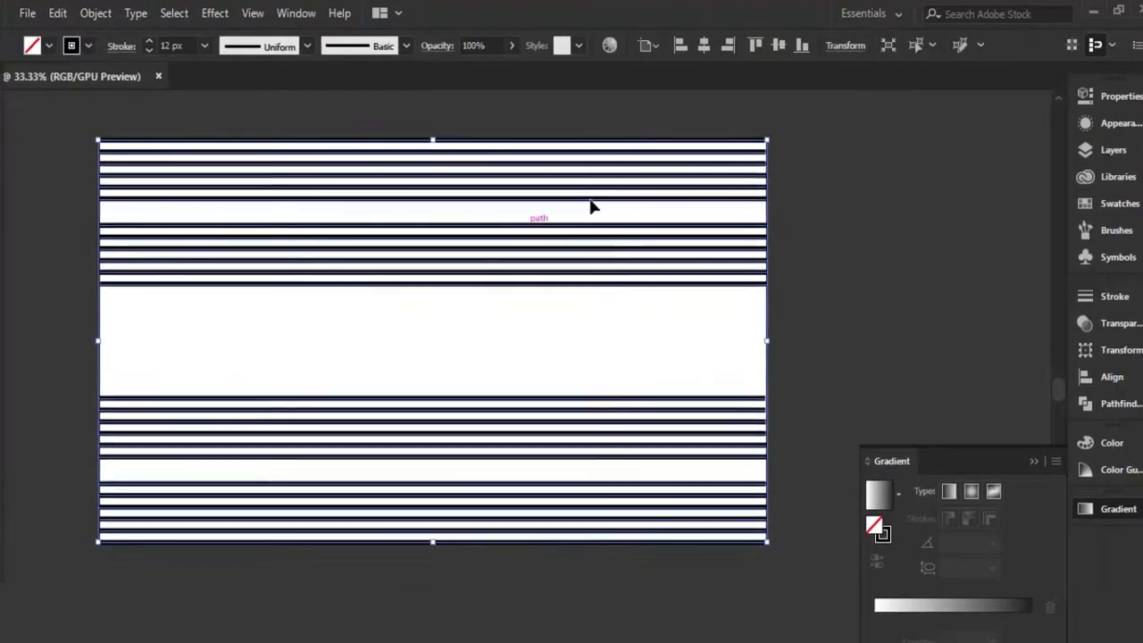
{"action": "right_click", "coordinate": [613, 225]}
{"action": "left_click", "coordinate": [629, 398]}
{"action": "right_click", "coordinate": [594, 283]}
{"action": "left_click", "coordinate": [646, 403]}
Rotate a copy of the horizontal stripe group by 90 degrees so vertical stripes cross the originals.
{"action": "left_click", "coordinate": [450, 229]}
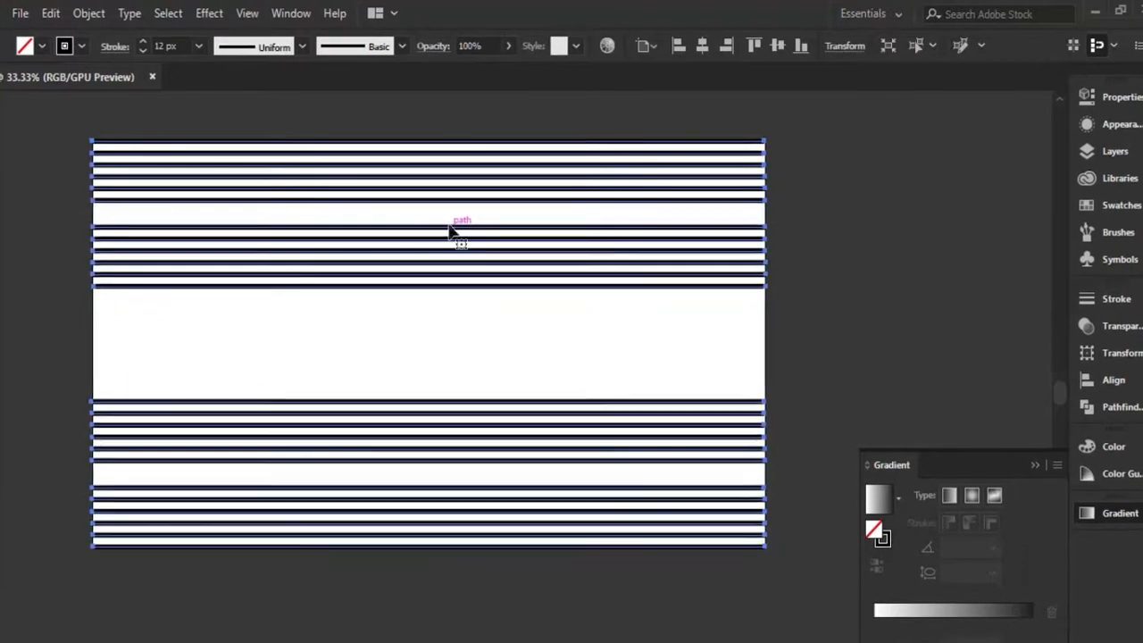
{"action": "left_click_drag", "start_coordinate": [773, 142], "coordinate": [462, 459]}
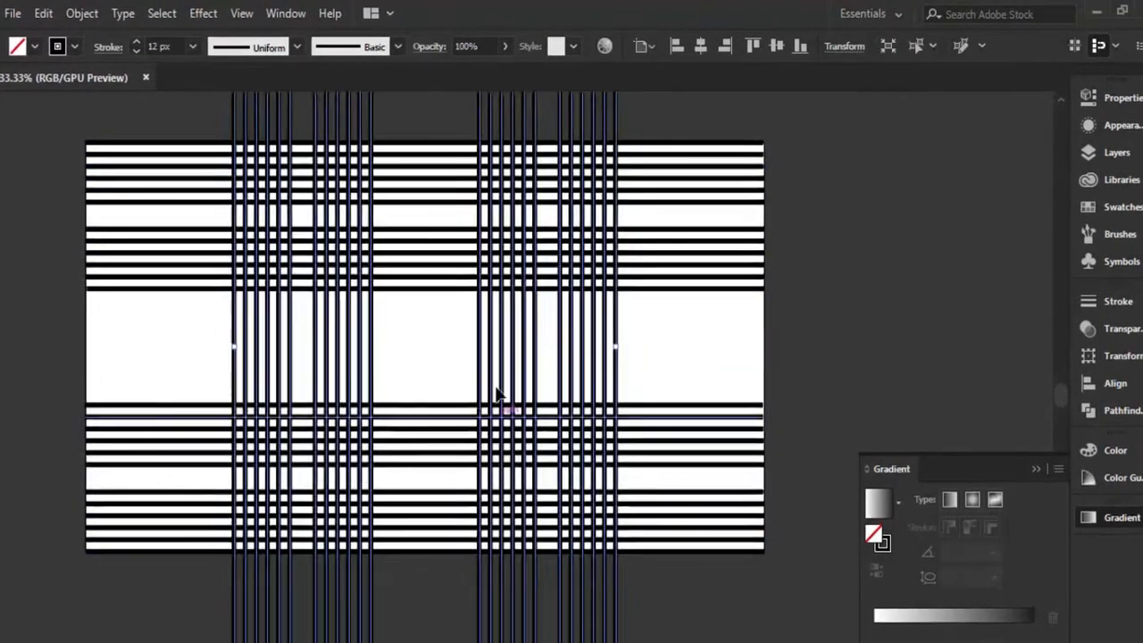
{"action": "left_click", "coordinate": [563, 262]}
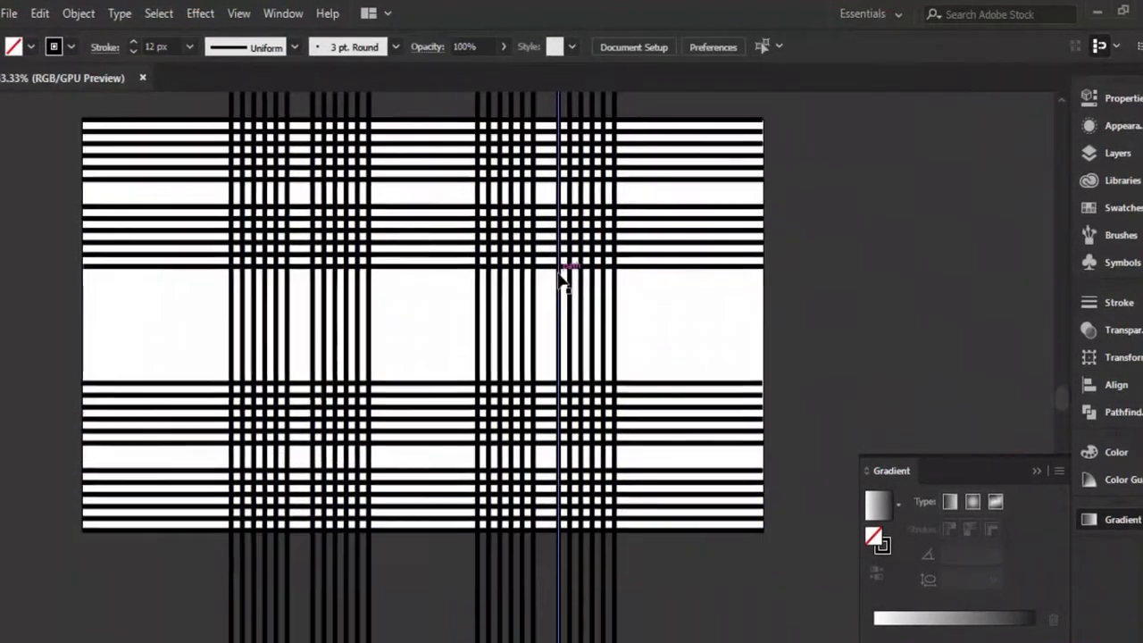
{"action": "scroll", "coordinate": [560, 281], "scroll_direction": "up", "scroll_amount": 1}
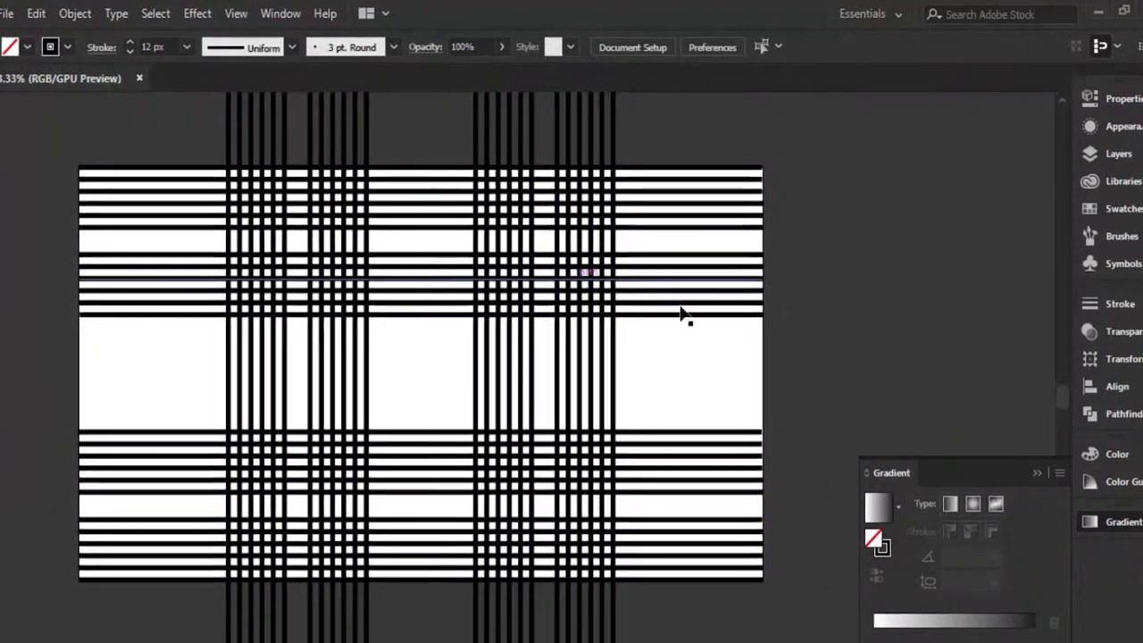
Draw a rectangle around the crossing area and adjust its edges to leave even margins beside the vertical stripes.
{"action": "left_click_drag", "start_coordinate": [186, 168], "coordinate": [655, 588]}
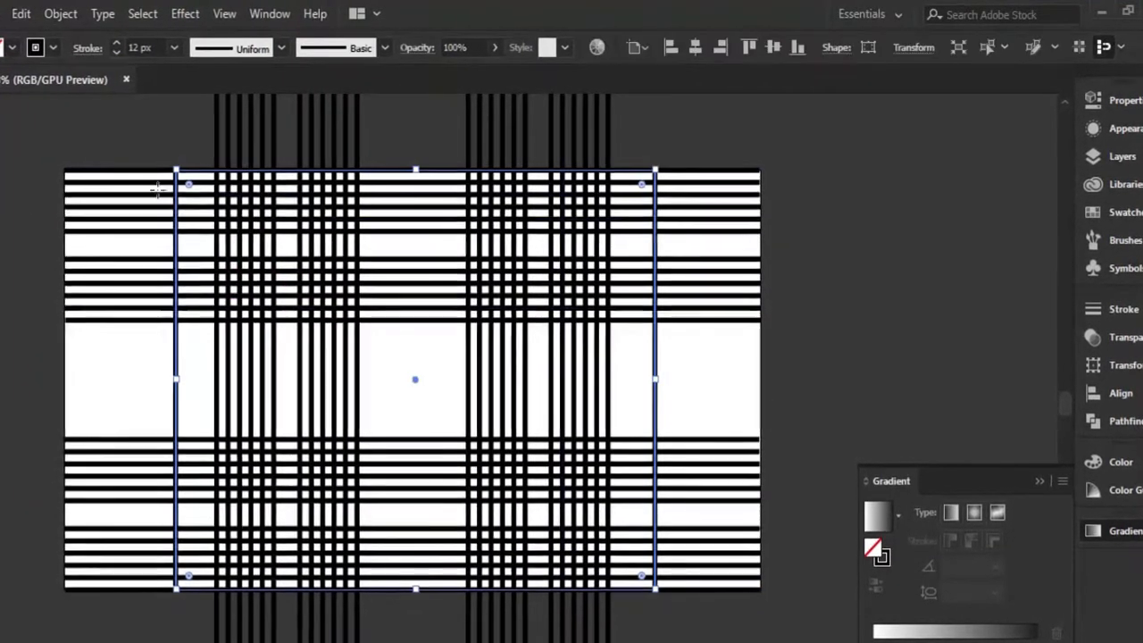
{"action": "left_click_drag", "start_coordinate": [655, 384], "coordinate": [631, 402]}
{"action": "left_click_drag", "start_coordinate": [397, 588], "coordinate": [400, 597]}
{"action": "left_click", "coordinate": [836, 197]}
{"action": "left_click", "coordinate": [636, 345]}
{"action": "left_click", "coordinate": [799, 143]}
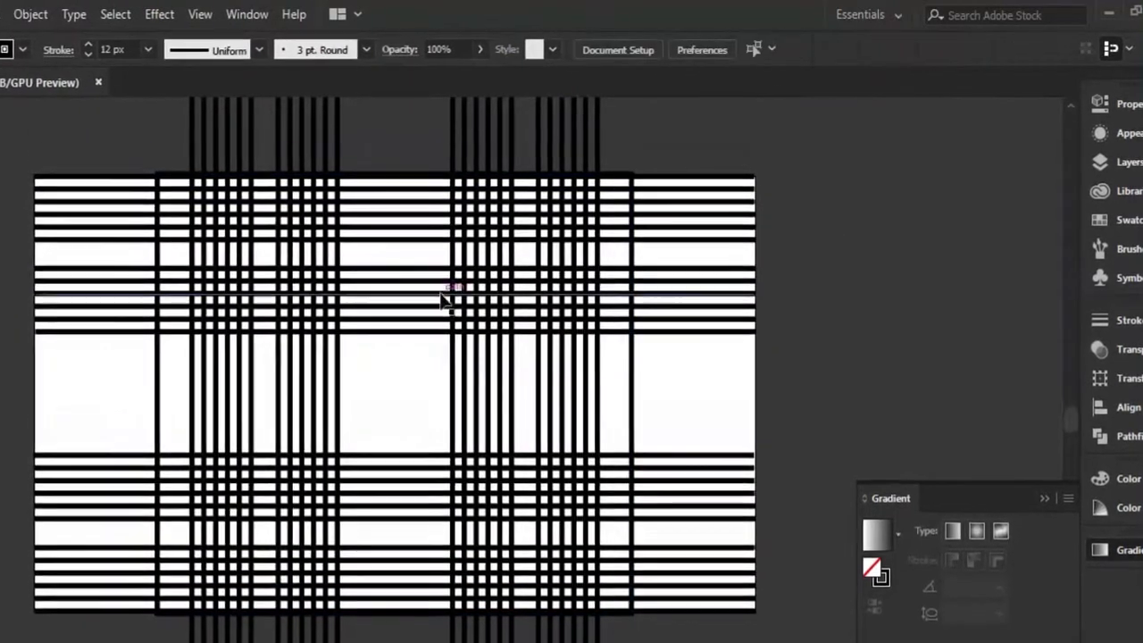
Clip all horizontal and vertical stripes to the framing rectangle with a clipping mask.
{"action": "scroll", "coordinate": [424, 287], "scroll_direction": "up", "scroll_amount": 2}
{"action": "scroll", "coordinate": [413, 275], "scroll_direction": "down", "scroll_amount": 2}
{"action": "left_click", "coordinate": [148, 169]}
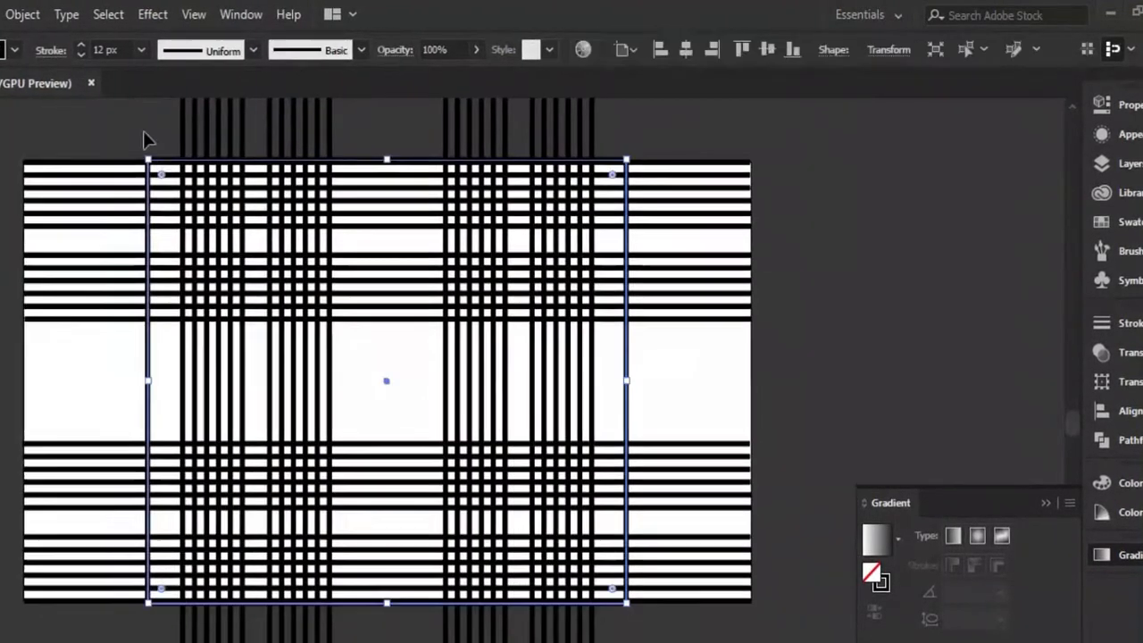
{"action": "left_click_drag", "start_coordinate": [145, 134], "coordinate": [633, 605]}
{"action": "right_click", "coordinate": [502, 430]}
{"action": "left_click", "coordinate": [594, 581]}
{"action": "left_click", "coordinate": [659, 349]}
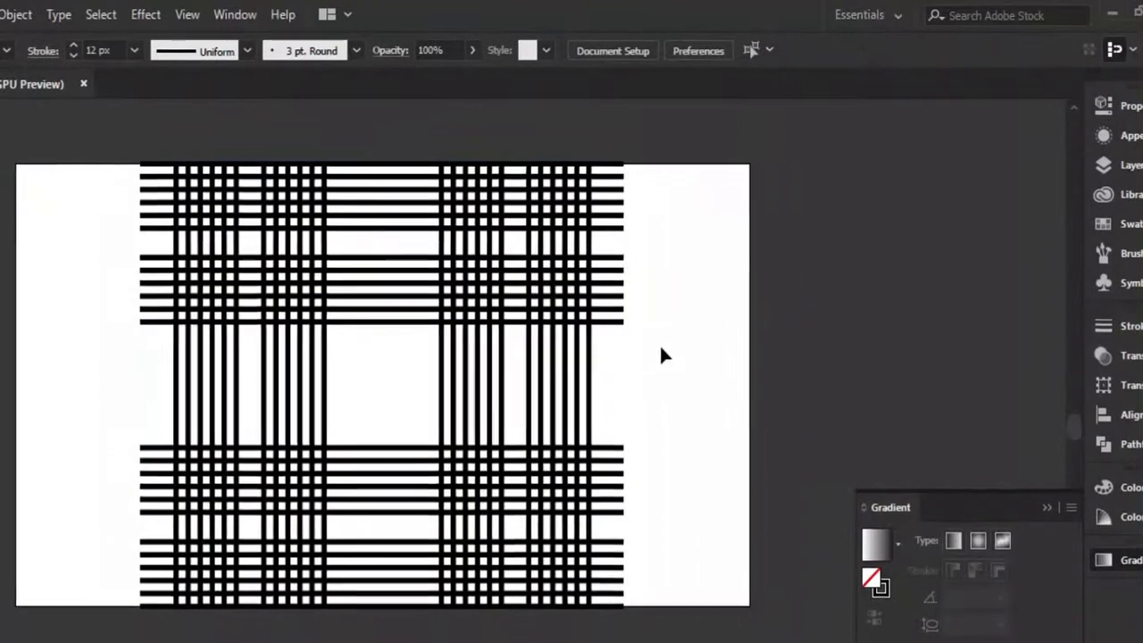
Draw a rectangle matching the clipped plaid's outline and fill it with blue, without a stroke.
{"action": "left_click", "coordinate": [481, 287]}
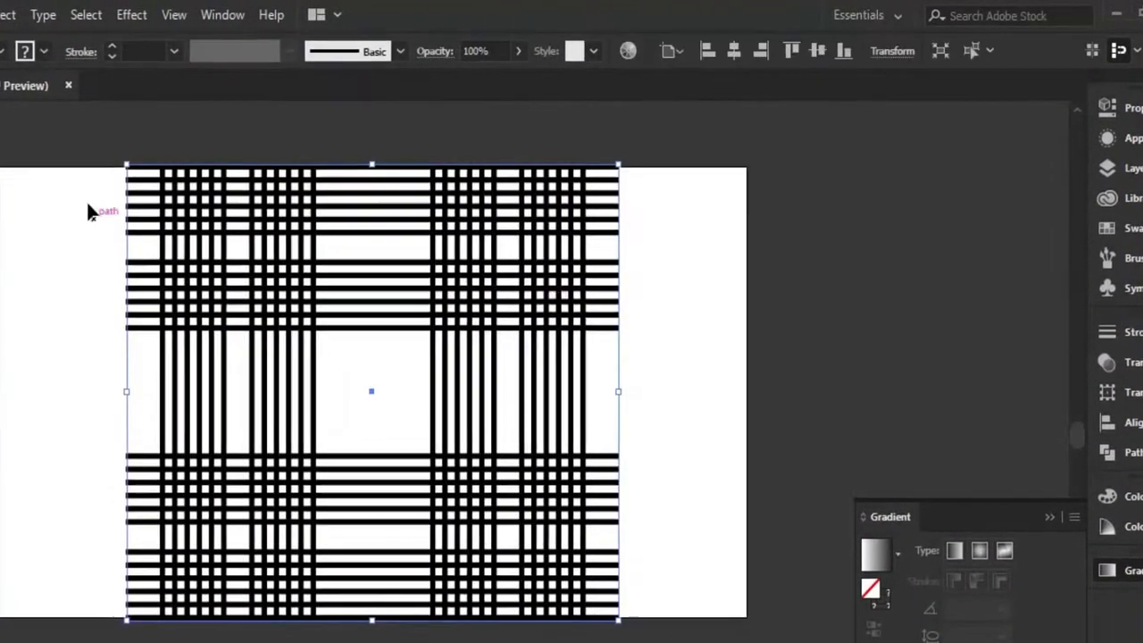
{"action": "key", "text": "m"}
{"action": "mouse_move", "coordinate": [123, 166]}
{"action": "left_mouse_down"}
{"action": "mouse_move", "coordinate": [390, 513]}
{"action": "mouse_move", "coordinate": [617, 624]}
{"action": "left_mouse_up"}
{"action": "left_click", "coordinate": [759, 54]}
{"action": "left_click", "coordinate": [0, 52]}
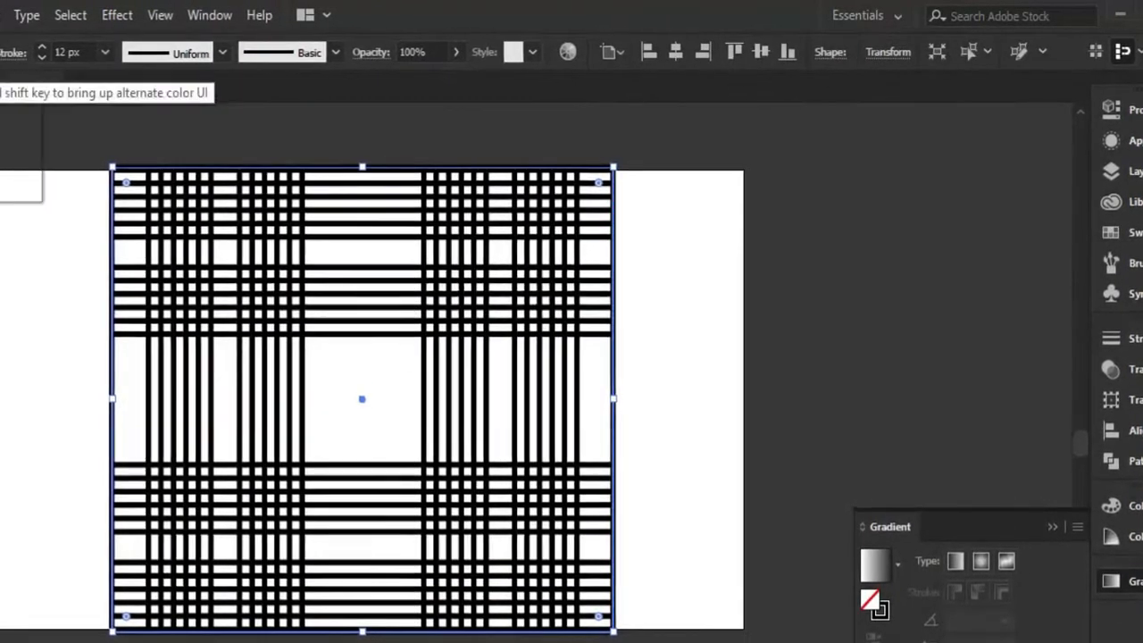
{"action": "key", "text": "shift+x"}
{"action": "left_click", "coordinate": [0, 52]}
{"action": "left_click", "coordinate": [0, 93]}
{"action": "left_click", "coordinate": [0, 110]}
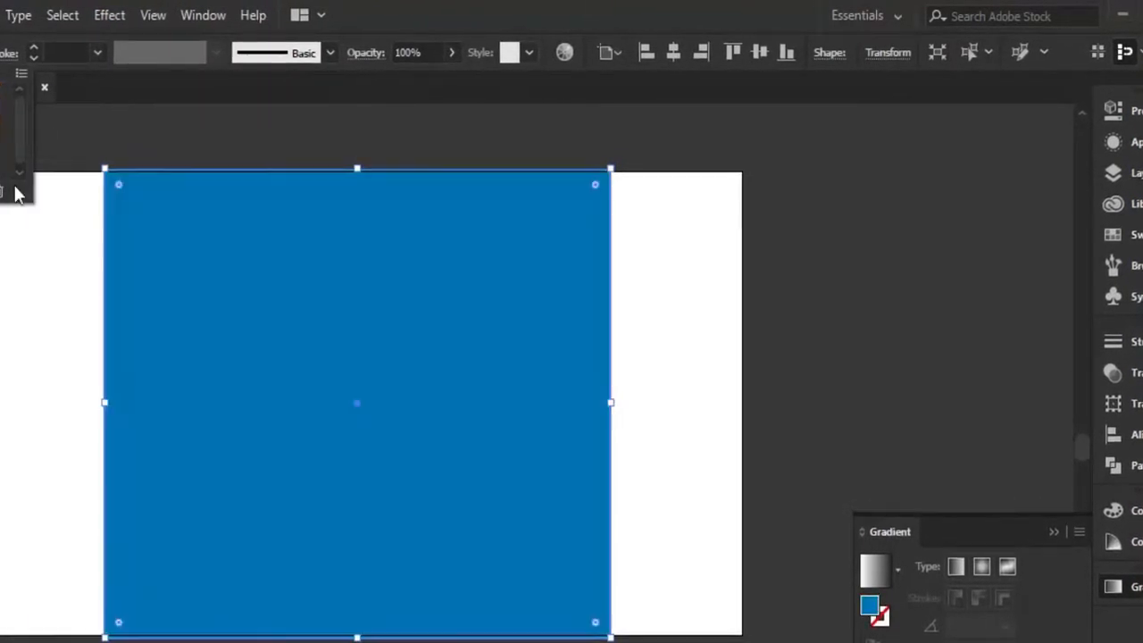
{"action": "left_click", "coordinate": [136, 257]}
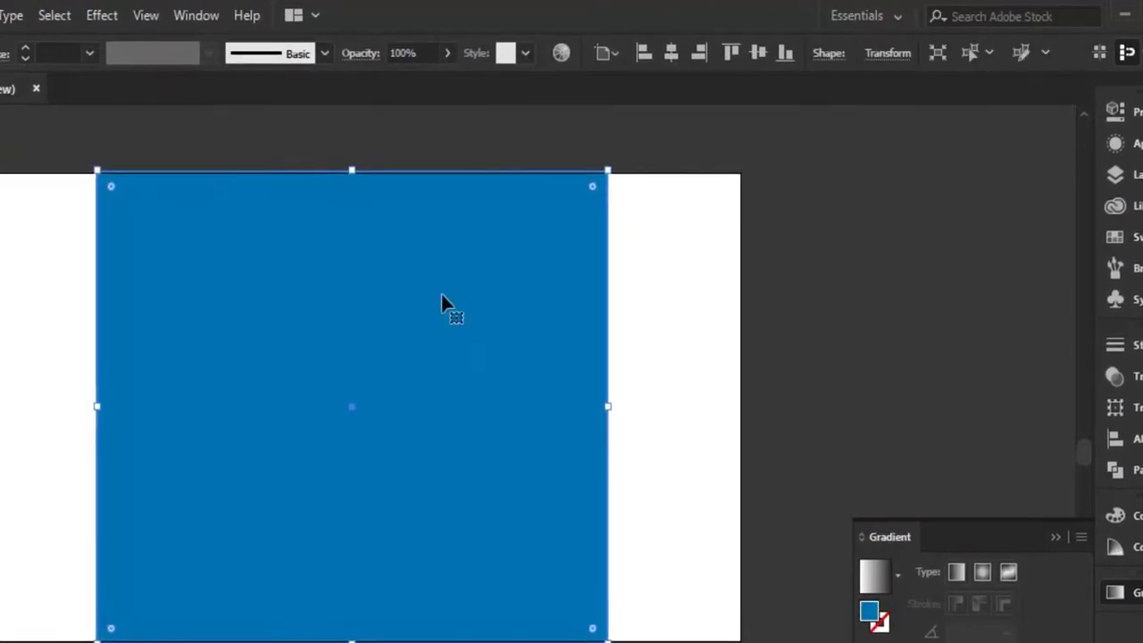
Send the blue rectangle behind the black stripes.
{"action": "right_click", "coordinate": [445, 295]}
{"action": "left_click", "coordinate": [734, 642]}
{"action": "left_click", "coordinate": [661, 554]}
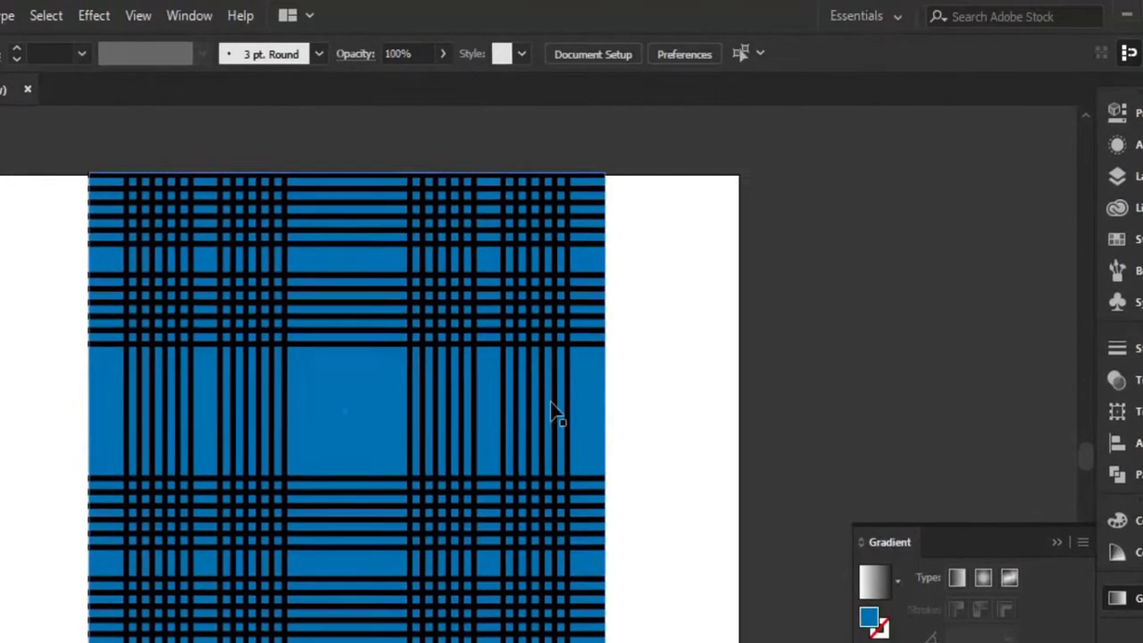
Recolor the horizontal and vertical stripes inside the clip group to light gray.
{"action": "key", "text": "ctrl+a"}
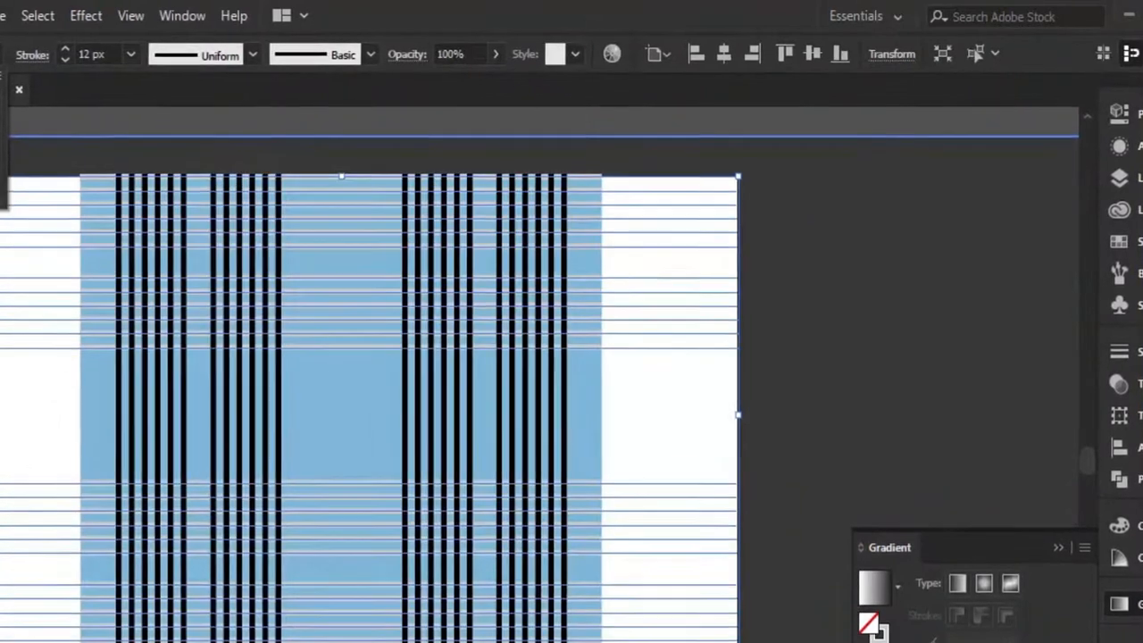
{"action": "left_click", "coordinate": [166, 324]}
{"action": "left_click", "coordinate": [500, 598]}
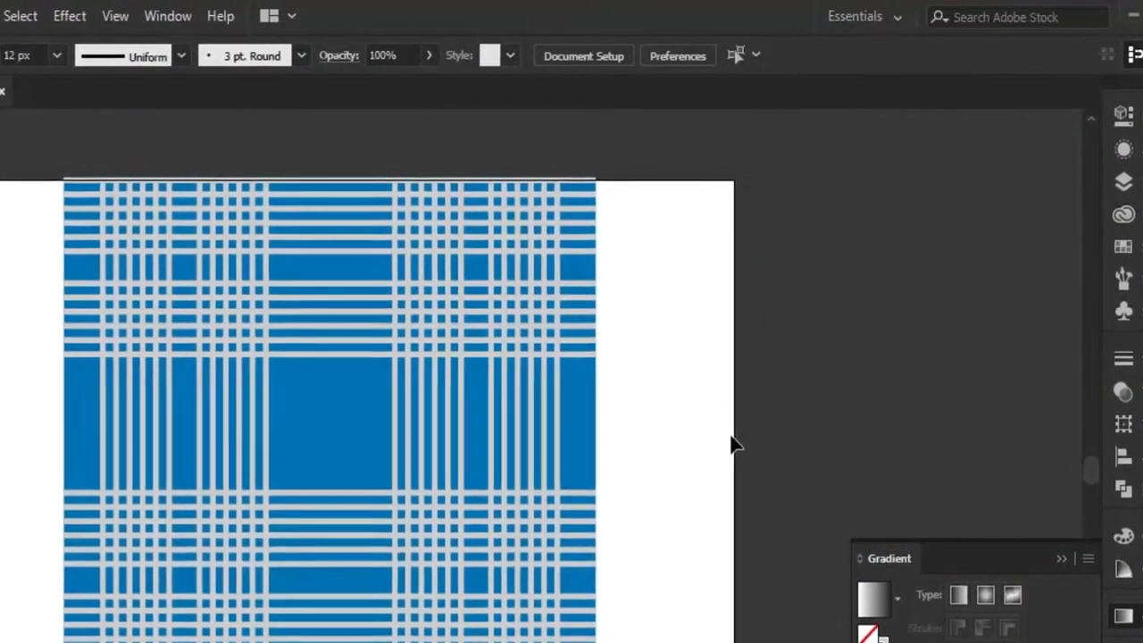
{"action": "left_click", "coordinate": [306, 187]}
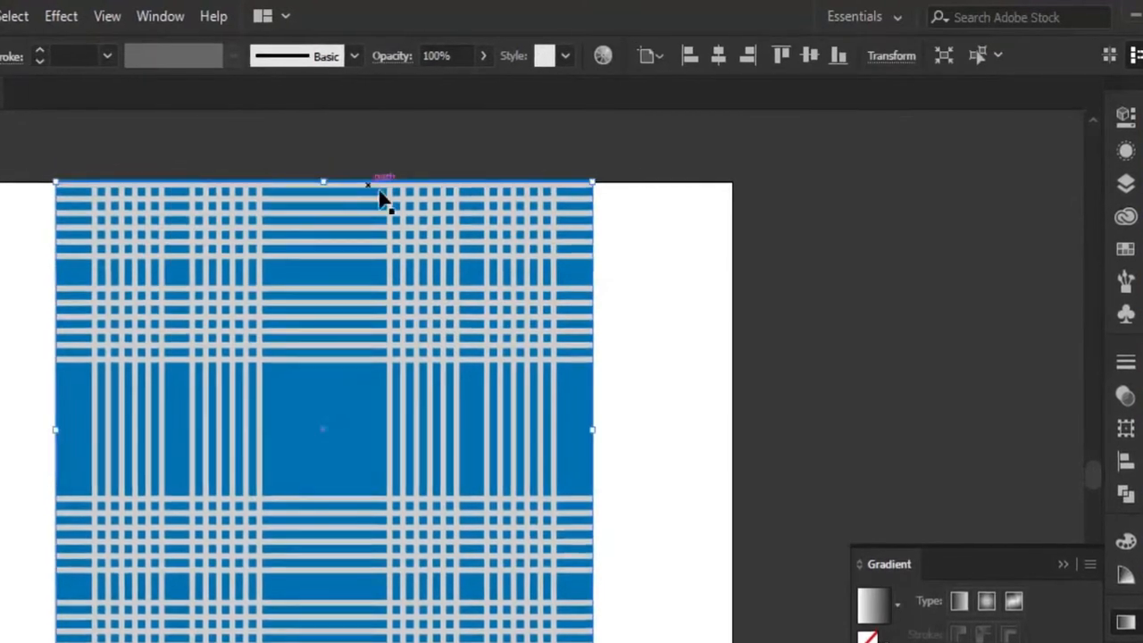
{"action": "key", "text": "ctrl+shift+a"}
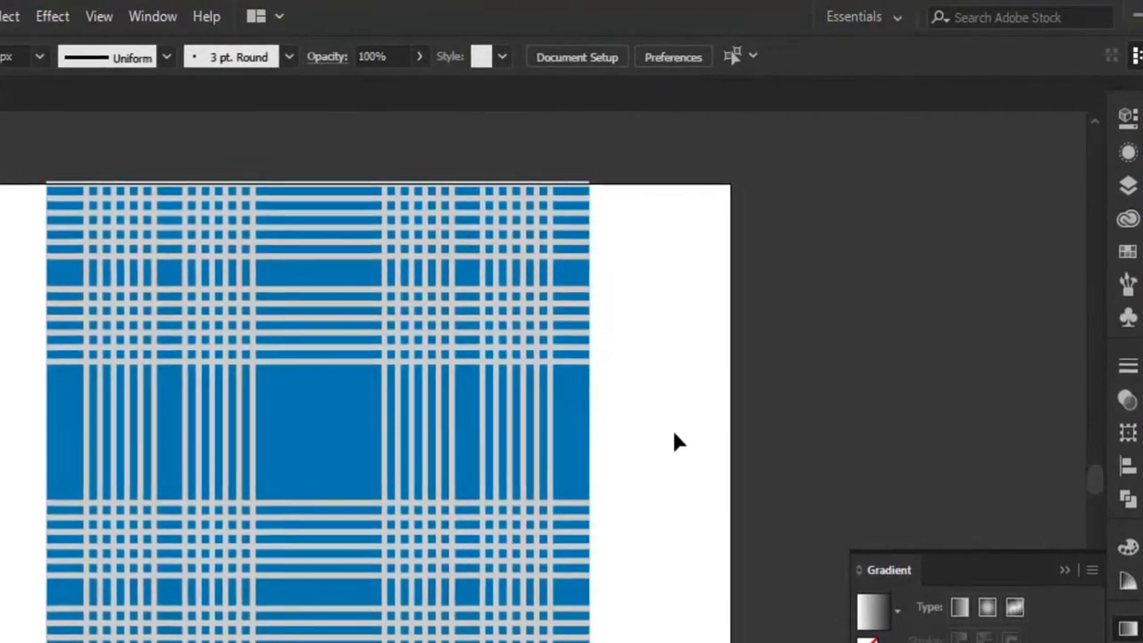
{"action": "left_click", "coordinate": [273, 341]}
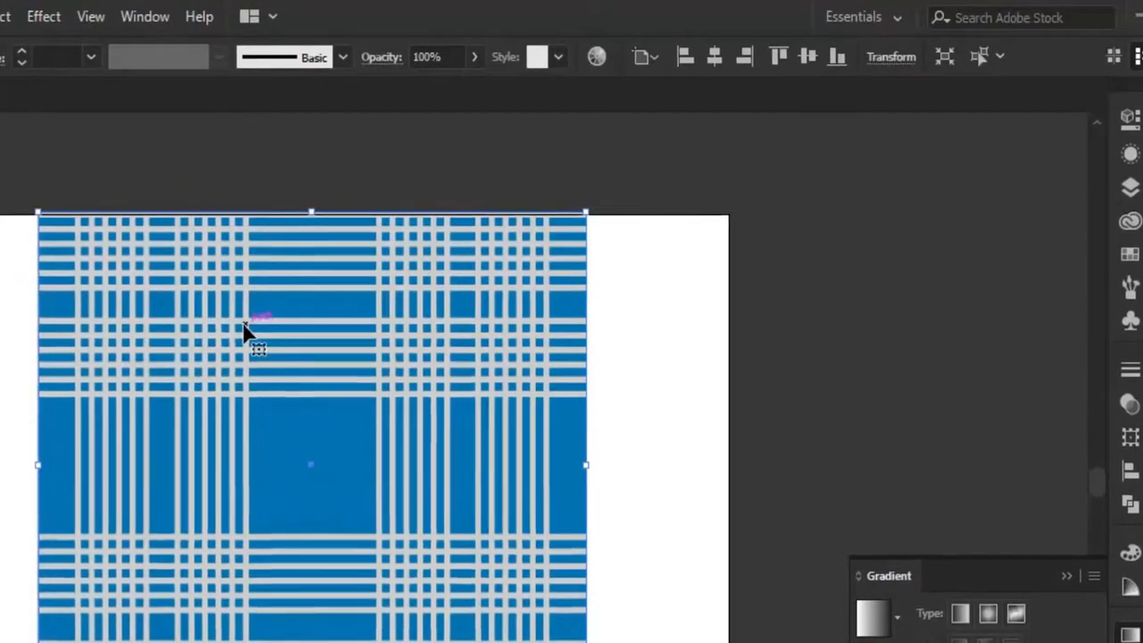
{"action": "left_click", "coordinate": [664, 372]}
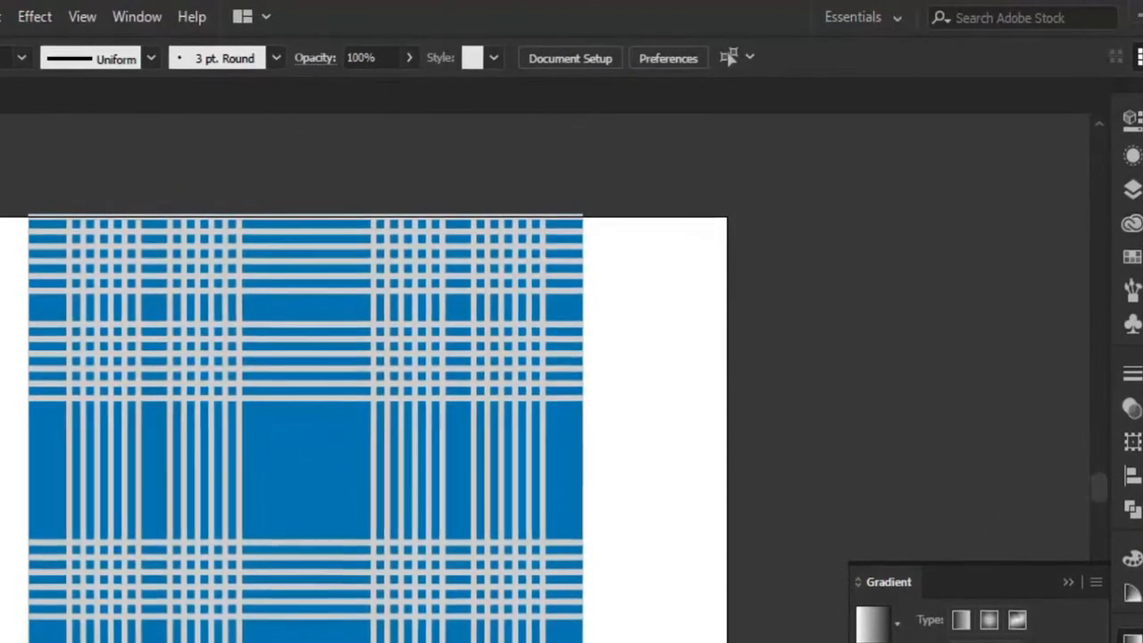
Draw a rectangle covering the whole plaid and turn it solid black.
{"action": "left_click_drag", "start_coordinate": [30, 215], "coordinate": [584, 642]}
{"action": "key", "text": "shift+x"}
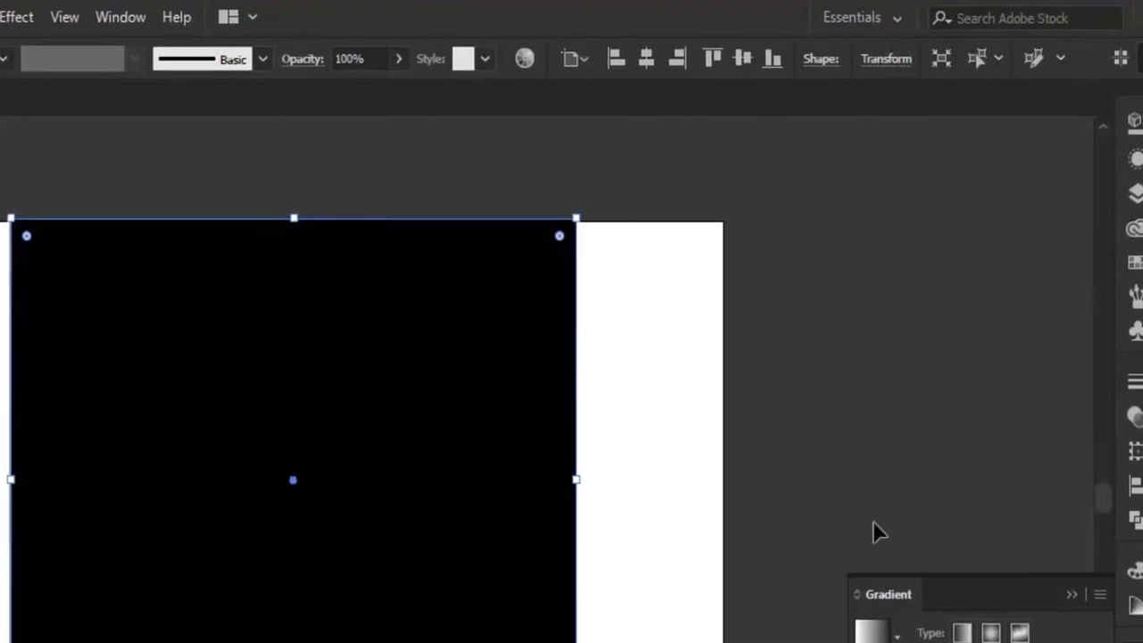
{"action": "left_click", "coordinate": [16, 17]}
{"action": "mouse_move", "coordinate": [179, 431]}
{"action": "left_click", "coordinate": [345, 441]}
{"action": "left_click", "coordinate": [300, 490]}
{"action": "left_click_drag", "start_coordinate": [356, 434], "coordinate": [394, 437]}
{"action": "left_click", "coordinate": [527, 495]}
Open the Grain texture effect for the black rectangle and raise its intensity and contrast.
{"action": "left_click", "coordinate": [9, 17]}
{"action": "mouse_move", "coordinate": [107, 437]}
{"action": "left_click", "coordinate": [304, 437]}
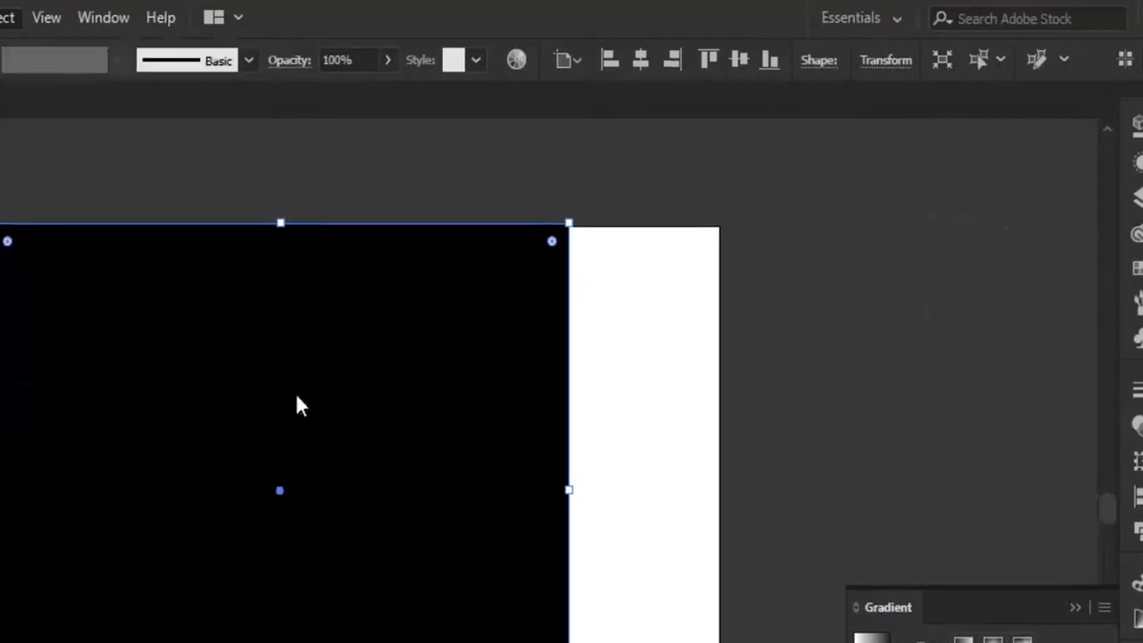
{"action": "left_click_drag", "start_coordinate": [1029, 227], "coordinate": [1142, 233]}
{"action": "left_click_drag", "start_coordinate": [1059, 283], "coordinate": [1109, 291]}
Compare different grain types for the Grain texture, including Horizontal and Regular.
{"action": "left_click", "coordinate": [1094, 314]}
{"action": "left_click", "coordinate": [1092, 359]}
{"action": "left_click", "coordinate": [1089, 315]}
{"action": "left_click", "coordinate": [1077, 380]}
{"action": "left_click", "coordinate": [1077, 316]}
{"action": "left_click", "coordinate": [1075, 470]}
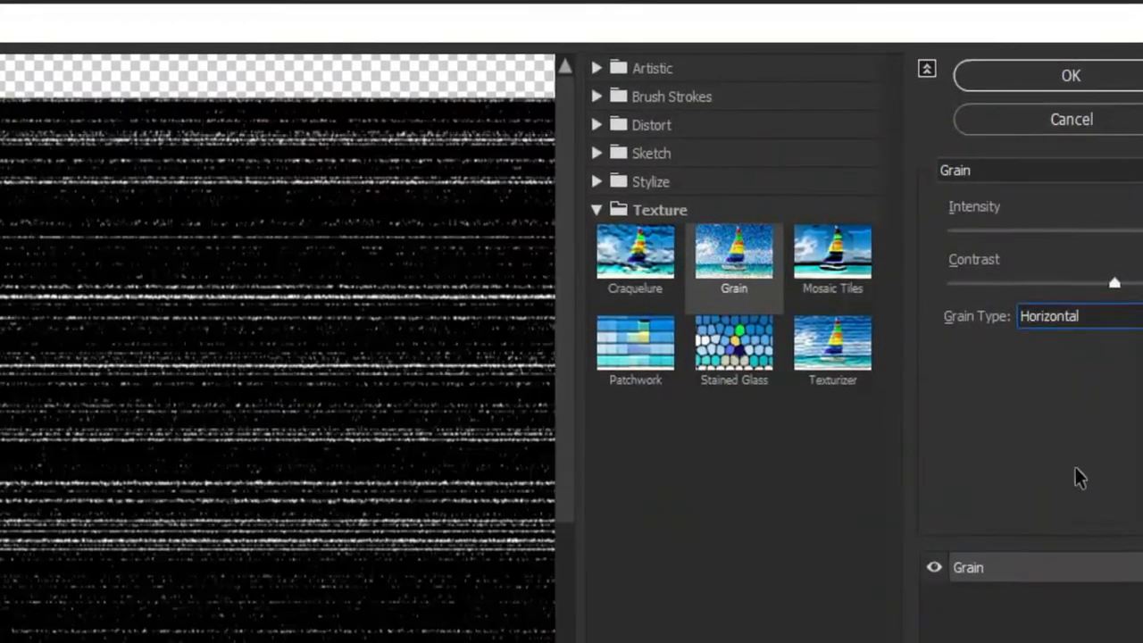
{"action": "left_click", "coordinate": [1077, 316]}
{"action": "left_click", "coordinate": [1059, 498]}
{"action": "left_click", "coordinate": [1076, 316]}
{"action": "left_click", "coordinate": [1066, 515]}
{"action": "left_click", "coordinate": [1077, 316]}
{"action": "left_click", "coordinate": [1079, 340]}
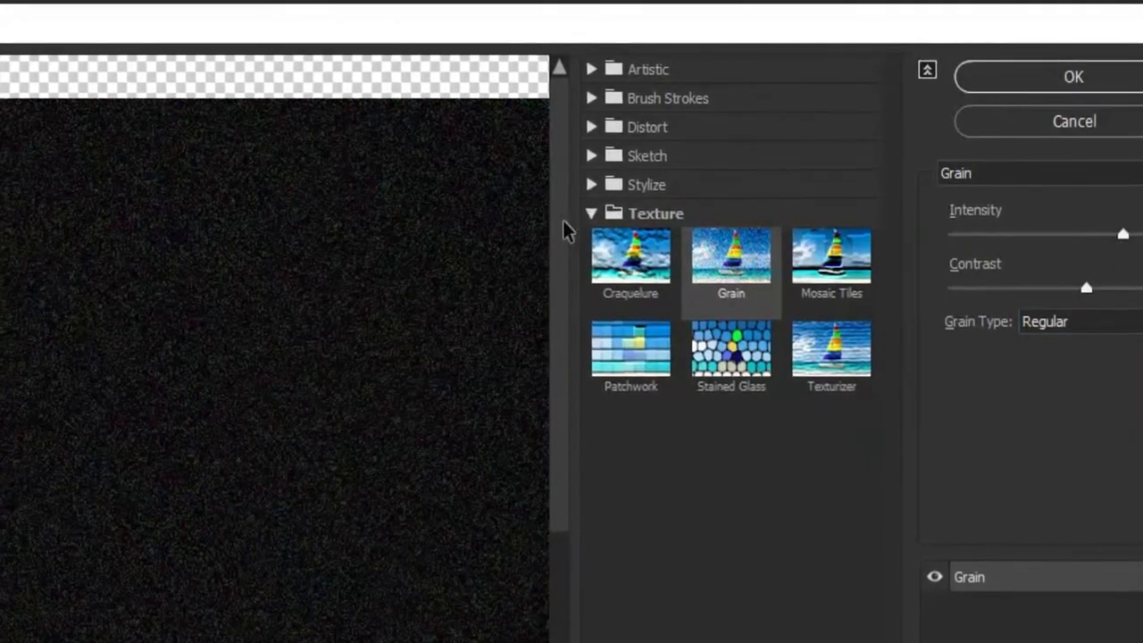
Replace the Grain texture with the Diffuse Glow effect, raise its graininess, glow and clear amounts, and apply it.
{"action": "left_click", "coordinate": [648, 154]}
{"action": "left_click", "coordinate": [649, 126]}
{"action": "left_click", "coordinate": [663, 172]}
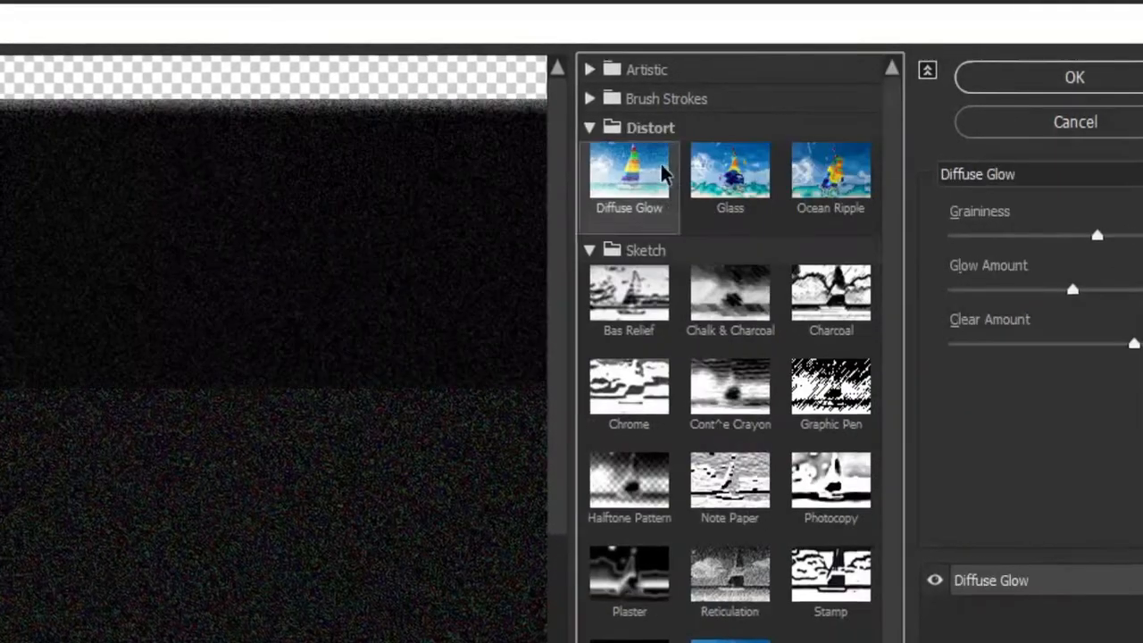
{"action": "left_click_drag", "start_coordinate": [1098, 236], "coordinate": [1142, 238]}
{"action": "left_click_drag", "start_coordinate": [1073, 290], "coordinate": [1124, 290]}
{"action": "left_click_drag", "start_coordinate": [1135, 344], "coordinate": [1141, 346]}
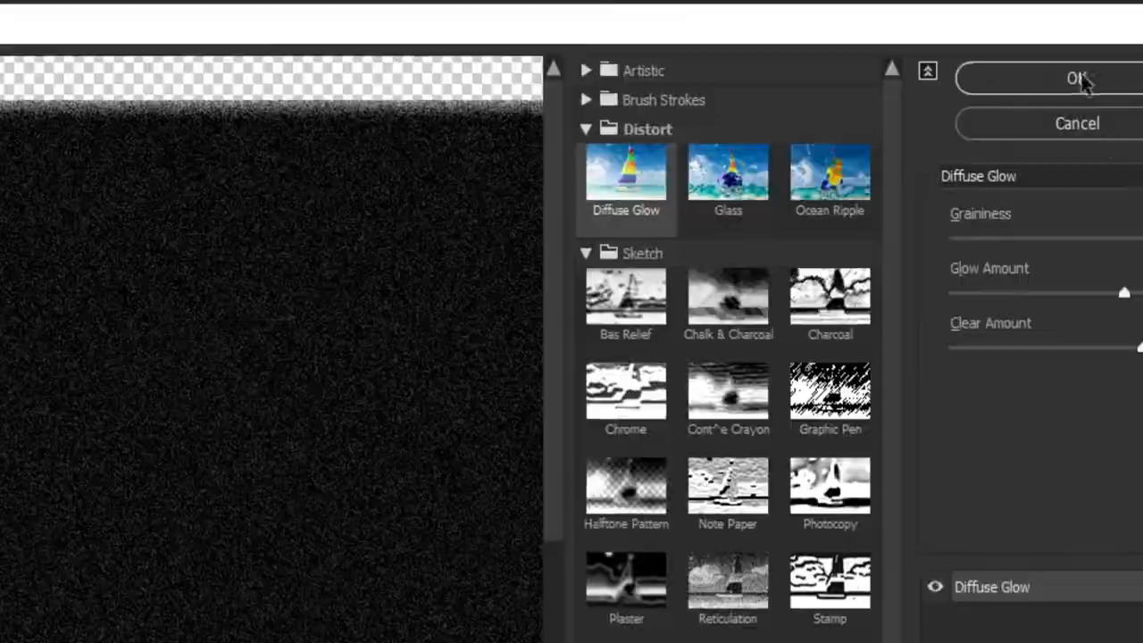
{"action": "left_click", "coordinate": [1077, 78]}
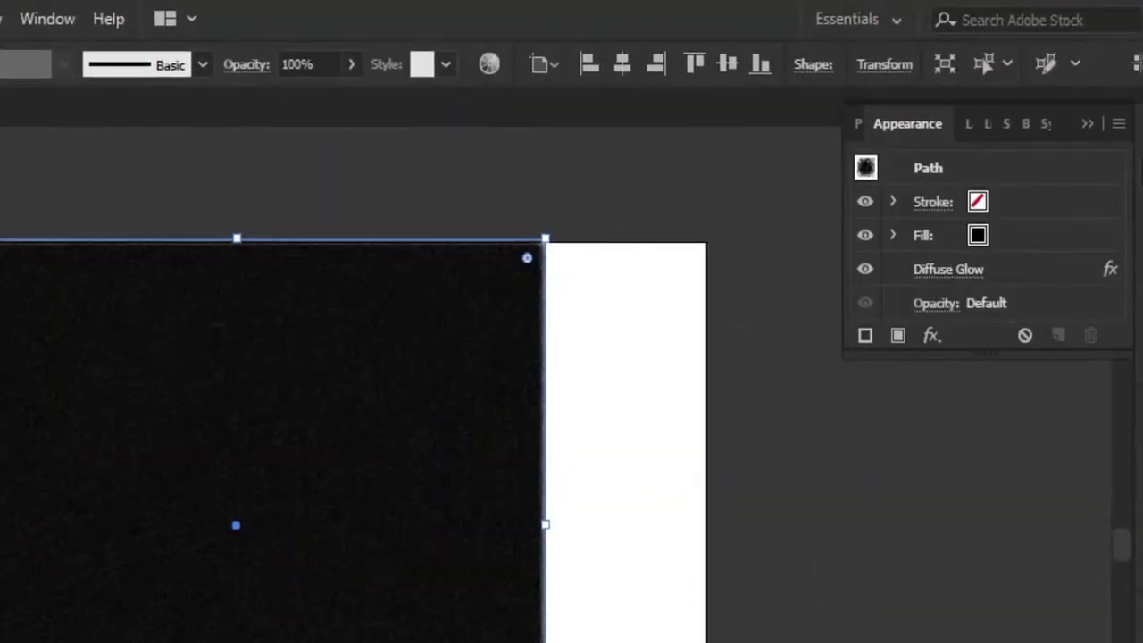
Try Overlay and other blending modes on the grainy black rectangle.
{"action": "left_click", "coordinate": [1142, 440]}
{"action": "left_click", "coordinate": [948, 454]}
{"action": "left_click", "coordinate": [907, 642]}
{"action": "left_click", "coordinate": [944, 451]}
{"action": "left_click", "coordinate": [903, 642]}
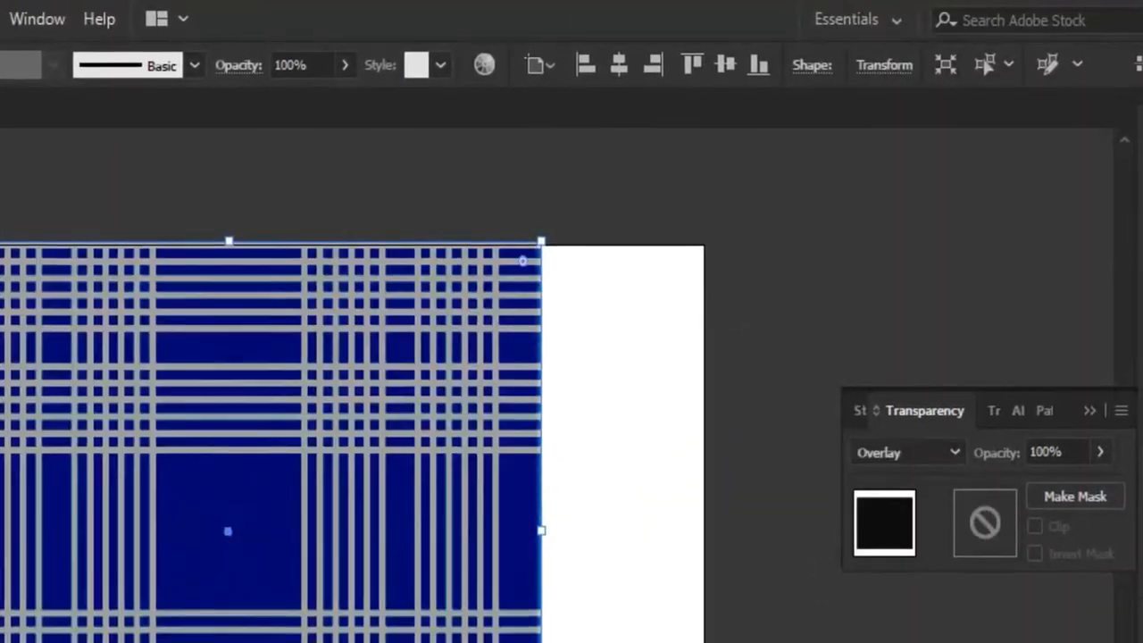
{"action": "left_click", "coordinate": [944, 451]}
{"action": "left_click", "coordinate": [910, 642]}
{"action": "scroll", "coordinate": [376, 595], "scroll_direction": "up", "scroll_amount": 2}
{"action": "scroll", "coordinate": [315, 612], "scroll_direction": "down", "scroll_amount": 2}
{"action": "scroll", "coordinate": [314, 612], "scroll_direction": "up", "scroll_amount": 2}
{"action": "scroll", "coordinate": [314, 612], "scroll_direction": "down", "scroll_amount": 2}
Choose a blending mode for the grainy rectangle that shows the plaid in brighter blue and adjust its opacity.
{"action": "left_click", "coordinate": [897, 461]}
{"action": "left_click", "coordinate": [907, 642]}
{"action": "left_click", "coordinate": [897, 460]}
{"action": "left_click", "coordinate": [902, 627]}
{"action": "left_click", "coordinate": [898, 461]}
{"action": "left_click", "coordinate": [904, 642]}
{"action": "left_click", "coordinate": [903, 466]}
{"action": "left_click", "coordinate": [904, 642]}
{"action": "left_click", "coordinate": [911, 468]}
{"action": "left_click", "coordinate": [1106, 466]}
{"action": "mouse_move", "coordinate": [1105, 501]}
{"action": "left_mouse_down"}
{"action": "mouse_move", "coordinate": [1033, 503]}
{"action": "mouse_move", "coordinate": [1105, 508]}
{"action": "left_mouse_up"}
{"action": "left_click", "coordinate": [910, 472]}
{"action": "left_click", "coordinate": [904, 642]}
{"action": "left_click", "coordinate": [911, 472]}
{"action": "left_click", "coordinate": [1109, 471]}
{"action": "left_click", "coordinate": [589, 563]}
{"action": "scroll", "coordinate": [305, 593], "scroll_direction": "up", "scroll_amount": 2}
{"action": "scroll", "coordinate": [306, 593], "scroll_direction": "up", "scroll_amount": 5}
{"action": "scroll", "coordinate": [357, 594], "scroll_direction": "down", "scroll_amount": 2}
{"action": "scroll", "coordinate": [535, 567], "scroll_direction": "down", "scroll_amount": 4}
Isolate the plaid's clip group and select the light gray stripes in it.
{"action": "left_click", "coordinate": [450, 442]}
{"action": "left_click", "coordinate": [612, 466]}
{"action": "left_click", "coordinate": [279, 528]}
{"action": "left_click", "coordinate": [338, 486]}
{"action": "left_click", "coordinate": [617, 483]}
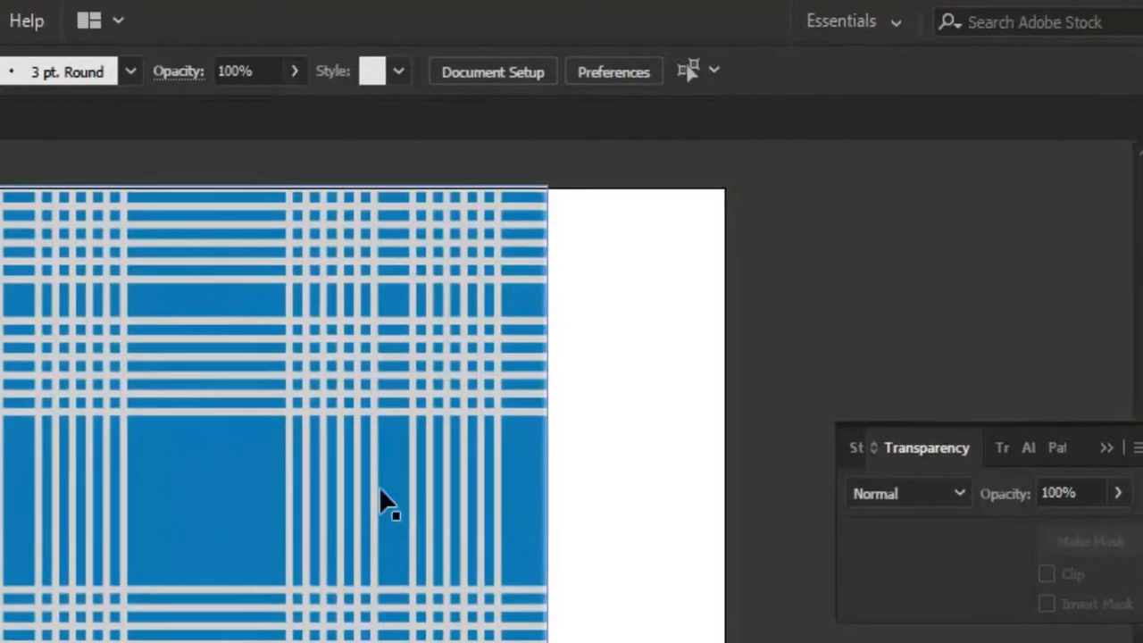
{"action": "left_click", "coordinate": [371, 489]}
{"action": "left_click", "coordinate": [246, 375], "text": "shift"}
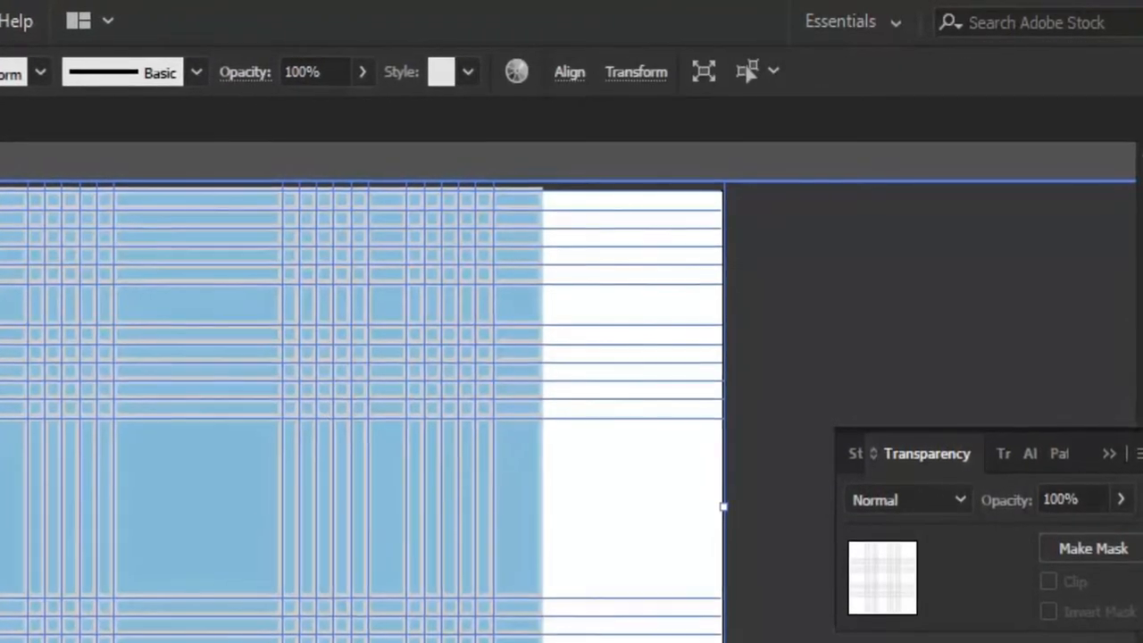
Apply the Glass distortion effect with the Frosted texture to the selected stripes.
{"action": "left_click", "coordinate": [0, 20]}
{"action": "mouse_move", "coordinate": [1, 522]}
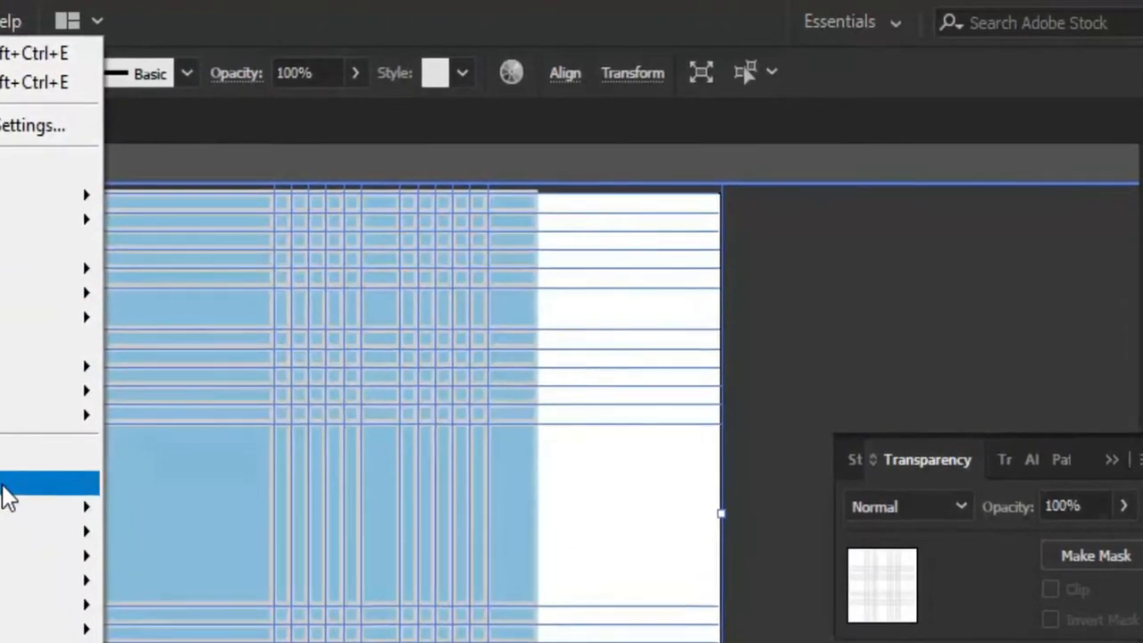
{"action": "left_click", "coordinate": [4, 484]}
{"action": "left_click", "coordinate": [701, 201]}
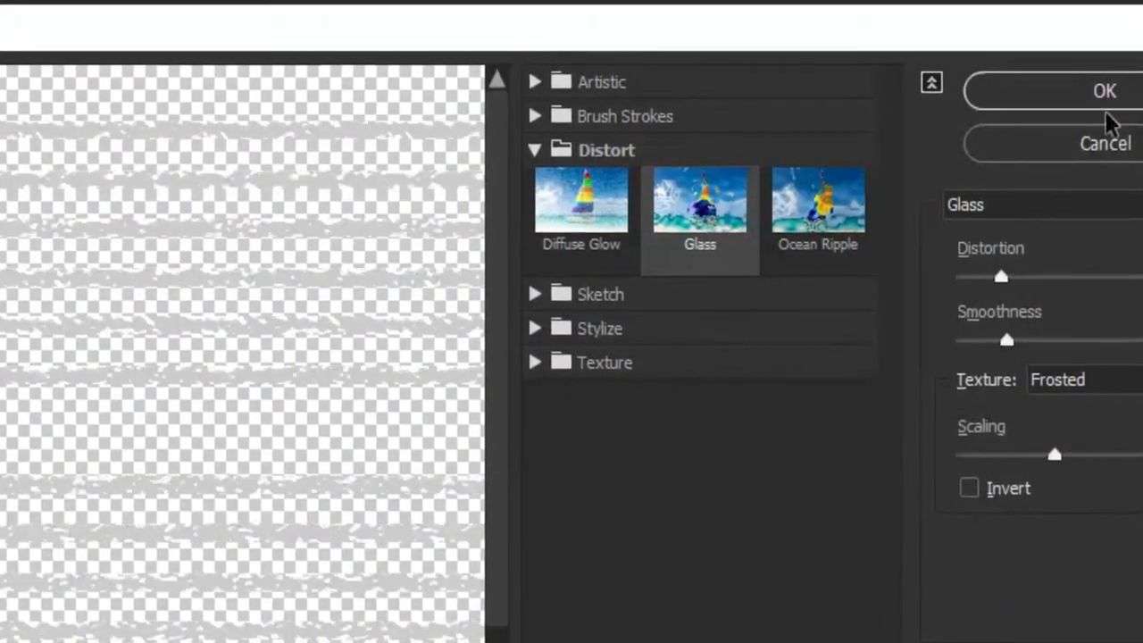
{"action": "left_click", "coordinate": [1104, 100]}
Leave the isolated group, select the whole plaid and open the Effect Gallery for it.
{"action": "key", "text": "shift+ctrl+a"}
{"action": "key", "text": "Escape"}
{"action": "scroll", "coordinate": [434, 574], "scroll_direction": "up", "scroll_amount": 5}
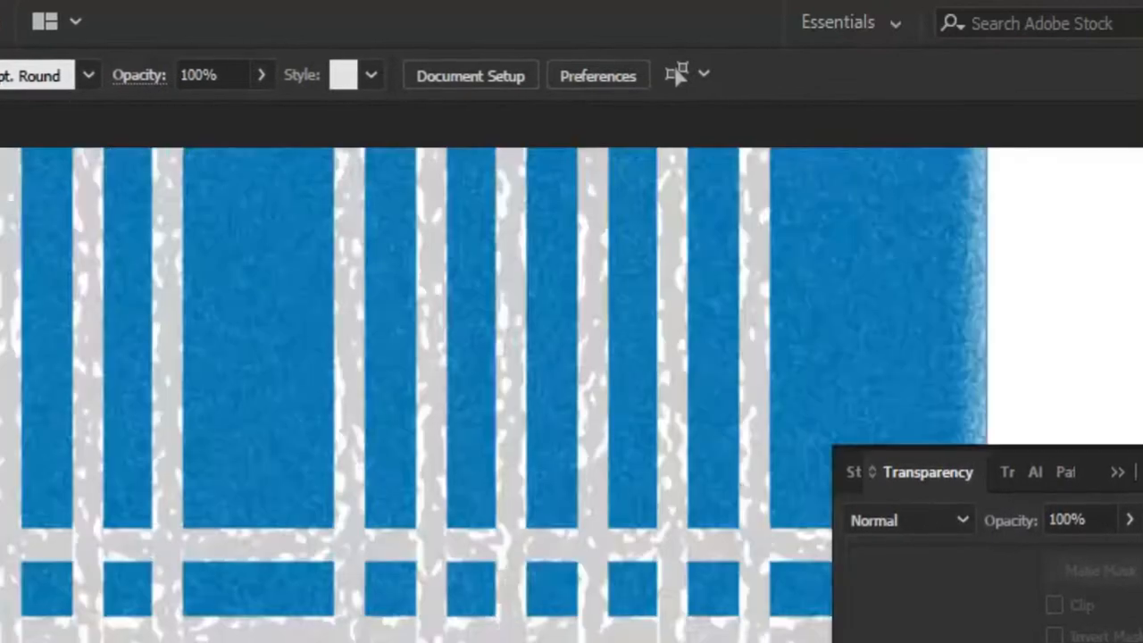
{"action": "scroll", "coordinate": [373, 523], "scroll_direction": "down", "scroll_amount": 5}
{"action": "left_click_drag", "start_coordinate": [411, 571], "coordinate": [441, 576]}
{"action": "scroll", "coordinate": [441, 576], "scroll_direction": "down", "scroll_amount": 2}
{"action": "left_click", "coordinate": [476, 484]}
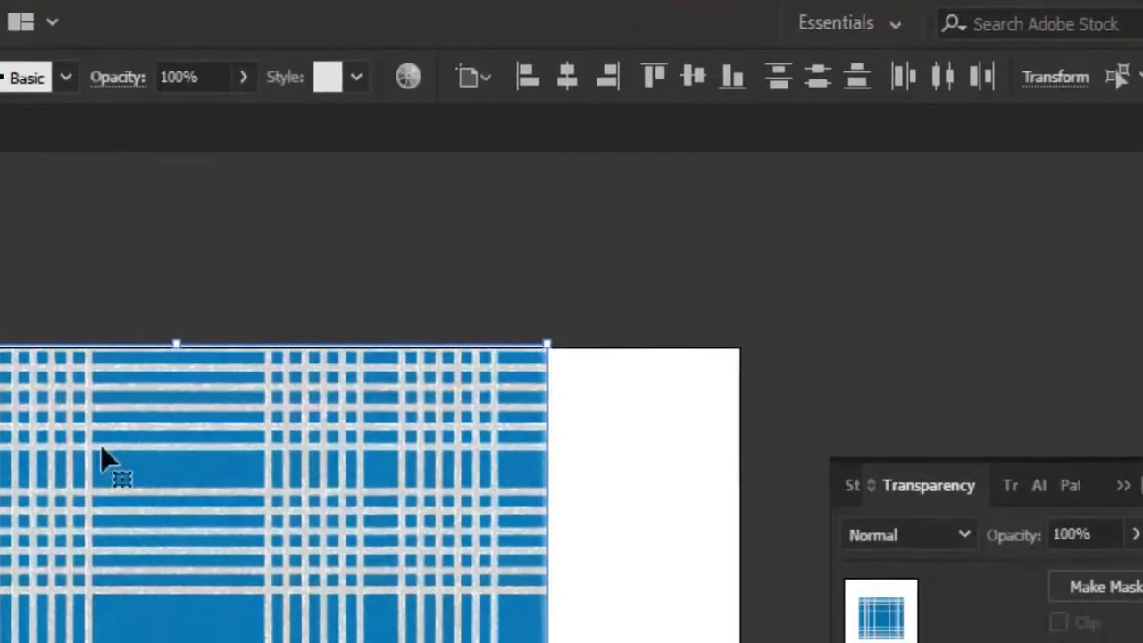
{"action": "left_click", "coordinate": [184, 587]}
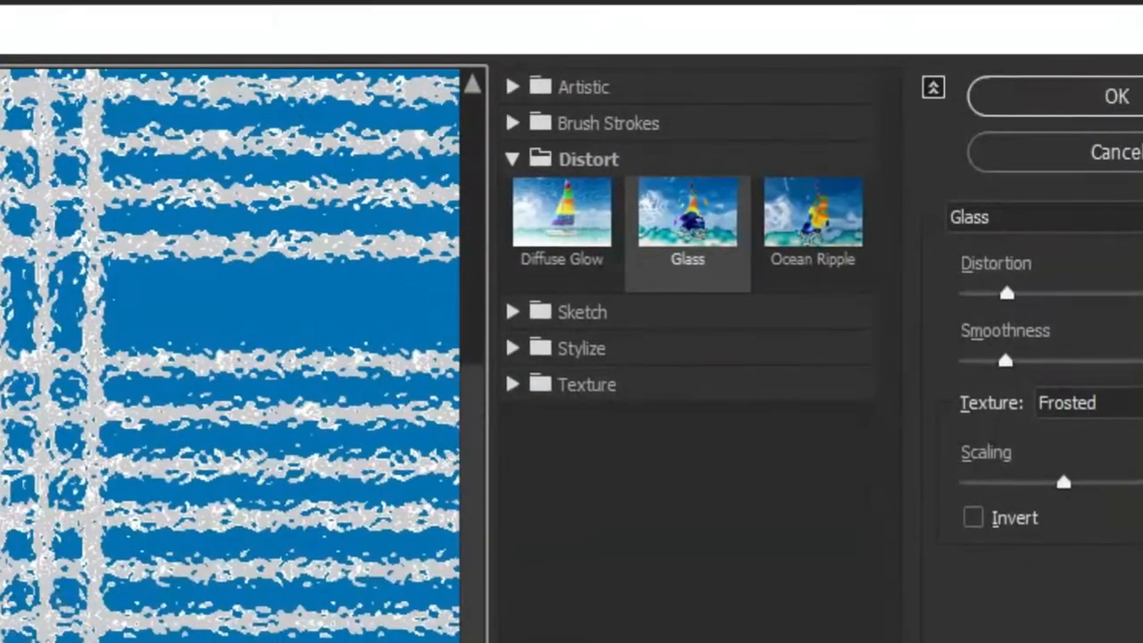
Try the Ocean Ripple, Spatter and Diffuse Glow effects on the plaid.
{"action": "left_click", "coordinate": [565, 221]}
{"action": "left_click", "coordinate": [808, 223]}
{"action": "left_click", "coordinate": [512, 313]}
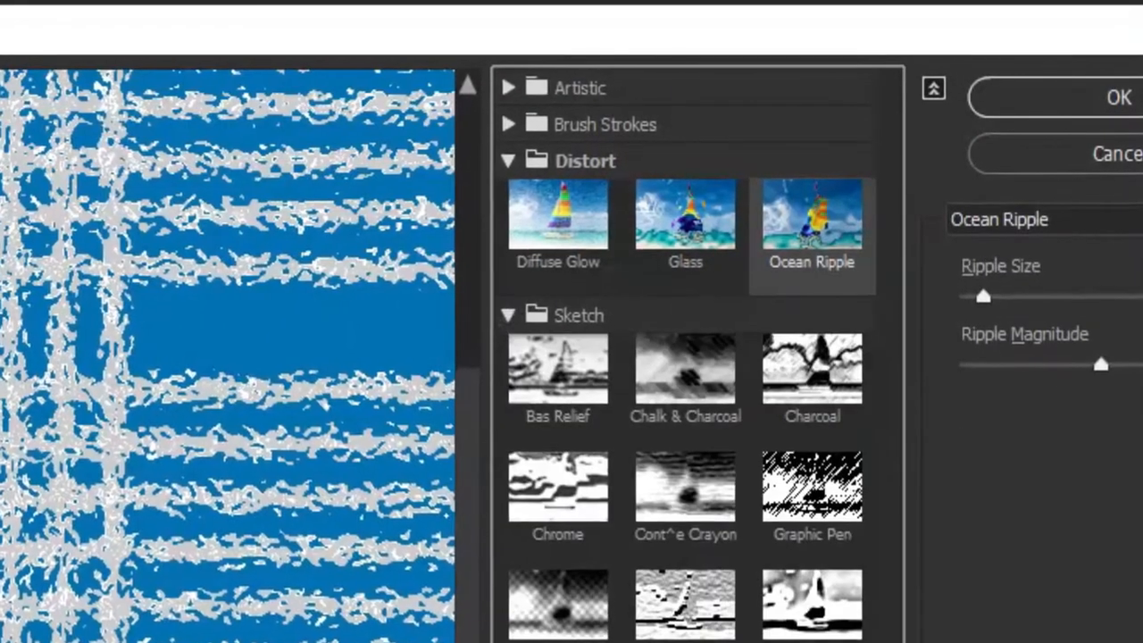
{"action": "left_click", "coordinate": [511, 124]}
{"action": "left_click", "coordinate": [525, 430]}
{"action": "left_click", "coordinate": [811, 298]}
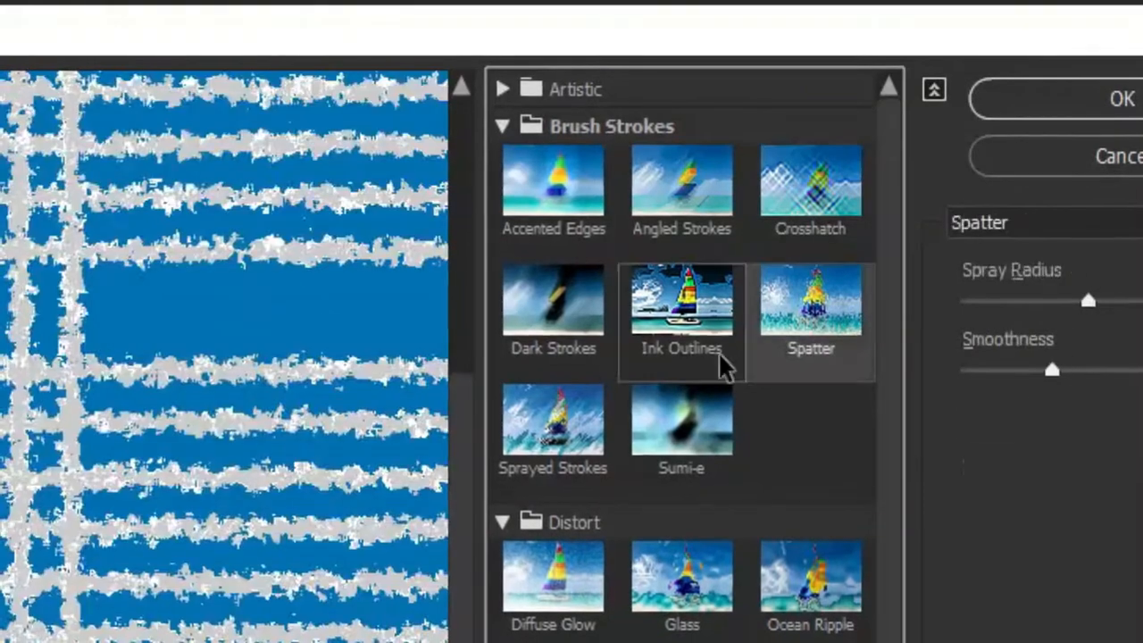
{"action": "left_click", "coordinate": [561, 597]}
{"action": "left_click_drag", "start_coordinate": [1046, 375], "coordinate": [964, 376]}
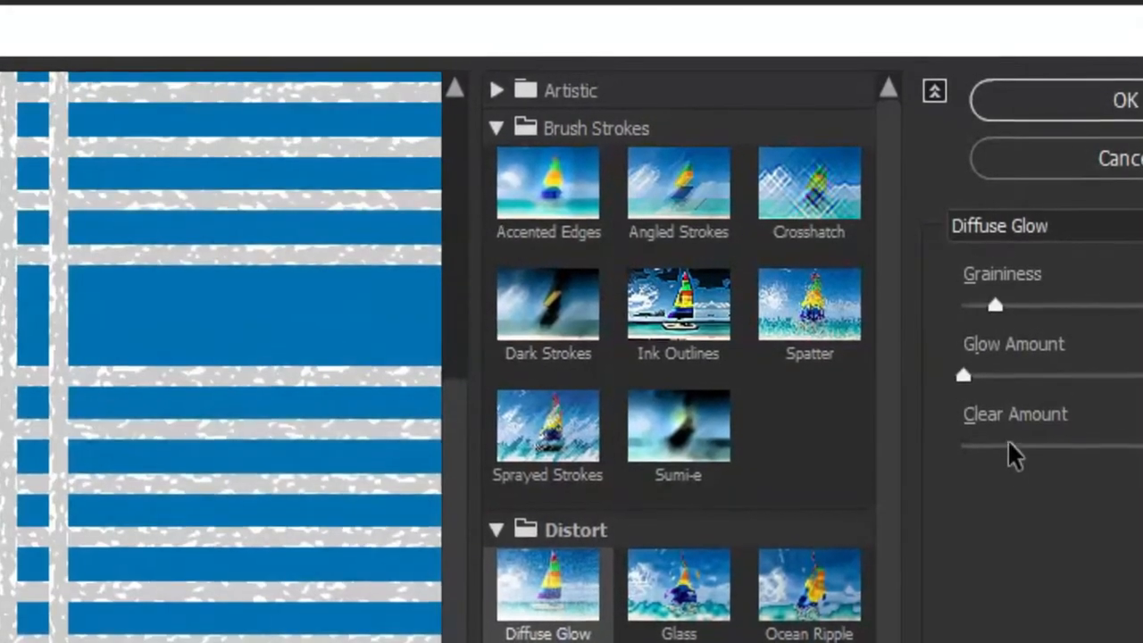
{"action": "left_click", "coordinate": [1011, 444]}
{"action": "left_click", "coordinate": [1000, 225]}
Apply the Film Grain effect to the plaid after adjusting its grain, highlight area and intensity.
{"action": "left_click", "coordinate": [493, 91]}
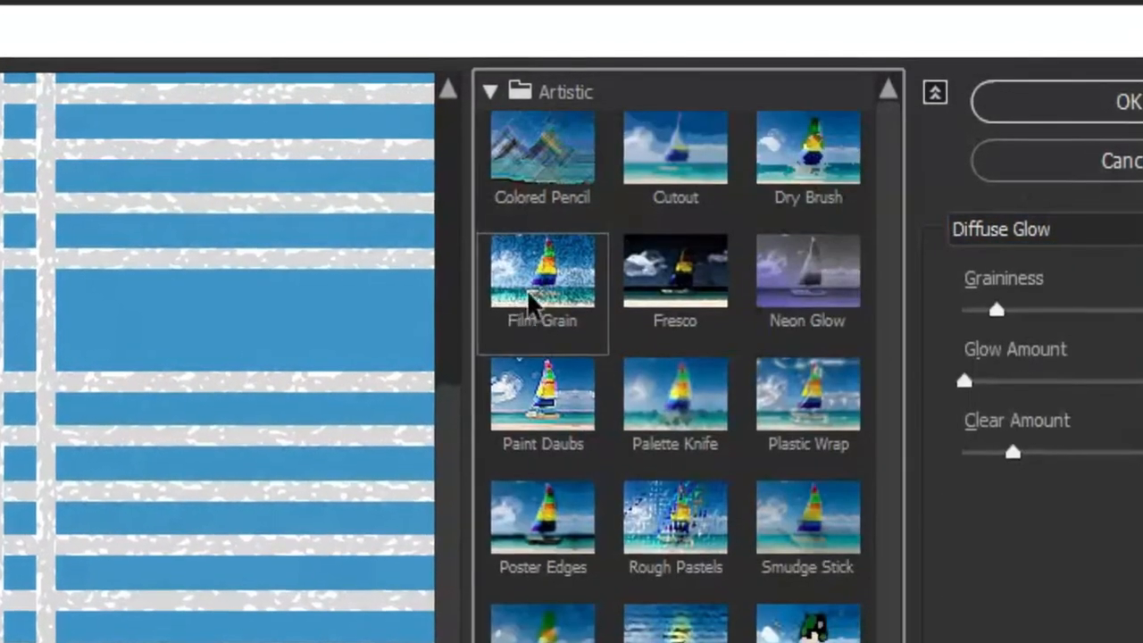
{"action": "left_click", "coordinate": [528, 294]}
{"action": "left_click_drag", "start_coordinate": [1031, 308], "coordinate": [1135, 312]}
{"action": "mouse_move", "coordinate": [964, 384]}
{"action": "left_mouse_down"}
{"action": "mouse_move", "coordinate": [1082, 390]}
{"action": "mouse_move", "coordinate": [984, 389]}
{"action": "left_mouse_up"}
{"action": "left_click", "coordinate": [976, 464]}
{"action": "left_click_drag", "start_coordinate": [1010, 319], "coordinate": [1042, 323]}
{"action": "key", "text": "Return"}
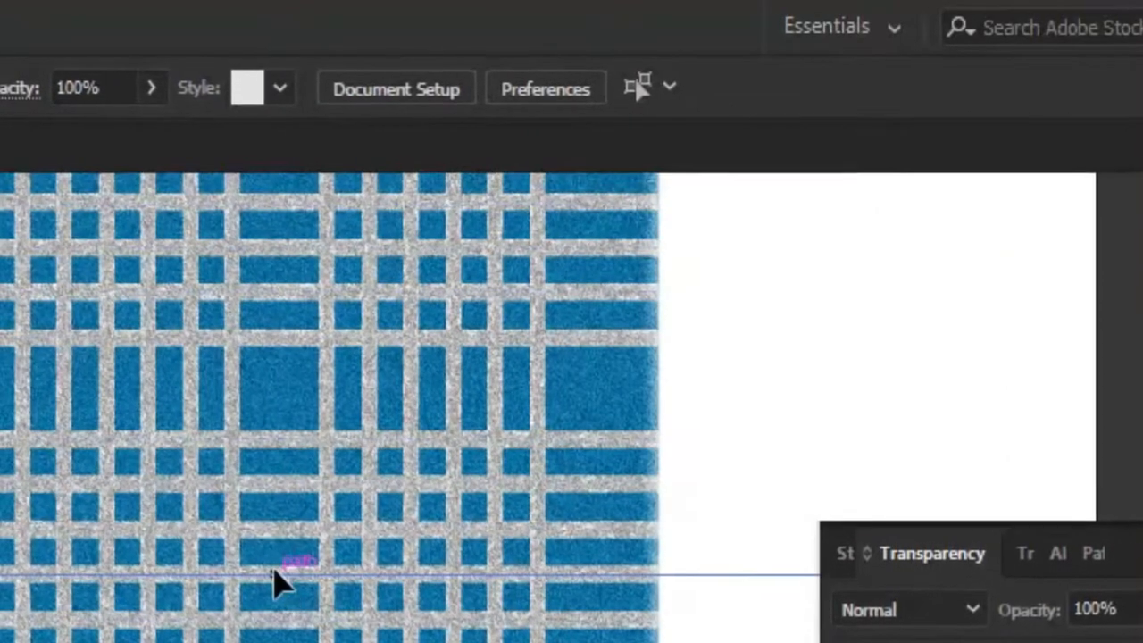
Select the stripes inside the plaid group, adjust their effect and set their opacity to 65%.
{"action": "left_click", "coordinate": [274, 582]}
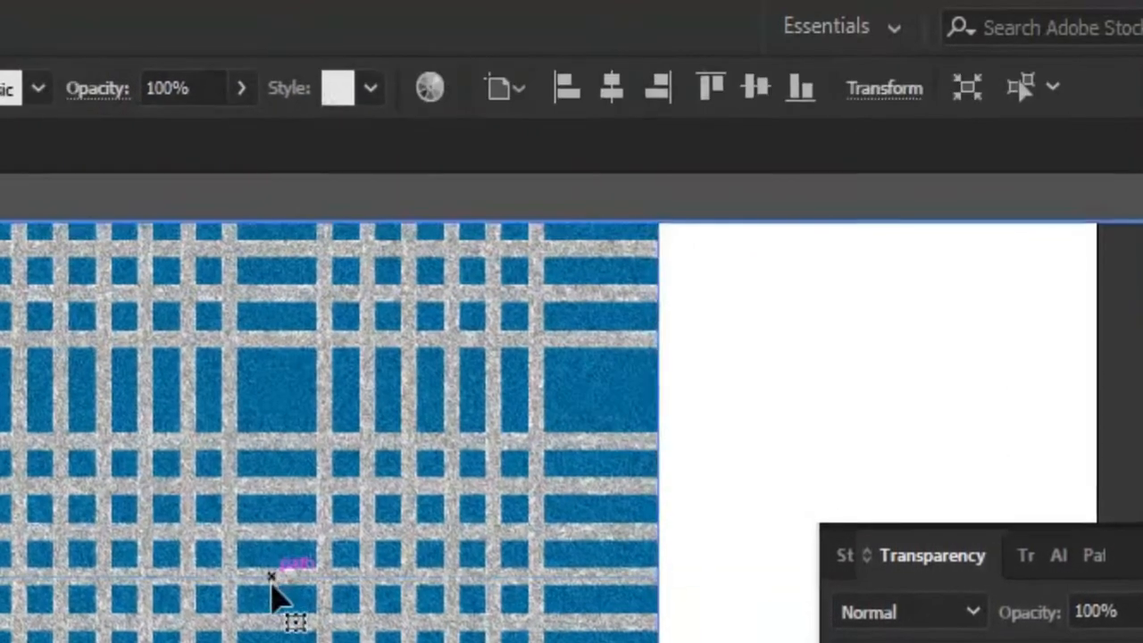
{"action": "right_click", "coordinate": [171, 589]}
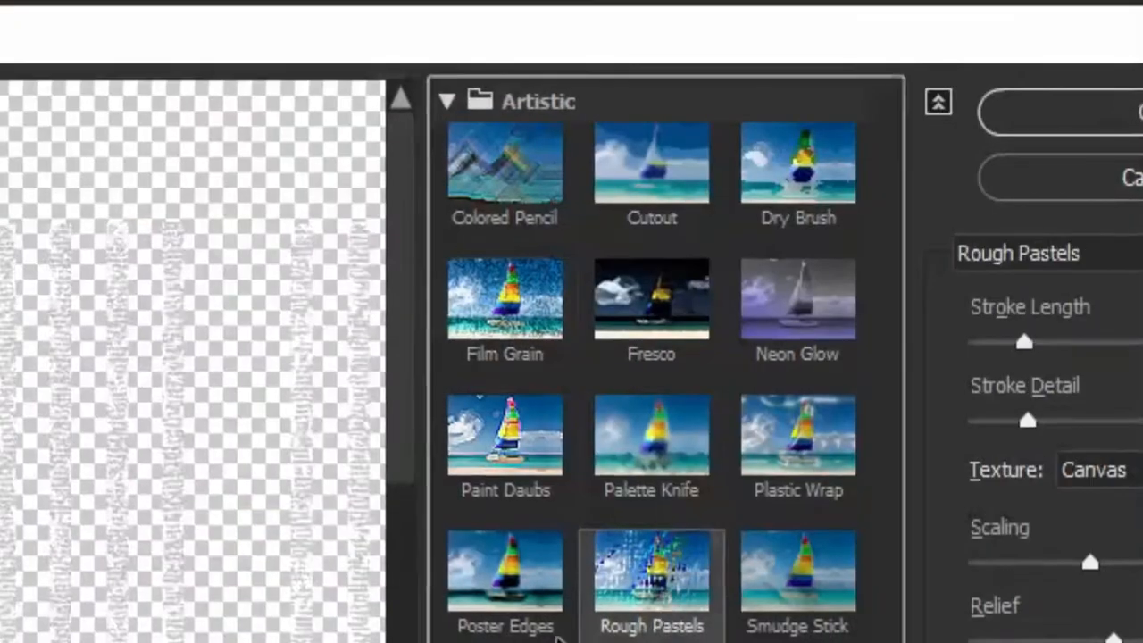
{"action": "mouse_move", "coordinate": [1024, 335]}
{"action": "left_mouse_down"}
{"action": "mouse_move", "coordinate": [1067, 361]}
{"action": "mouse_move", "coordinate": [1077, 338]}
{"action": "left_mouse_up"}
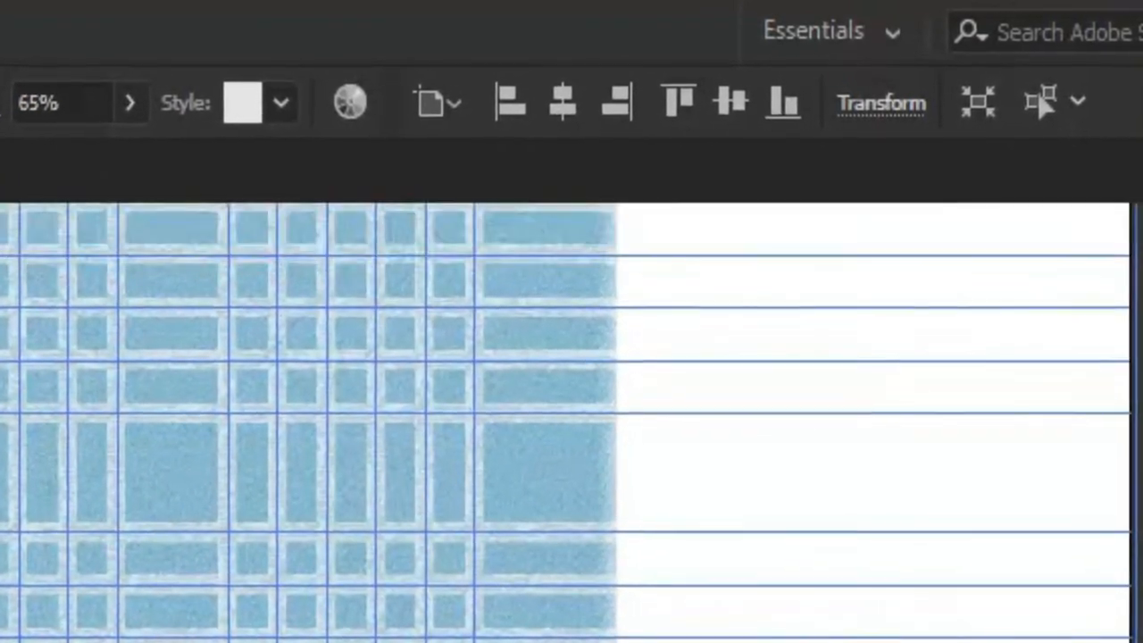
Make the plaid a repeating pattern swatch, adjust its tile so the copies join, and leave pattern editing.
{"action": "key", "text": "ctrl+minus"}
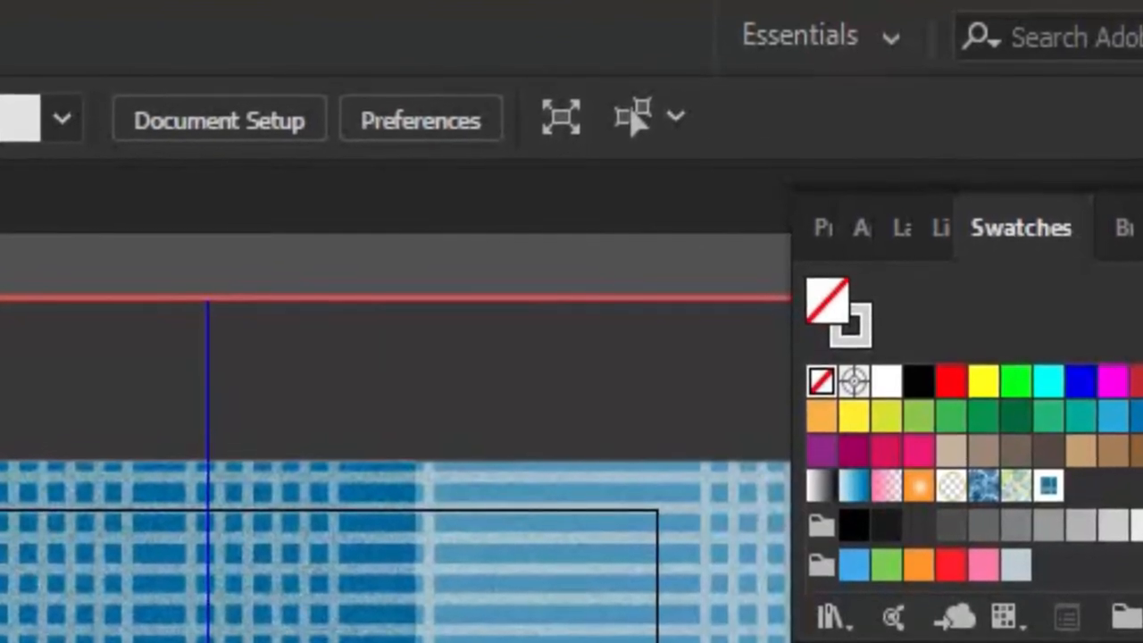
{"action": "key", "text": "Return"}
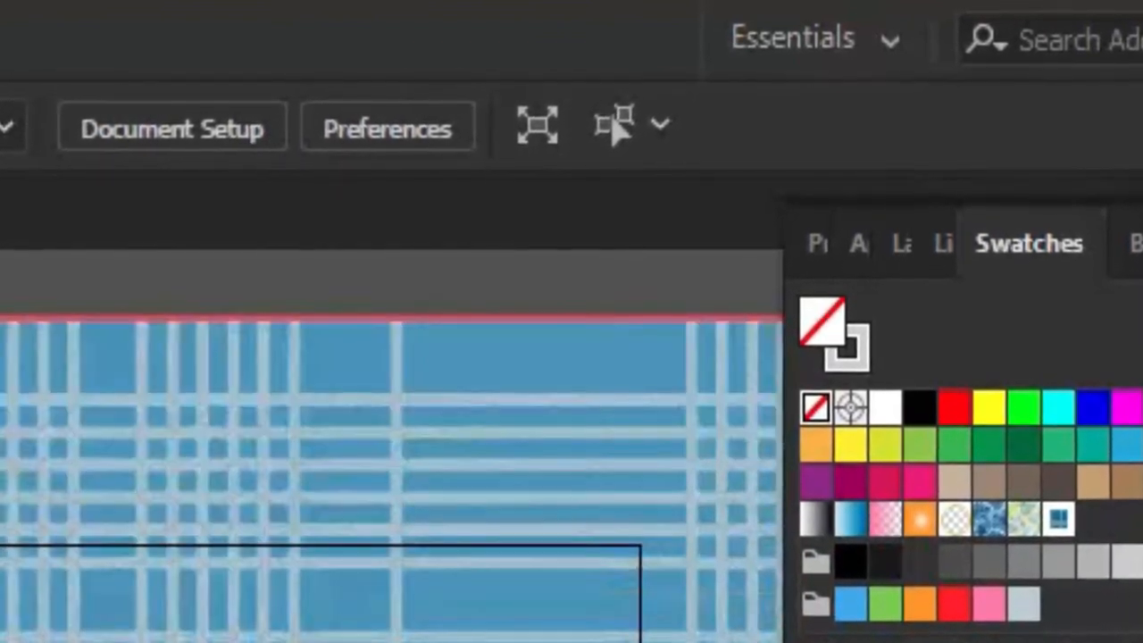
{"action": "key", "text": "Escape"}
{"action": "key", "text": "ctrl+z"}
{"action": "key", "text": "ctrl+z"}
{"action": "key", "text": "ctrl+z"}
{"action": "key", "text": "ctrl+z"}
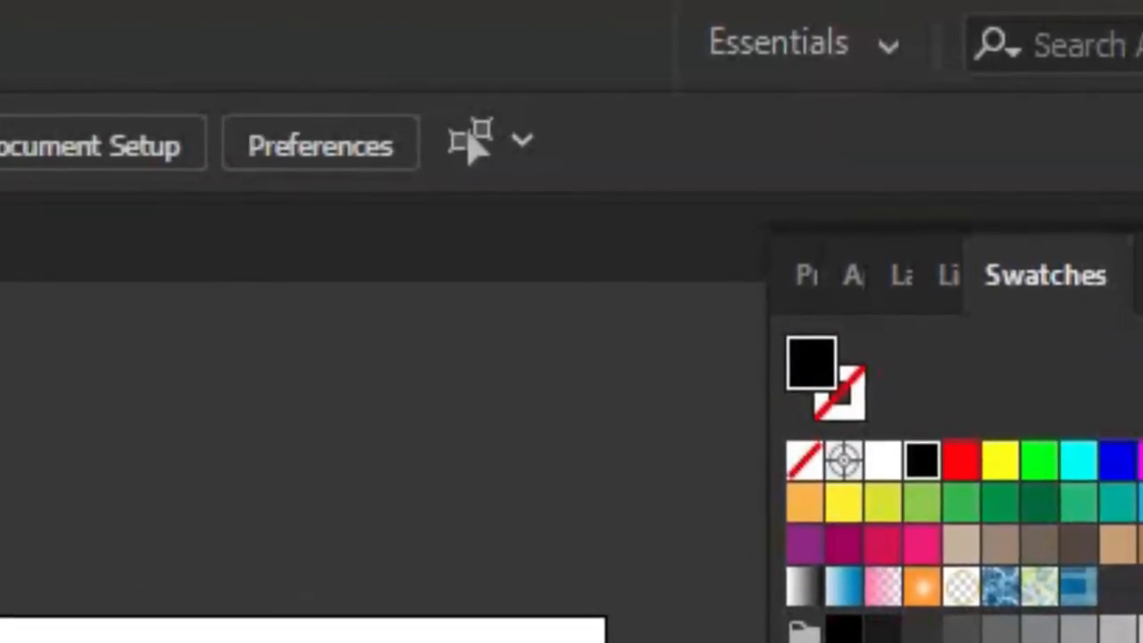
Draw a rectangle over the artboard and fill it with the new plaid pattern swatch.
{"action": "left_click_drag", "start_coordinate": [529, 642], "coordinate": [600, 642]}
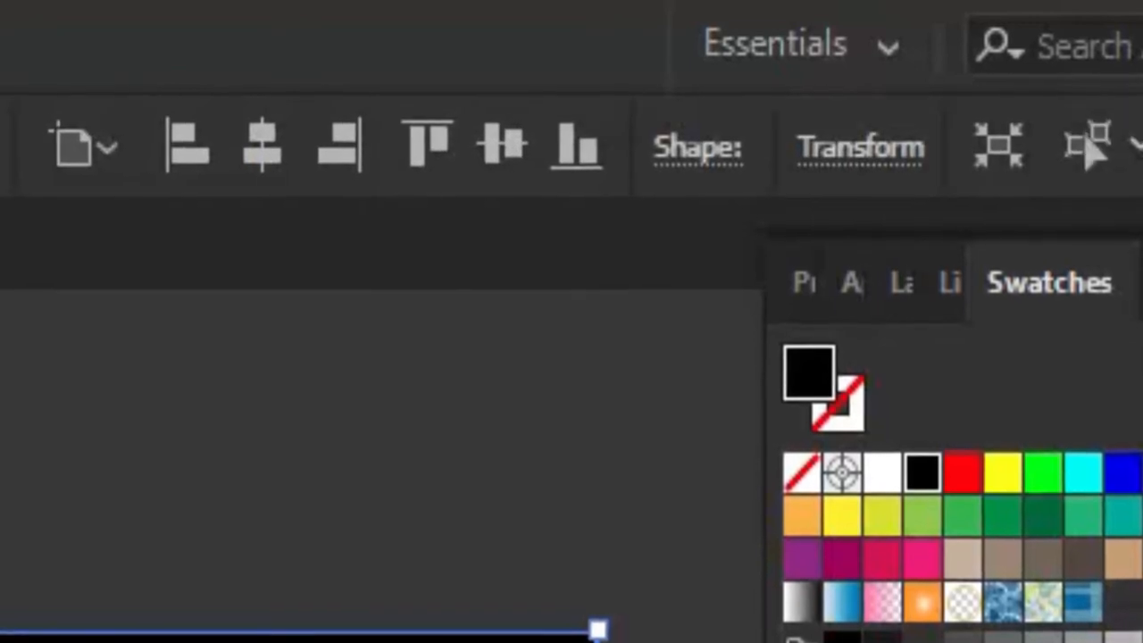
{"action": "key", "text": "ctrl+shift+a"}
{"action": "scroll", "coordinate": [371, 625], "scroll_direction": "up", "scroll_amount": 3}
{"action": "scroll", "coordinate": [371, 625], "scroll_direction": "down", "scroll_amount": 4}
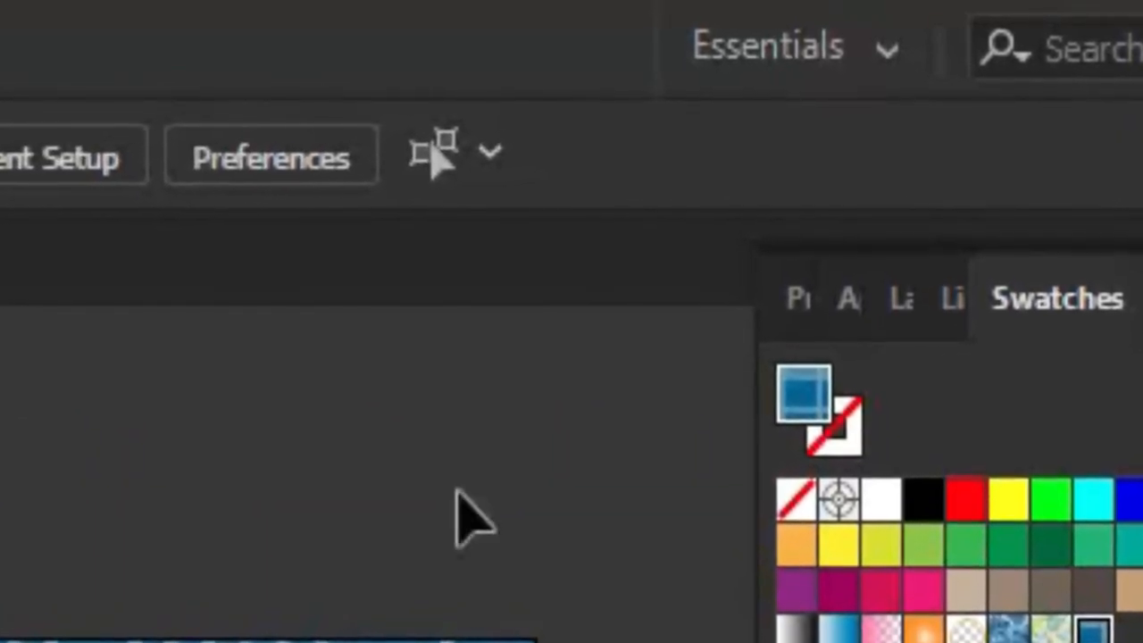
{"action": "key", "text": "Tab"}
{"action": "scroll", "coordinate": [372, 536], "scroll_direction": "up", "scroll_amount": 2}
{"action": "scroll", "coordinate": [371, 536], "scroll_direction": "down", "scroll_amount": 1}
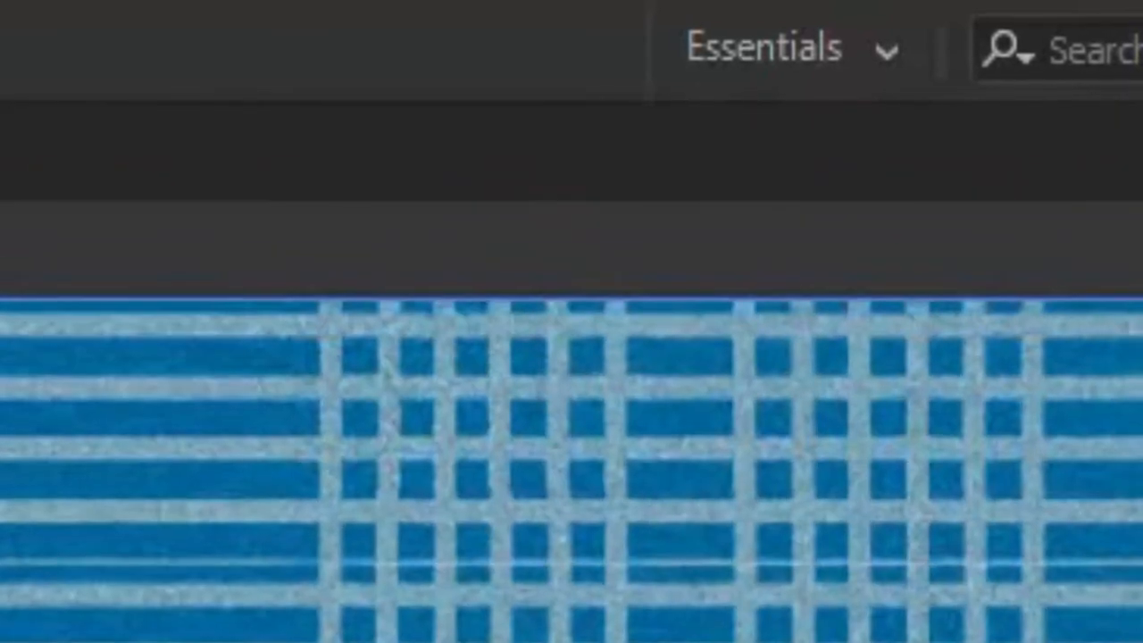
{"action": "scroll", "coordinate": [372, 536], "scroll_direction": "down", "scroll_amount": 1}
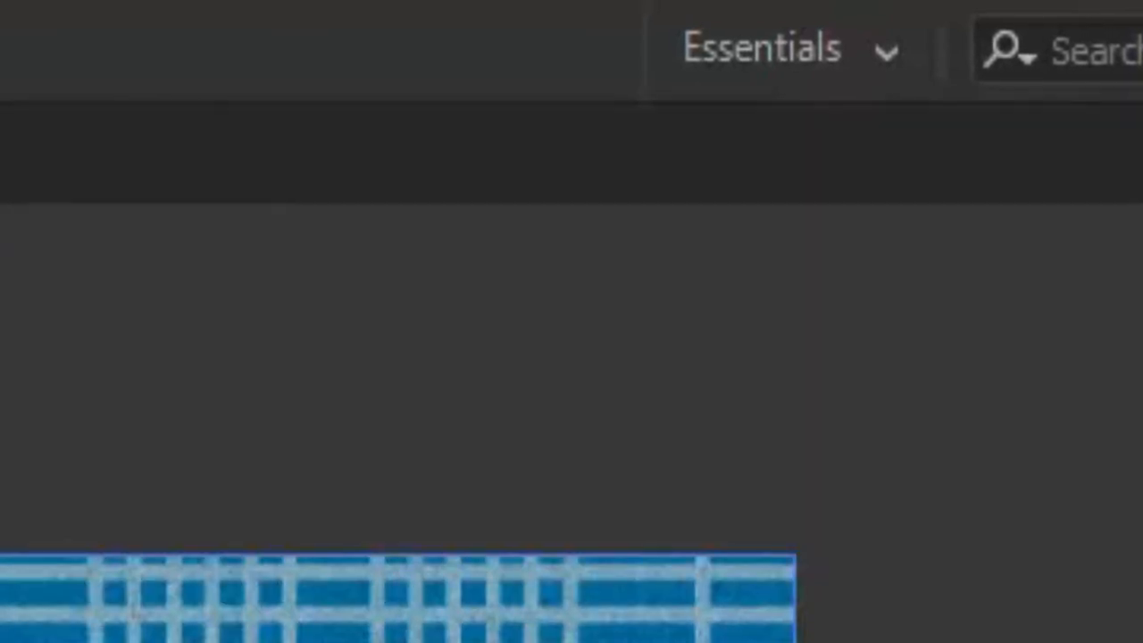
{"action": "key", "text": "Tab"}
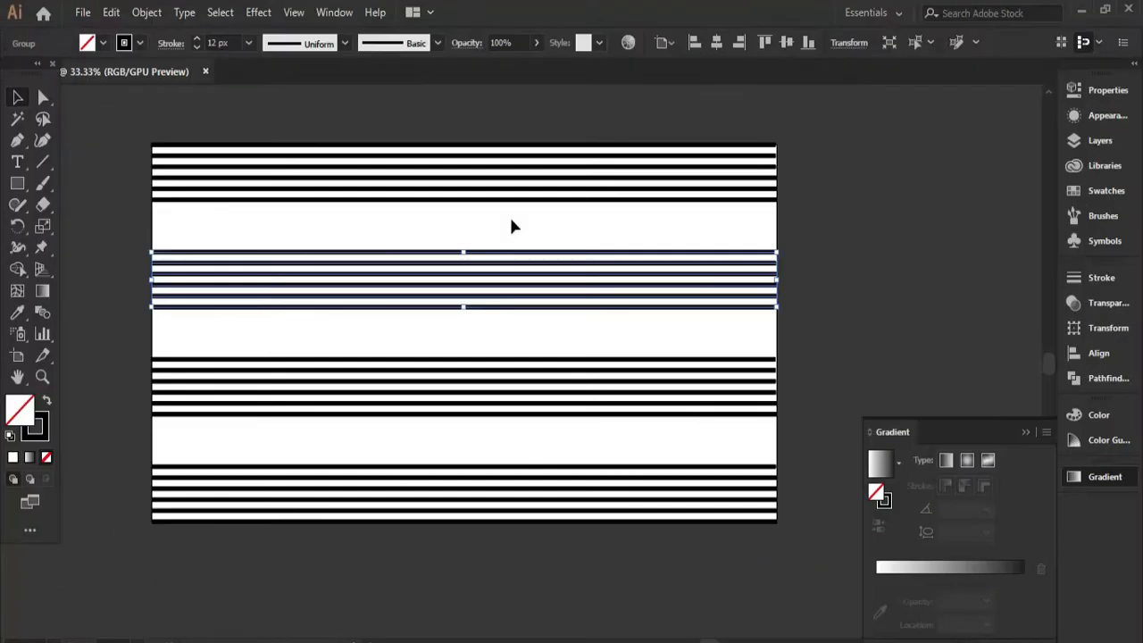
Move the second stripe group up close to the top one and draw a small rectangle spanning the gap between them.
{"action": "left_click_drag", "start_coordinate": [526, 281], "coordinate": [525, 254]}
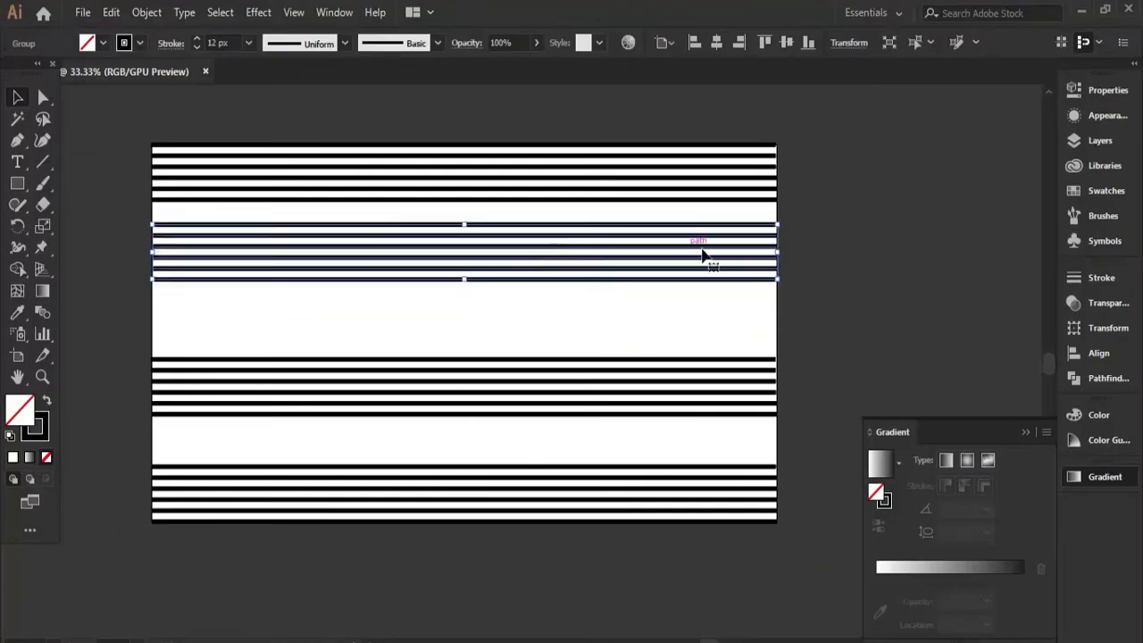
{"action": "key", "text": "ctrl+shift+a"}
{"action": "key", "text": "m"}
{"action": "left_click_drag", "start_coordinate": [342, 203], "coordinate": [375, 224]}
{"action": "key", "text": "v"}
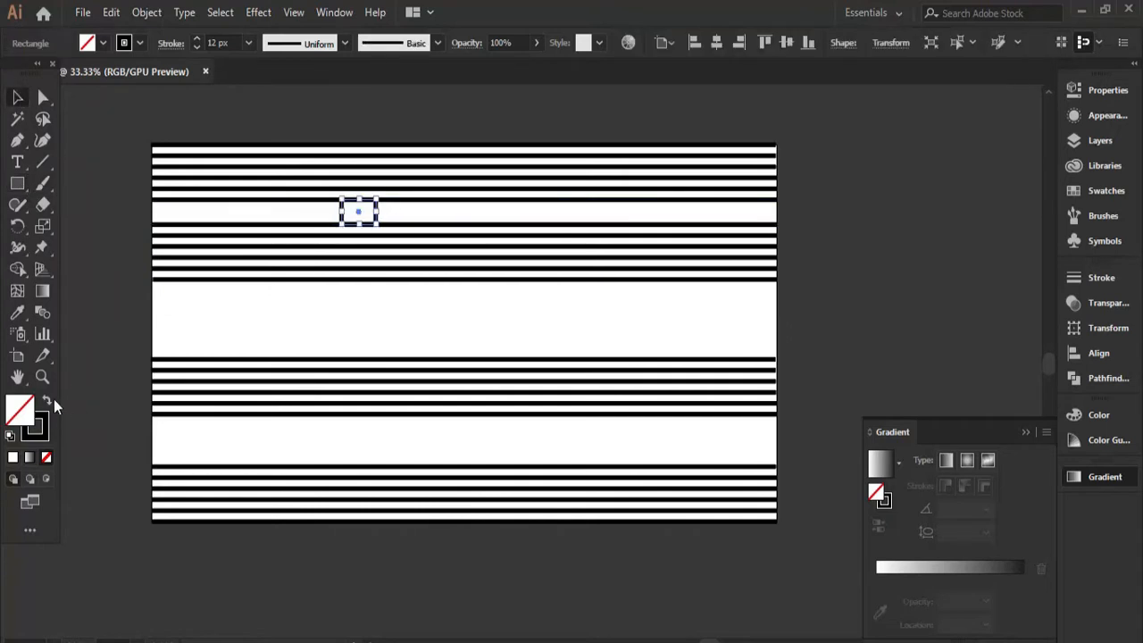
Fill the small spacer rectangle with solid blue and remove its stroke.
{"action": "left_click", "coordinate": [47, 401]}
{"action": "left_click", "coordinate": [103, 43]}
{"action": "left_click", "coordinate": [111, 73]}
{"action": "left_click", "coordinate": [212, 305]}
Use the blue spacer to move the third stripe group down to the same gap above the bottom group, and delete the spacer.
{"action": "left_click_drag", "start_coordinate": [366, 219], "coordinate": [357, 454]}
{"action": "left_click", "coordinate": [352, 401]}
{"action": "key", "text": "ctrl+equal"}
{"action": "left_click_drag", "start_coordinate": [350, 412], "coordinate": [351, 437]}
{"action": "key", "text": "ctrl+shift+a"}
{"action": "key", "text": "ctrl+minus"}
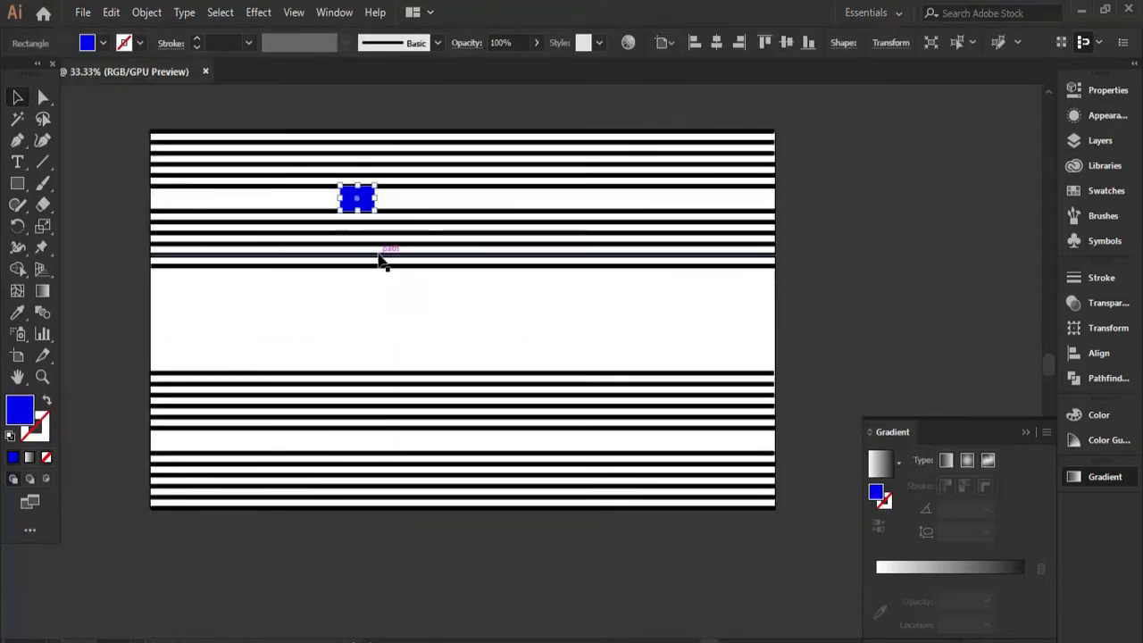
{"action": "key", "text": "Delete"}
Select all the horizontal stripes, ungroup the nested groups and combine them into one group.
{"action": "key", "text": "ctrl+a"}
{"action": "key", "text": "ctrl+g"}
{"action": "right_click", "coordinate": [635, 220]}
{"action": "left_click", "coordinate": [675, 373]}
{"action": "right_click", "coordinate": [614, 263]}
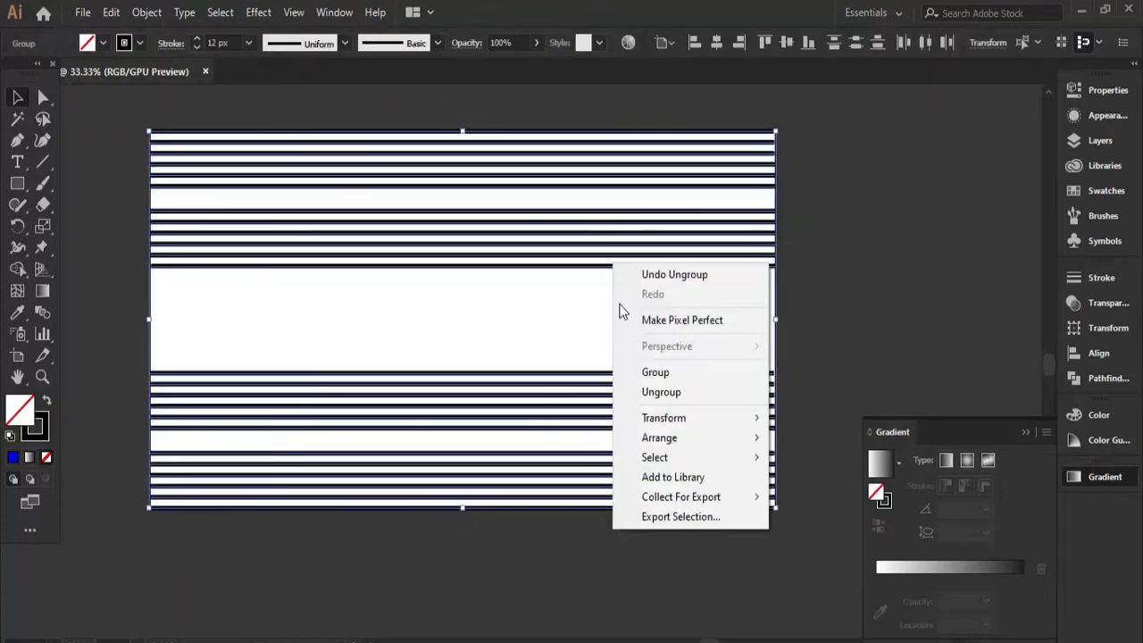
{"action": "left_click", "coordinate": [655, 371]}
Rotate a copy of the stripe group by 270° so vertical stripes cross the horizontal ones.
{"action": "left_click_drag", "start_coordinate": [783, 133], "coordinate": [428, 388]}
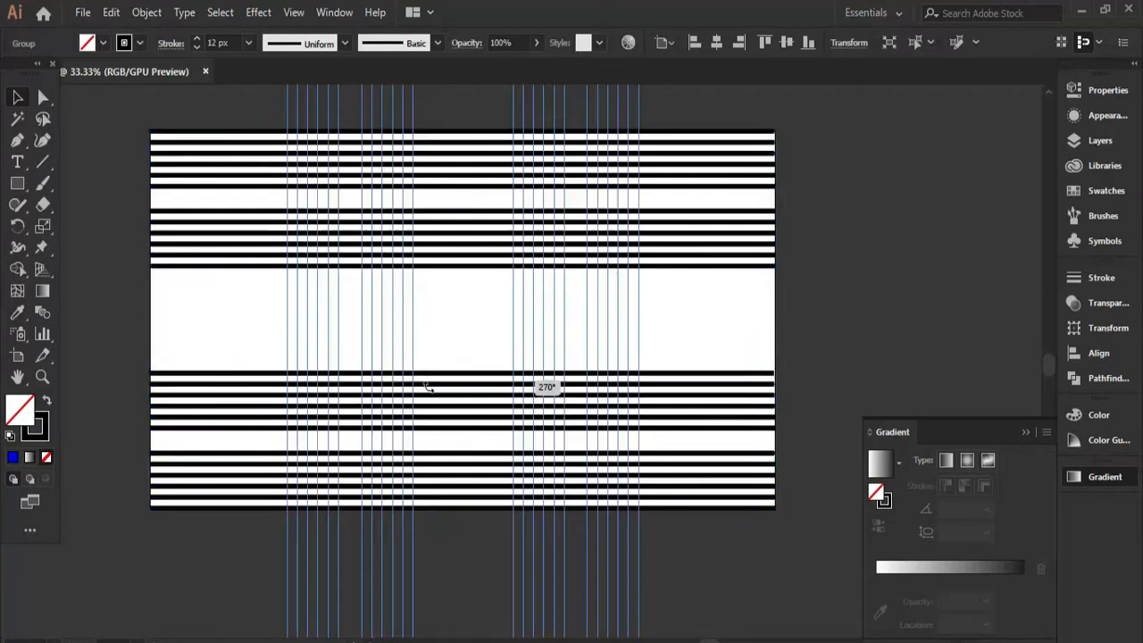
{"action": "left_click_drag", "start_coordinate": [501, 421], "coordinate": [542, 429]}
{"action": "left_click", "coordinate": [807, 299]}
{"action": "scroll", "coordinate": [589, 253], "scroll_direction": "down", "scroll_amount": 1}
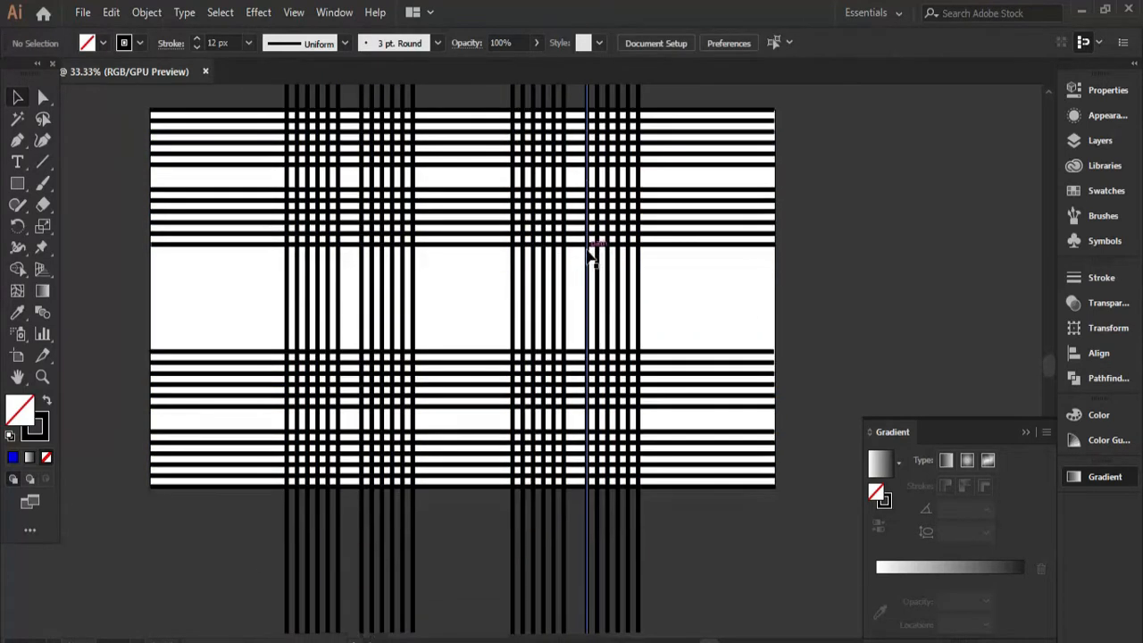
{"action": "scroll", "coordinate": [590, 255], "scroll_direction": "up", "scroll_amount": 2}
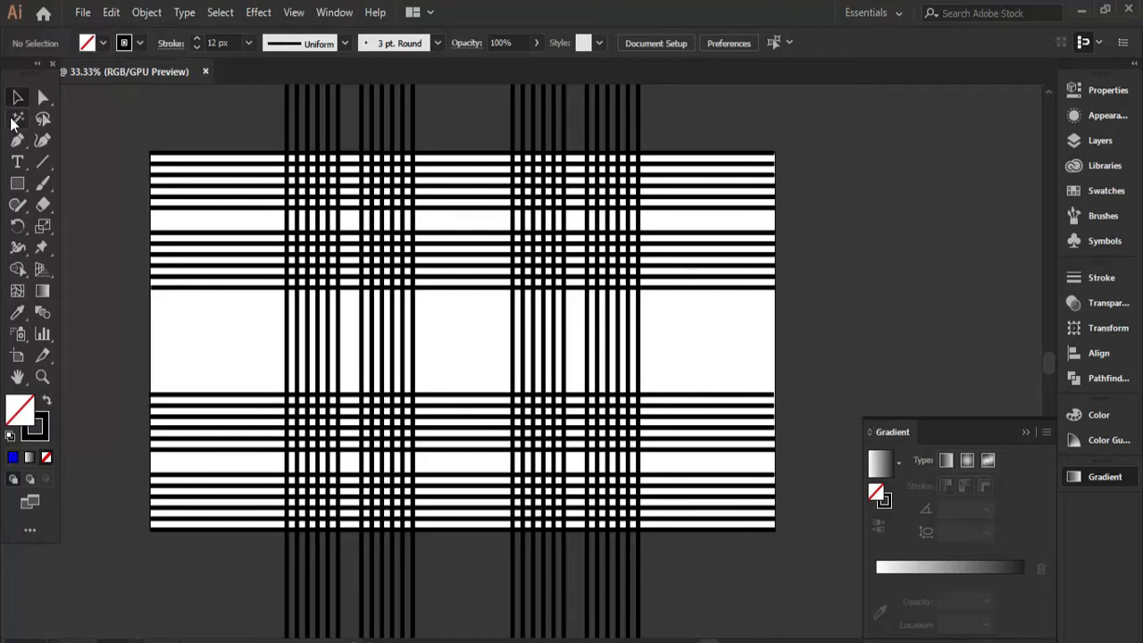
Draw a rectangle around the crossed stripes, spanning the full height of the white artboard.
{"action": "left_click", "coordinate": [17, 183]}
{"action": "left_click_drag", "start_coordinate": [251, 153], "coordinate": [680, 528]}
{"action": "key", "text": "v"}
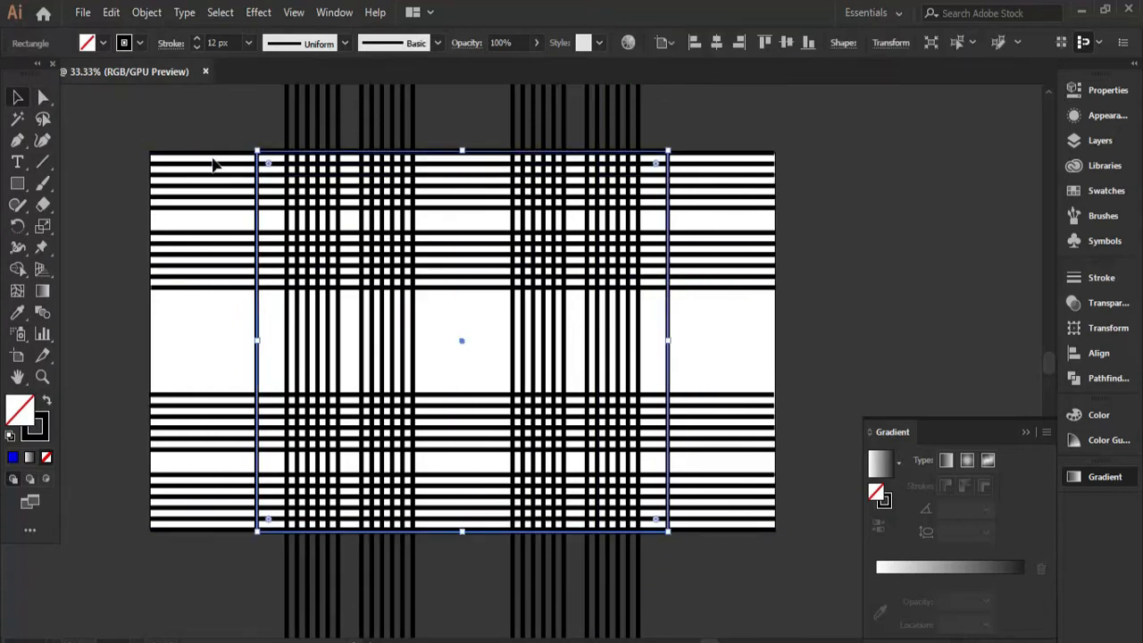
Clip the crossed horizontal and vertical stripes to the new rectangle with a clipping mask.
{"action": "left_click", "coordinate": [493, 284]}
{"action": "scroll", "coordinate": [492, 278], "scroll_direction": "down", "scroll_amount": 1}
{"action": "scroll", "coordinate": [490, 259], "scroll_direction": "up", "scroll_amount": 1}
{"action": "scroll", "coordinate": [487, 251], "scroll_direction": "up", "scroll_amount": 1}
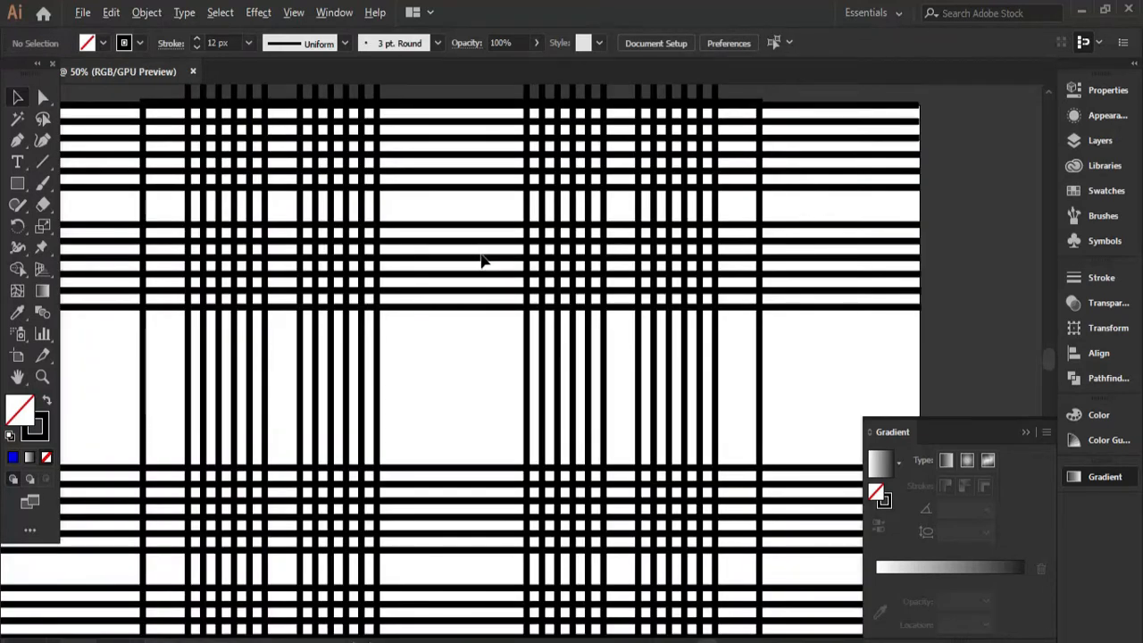
{"action": "scroll", "coordinate": [481, 241], "scroll_direction": "down", "scroll_amount": 1}
{"action": "left_click_drag", "start_coordinate": [253, 125], "coordinate": [694, 562]}
{"action": "right_click", "coordinate": [558, 545]}
{"action": "left_click", "coordinate": [638, 500]}
{"action": "left_click", "coordinate": [701, 279]}
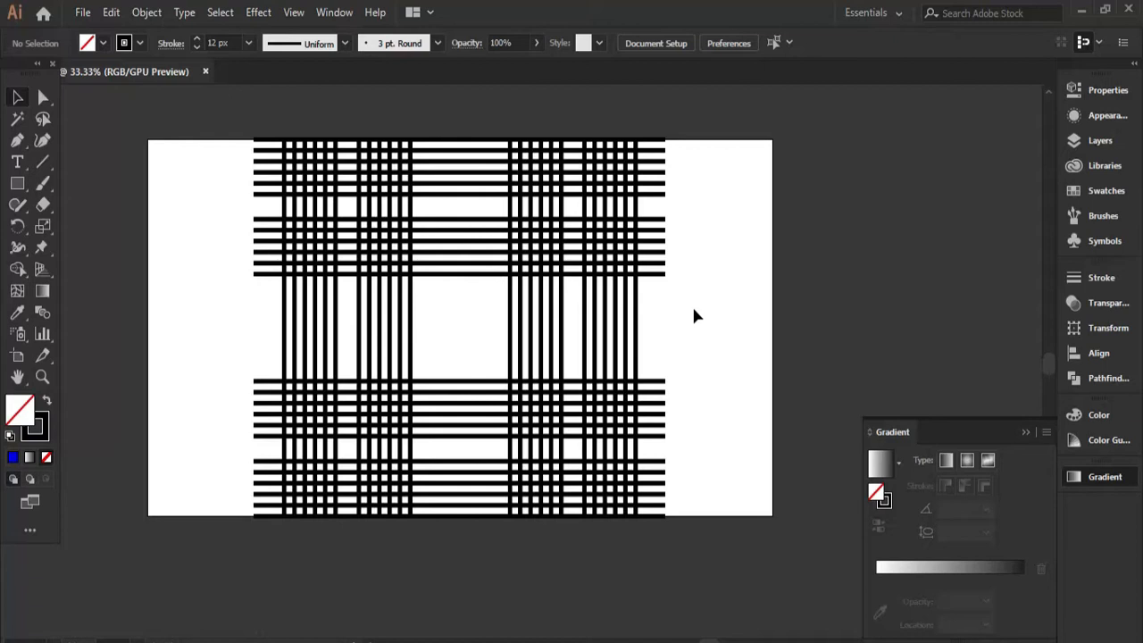
{"action": "left_click", "coordinate": [404, 353]}
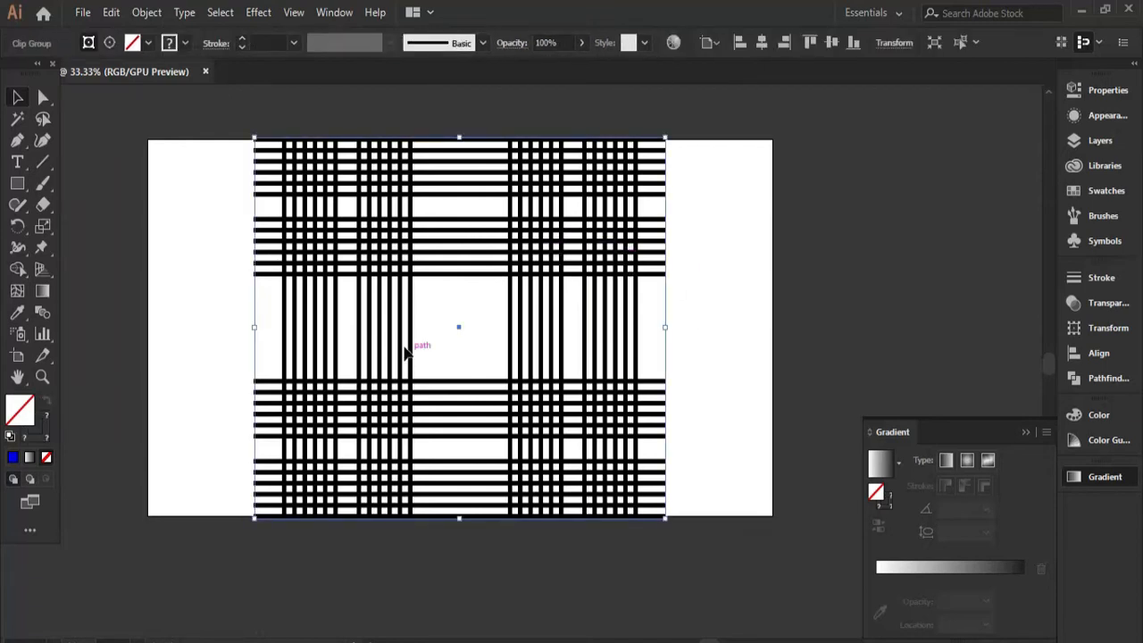
{"action": "left_click", "coordinate": [581, 263]}
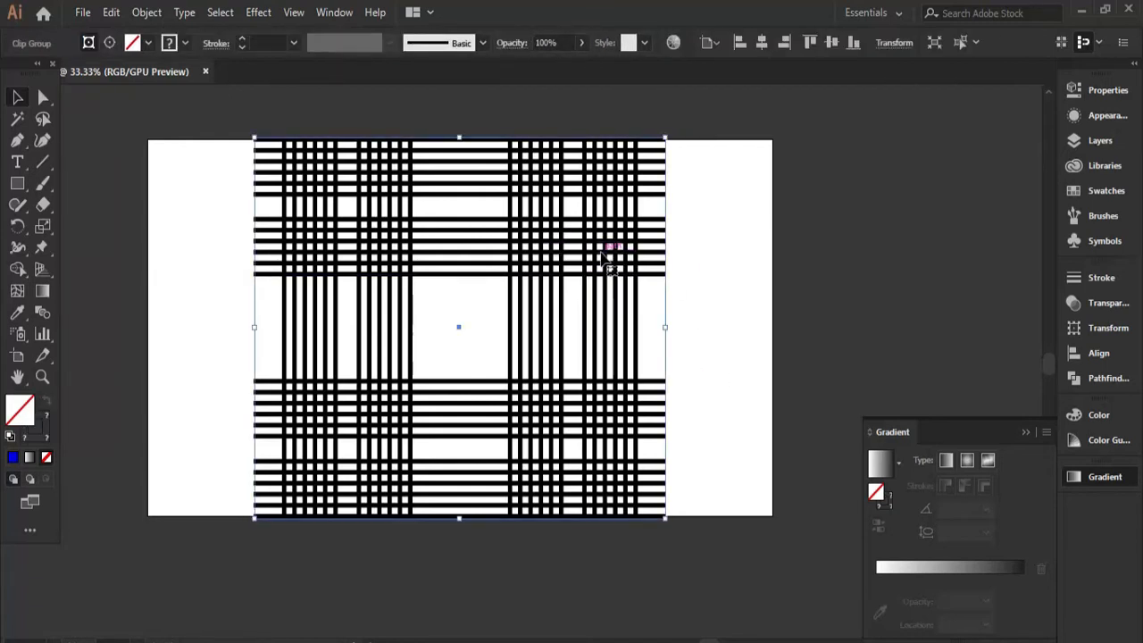
Draw a rectangle exactly over the clipped plaid and swap its fill and stroke so it is filled without an outline.
{"action": "left_click", "coordinate": [17, 184]}
{"action": "left_click_drag", "start_coordinate": [255, 137], "coordinate": [666, 516]}
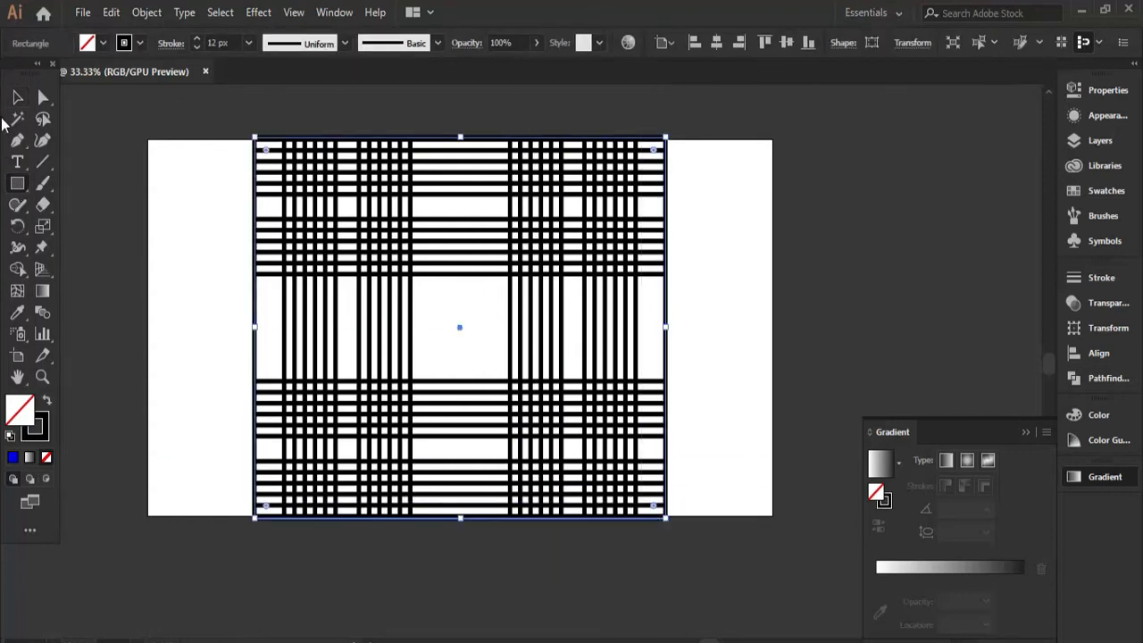
{"action": "left_click", "coordinate": [103, 42]}
{"action": "left_click", "coordinate": [47, 400]}
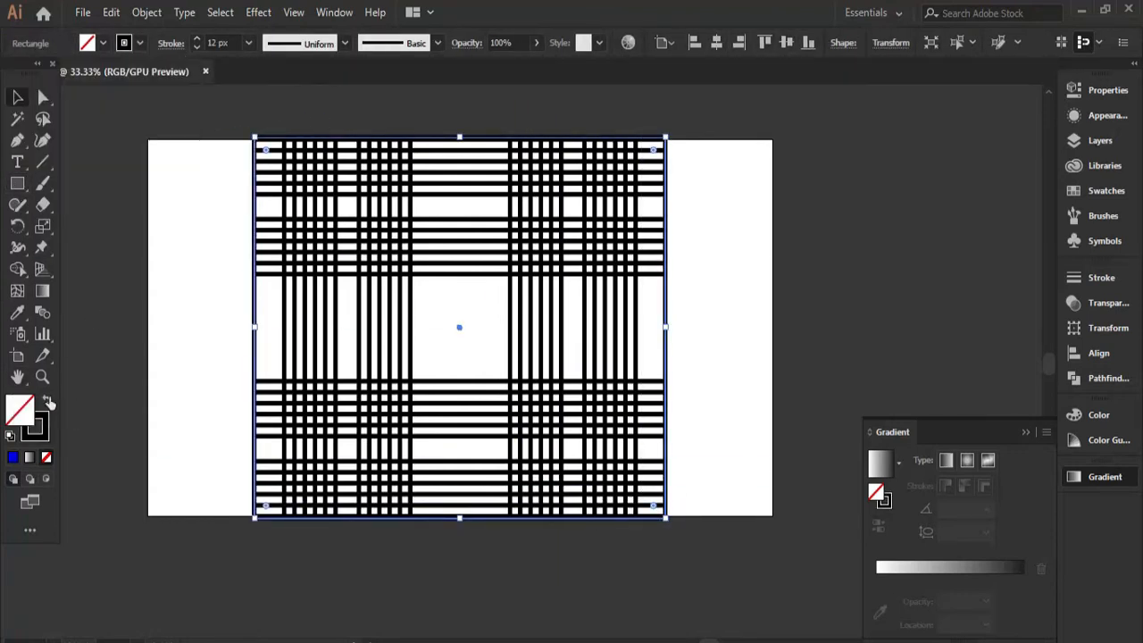
{"action": "left_click", "coordinate": [48, 400]}
Fill the rectangle covering the plaid with solid medium blue.
{"action": "left_click", "coordinate": [104, 43]}
{"action": "left_click", "coordinate": [93, 74]}
{"action": "left_click", "coordinate": [129, 87]}
{"action": "left_click", "coordinate": [214, 205]}
{"action": "double_click", "coordinate": [281, 202]}
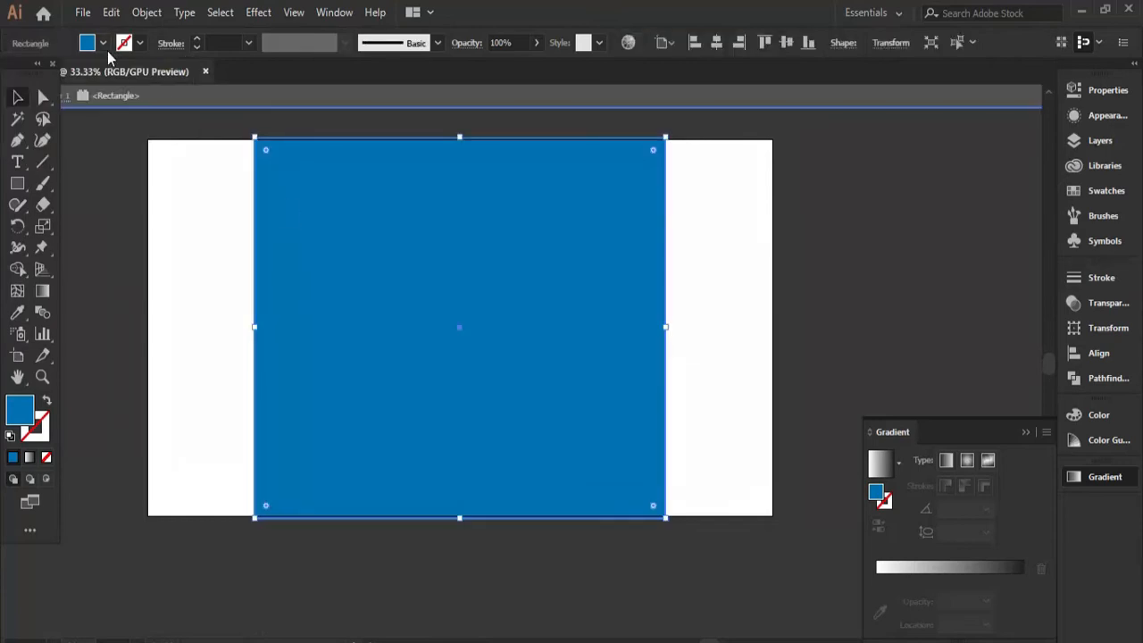
{"action": "left_click", "coordinate": [103, 43]}
{"action": "left_click", "coordinate": [116, 86]}
{"action": "left_click", "coordinate": [129, 87]}
{"action": "double_click", "coordinate": [181, 211]}
Send the blue rectangle to the back, behind the clipped stripes.
{"action": "right_click", "coordinate": [536, 238]}
{"action": "mouse_move", "coordinate": [590, 517]}
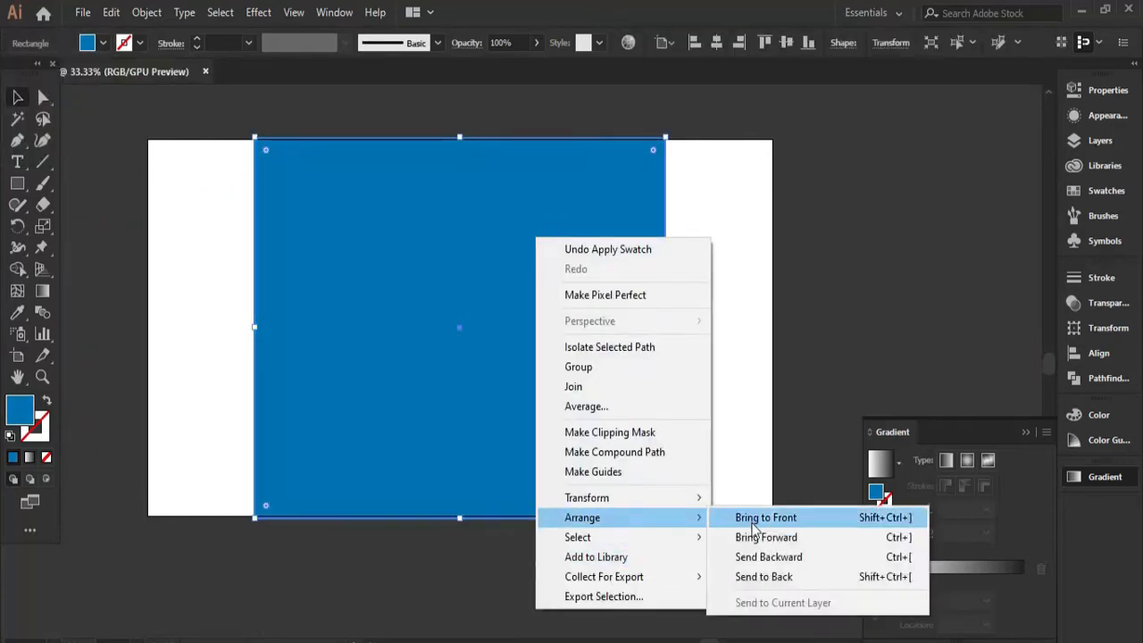
{"action": "left_click", "coordinate": [766, 577]}
{"action": "left_click", "coordinate": [757, 350]}
Inside the clip group, change the stroke of the horizontal and vertical stripe groups from black to light gray.
{"action": "double_click", "coordinate": [486, 267]}
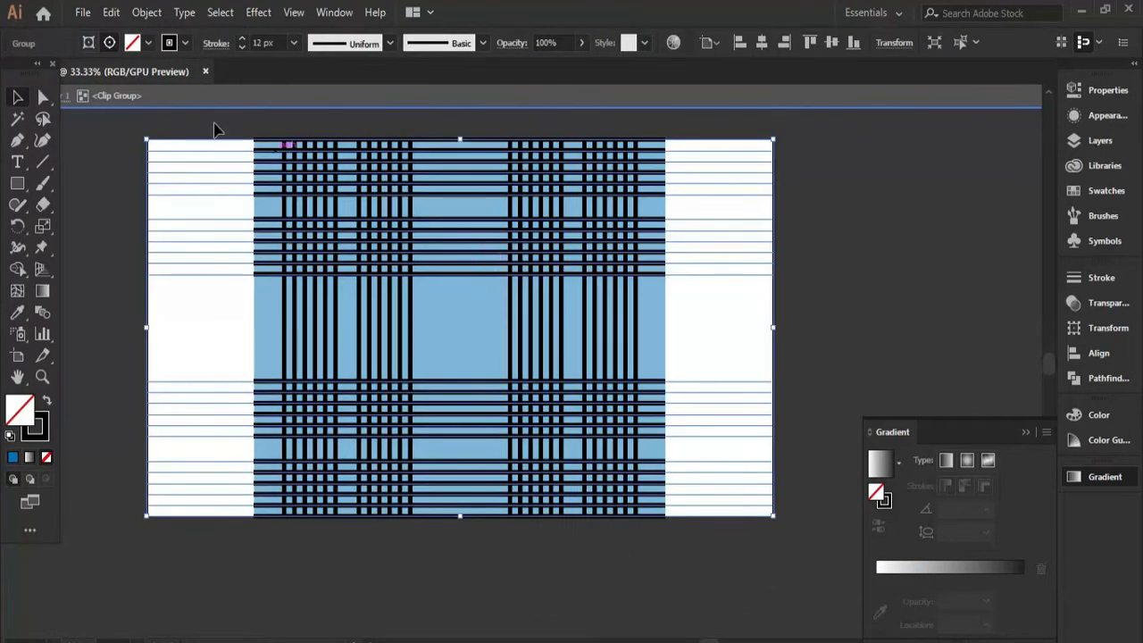
{"action": "left_click", "coordinate": [171, 45]}
{"action": "left_click", "coordinate": [117, 126]}
{"action": "double_click", "coordinate": [338, 230]}
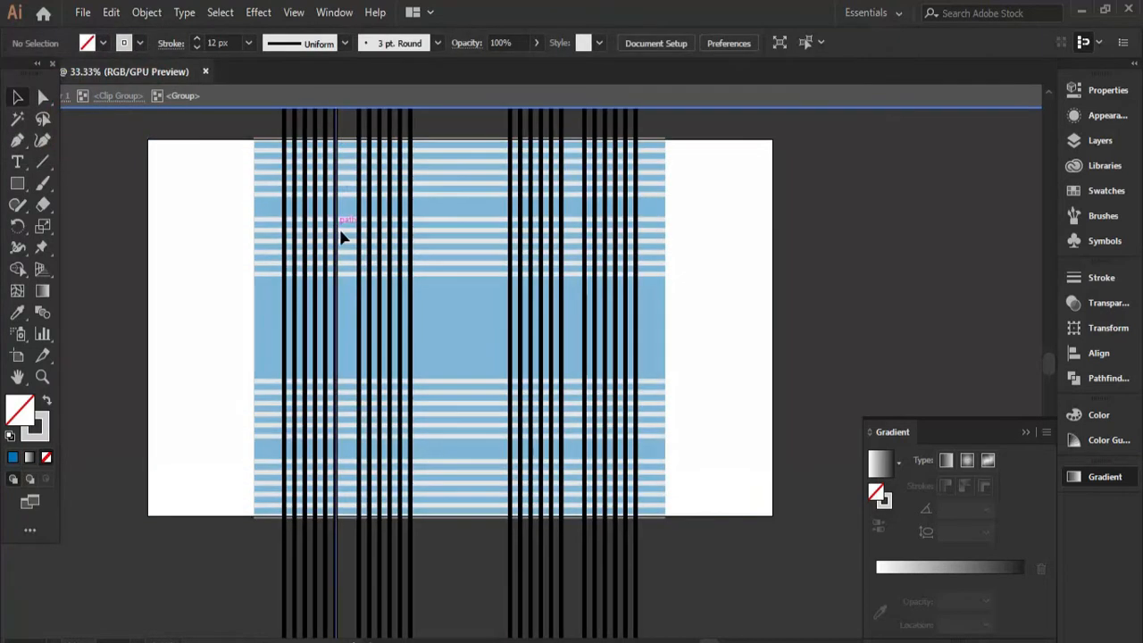
{"action": "left_click", "coordinate": [288, 248]}
{"action": "left_click", "coordinate": [133, 45]}
{"action": "left_click", "coordinate": [123, 143]}
{"action": "double_click", "coordinate": [739, 308]}
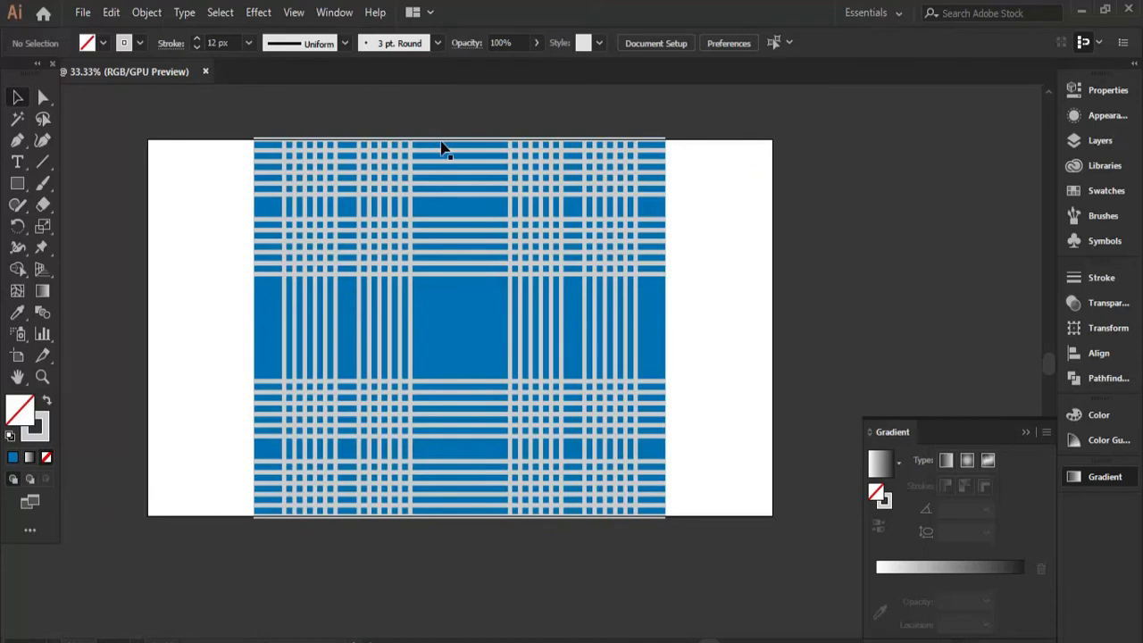
{"action": "left_click", "coordinate": [443, 148]}
{"action": "left_click_drag", "start_coordinate": [460, 141], "coordinate": [460, 140]}
{"action": "left_click", "coordinate": [722, 322]}
{"action": "left_click", "coordinate": [571, 343]}
{"action": "left_click", "coordinate": [739, 332]}
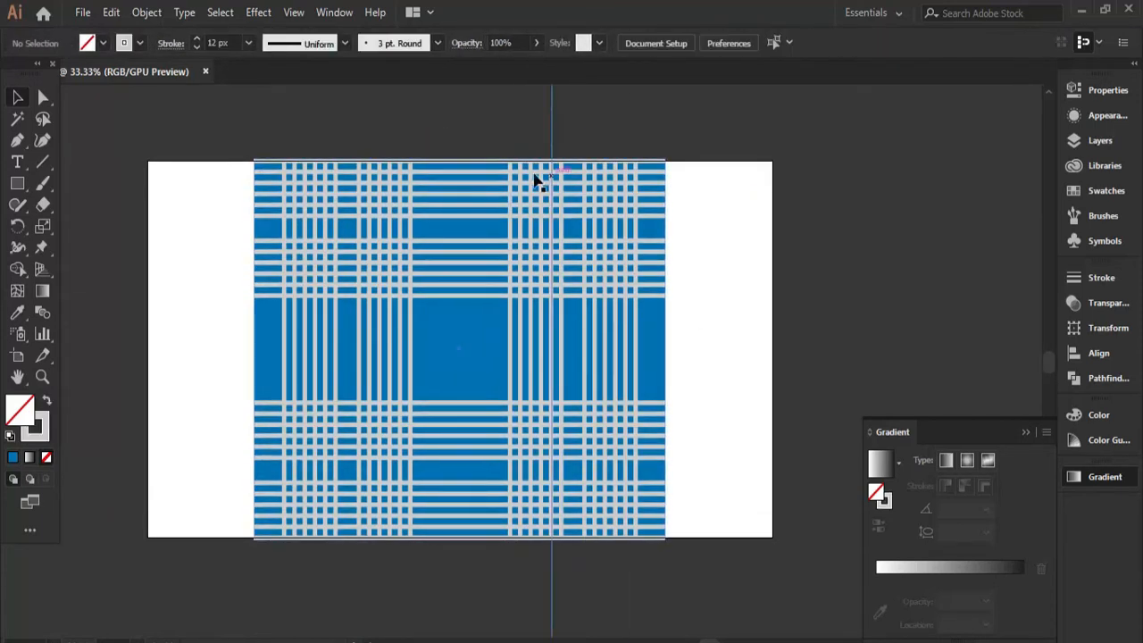
{"action": "left_click", "coordinate": [489, 269]}
{"action": "left_click", "coordinate": [726, 287]}
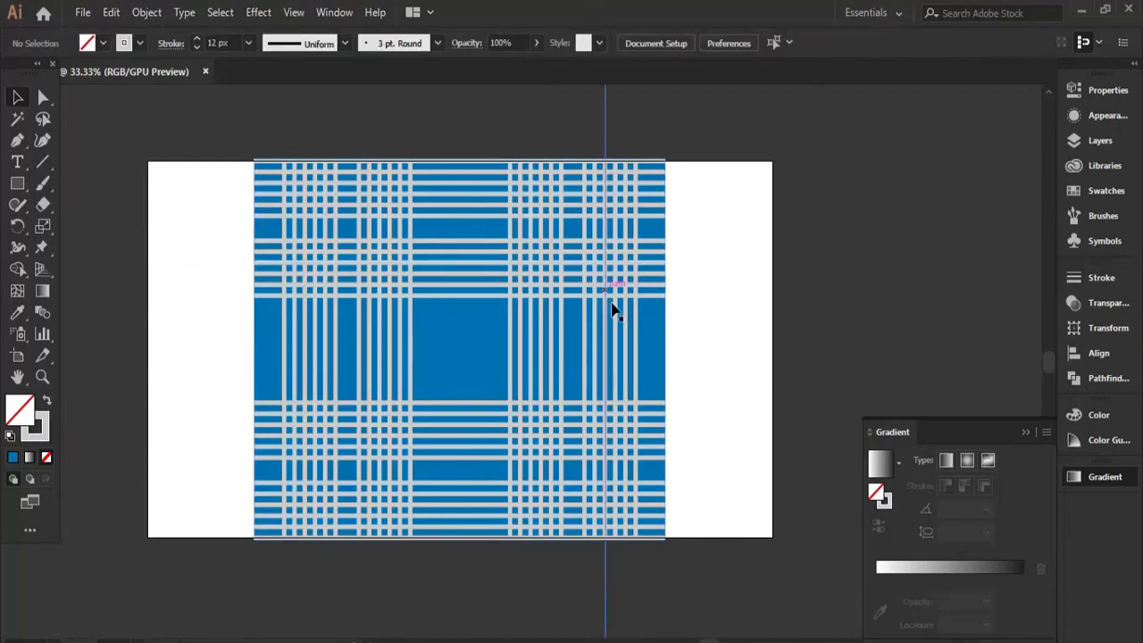
Draw a rectangle over the whole plaid and fill it with solid black without a stroke.
{"action": "key", "text": "m"}
{"action": "left_click_drag", "start_coordinate": [254, 159], "coordinate": [666, 538]}
{"action": "key", "text": "shift+x"}
{"action": "left_click", "coordinate": [102, 43]}
{"action": "left_click", "coordinate": [24, 125]}
{"action": "left_click", "coordinate": [258, 11]}
{"action": "mouse_move", "coordinate": [393, 311]}
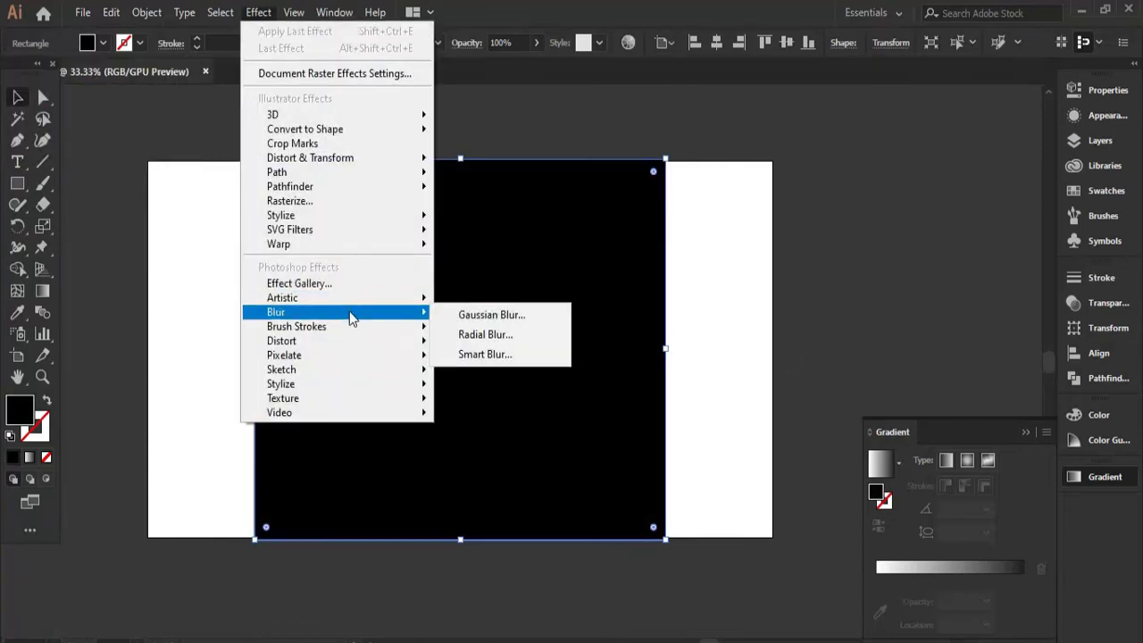
{"action": "left_click", "coordinate": [502, 319]}
{"action": "left_click_drag", "start_coordinate": [507, 312], "coordinate": [539, 312]}
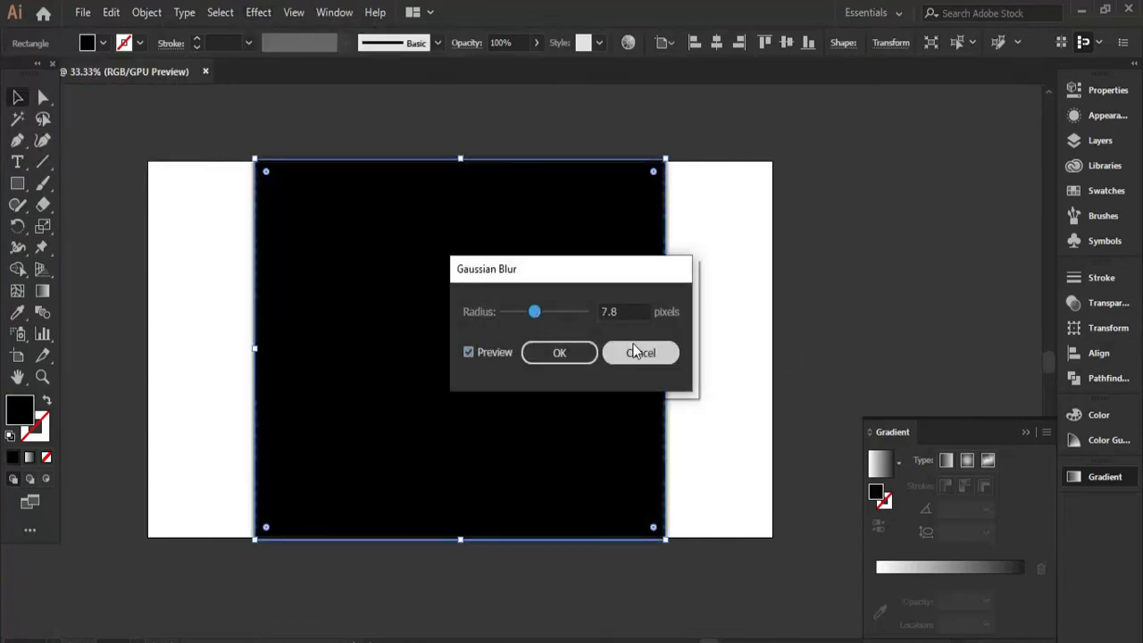
{"action": "left_click", "coordinate": [640, 353]}
Open the Effect Gallery for the black rectangle.
{"action": "left_click", "coordinate": [258, 12]}
{"action": "left_click", "coordinate": [357, 212]}
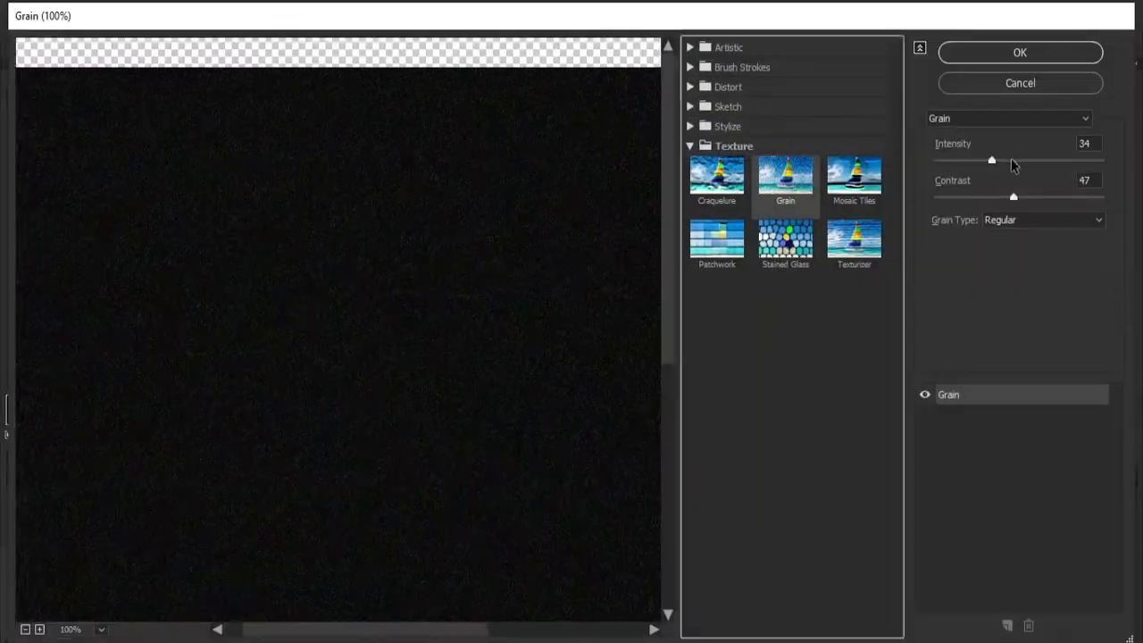
Try the Grain texture on the black rectangle with intensity 100, contrast 69 and different grain types, and reduce both values.
{"action": "left_click_drag", "start_coordinate": [991, 160], "coordinate": [1102, 160]}
{"action": "left_click_drag", "start_coordinate": [1014, 197], "coordinate": [1050, 196]}
{"action": "left_click", "coordinate": [1043, 219]}
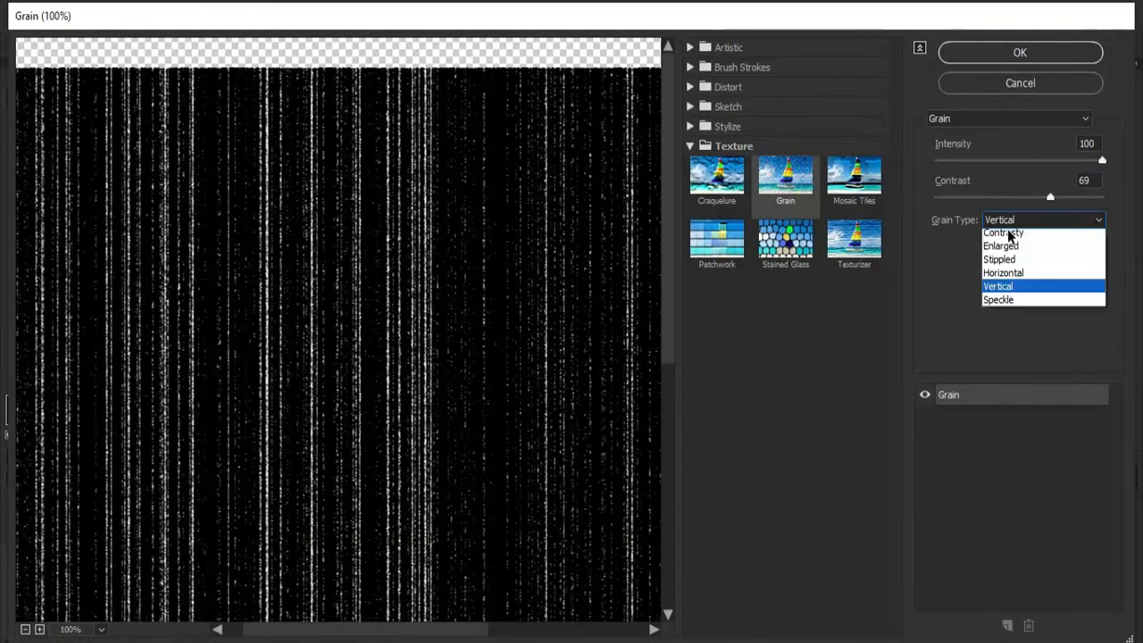
{"action": "left_click", "coordinate": [999, 357]}
{"action": "left_click", "coordinate": [1022, 223]}
{"action": "left_click", "coordinate": [998, 236]}
{"action": "left_click_drag", "start_coordinate": [1050, 197], "coordinate": [1029, 199]}
{"action": "left_click_drag", "start_coordinate": [1102, 161], "coordinate": [1054, 161]}
Apply the Diffuse Glow distortion to the black rectangle with graininess 9, glow amount 10 and clear amount 15.
{"action": "left_click", "coordinate": [691, 127]}
{"action": "left_click", "coordinate": [690, 107]}
{"action": "left_click", "coordinate": [691, 88]}
{"action": "left_click", "coordinate": [717, 117]}
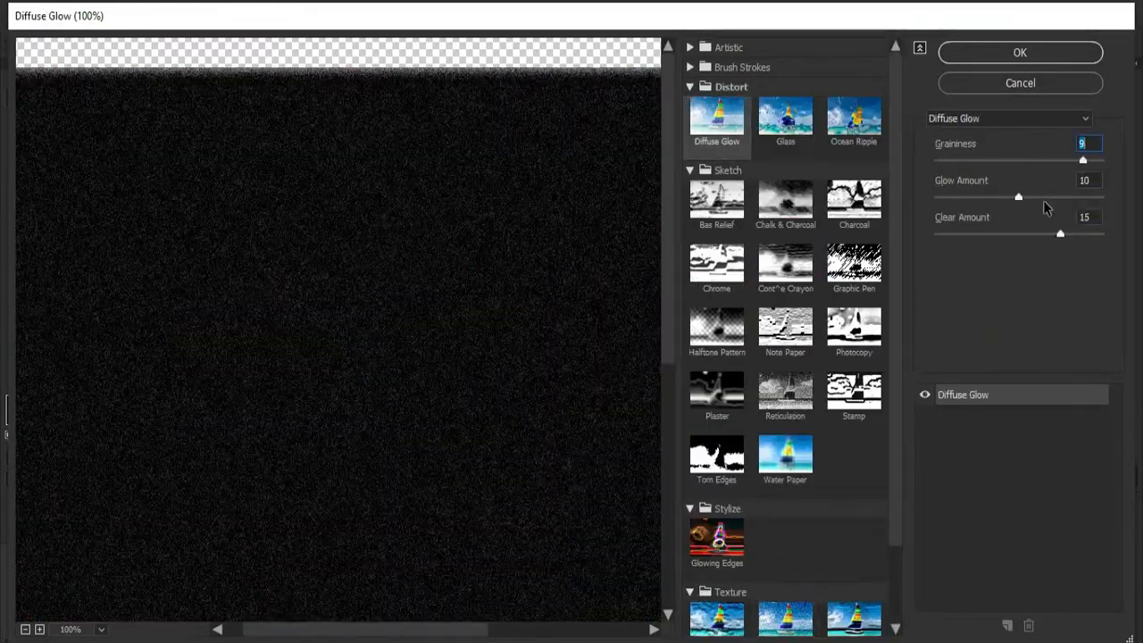
{"action": "key", "text": "Return"}
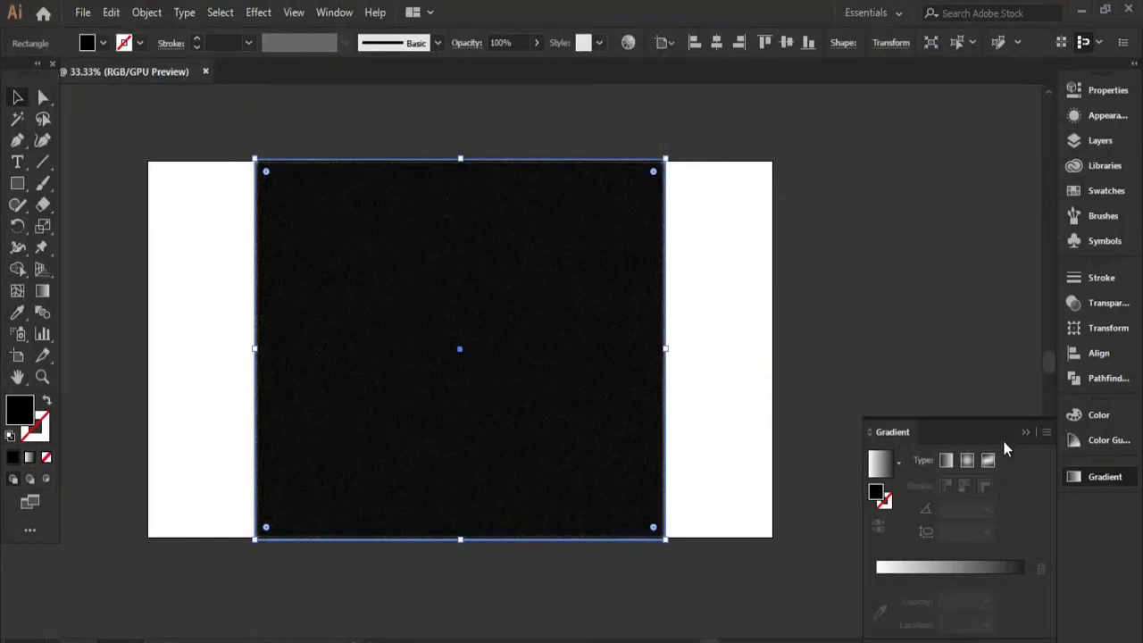
Try the Overlay and Color Dodge blending modes on the grainy black rectangle.
{"action": "left_click", "coordinate": [1090, 117]}
{"action": "left_click", "coordinate": [1108, 302]}
{"action": "left_click", "coordinate": [905, 297]}
{"action": "left_click", "coordinate": [910, 503]}
{"action": "left_click", "coordinate": [921, 471]}
{"action": "left_click", "coordinate": [913, 296]}
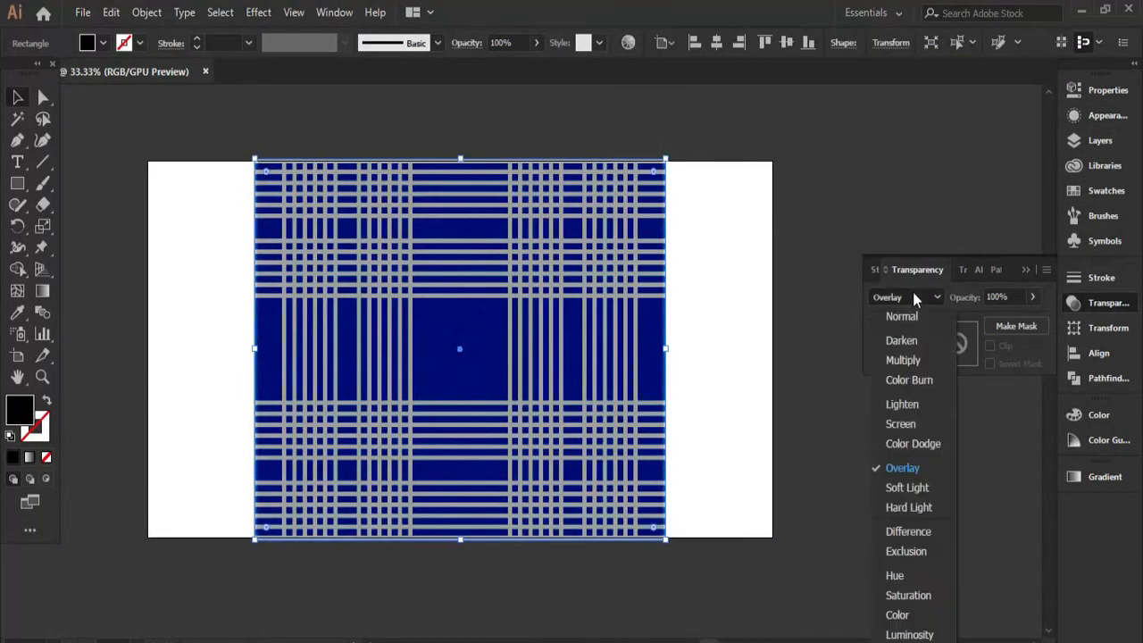
{"action": "left_click", "coordinate": [914, 445]}
{"action": "scroll", "coordinate": [560, 382], "scroll_direction": "up", "scroll_amount": 3}
{"action": "scroll", "coordinate": [525, 397], "scroll_direction": "down", "scroll_amount": 3}
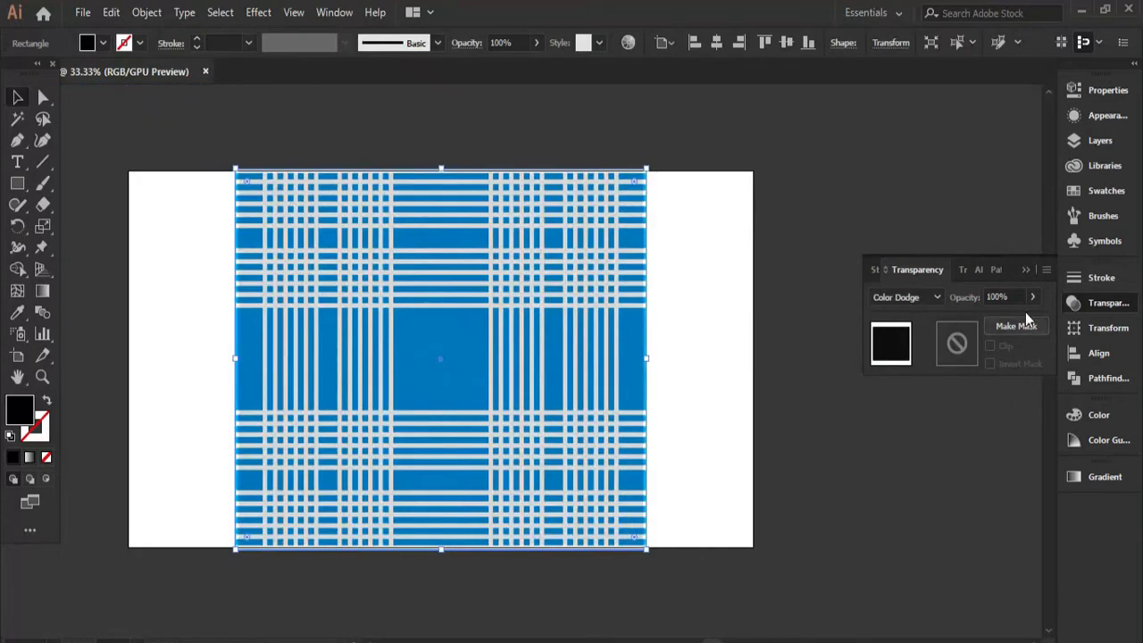
Try the Lighten and Hard Light blending modes on the grainy black rectangle.
{"action": "left_click", "coordinate": [891, 300]}
{"action": "left_click", "coordinate": [926, 429]}
{"action": "left_click", "coordinate": [905, 297]}
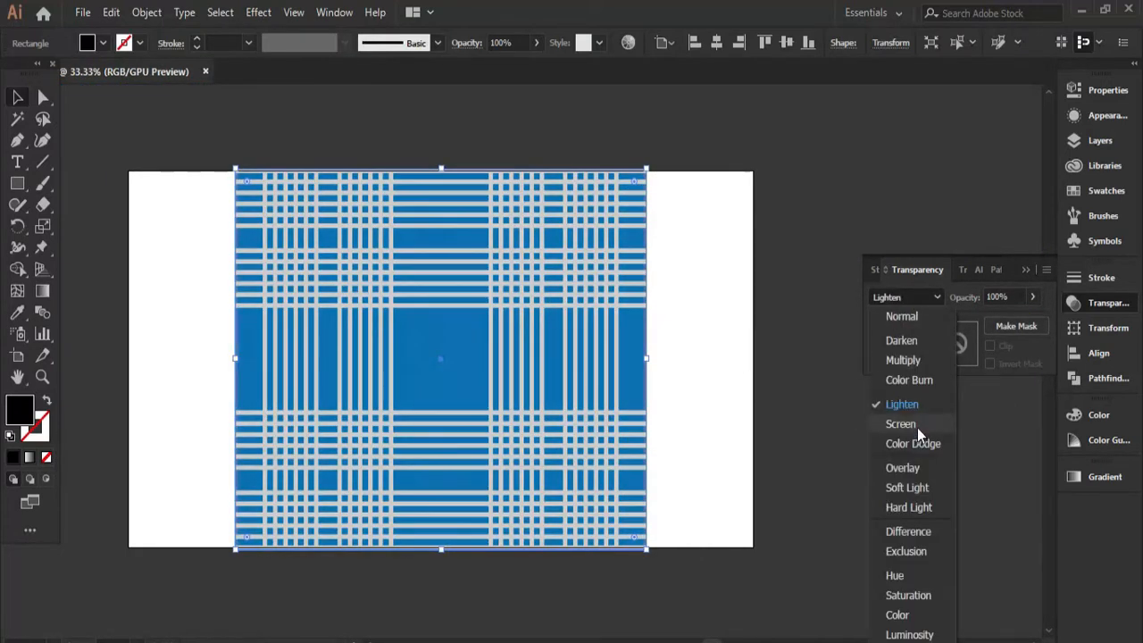
{"action": "left_click", "coordinate": [944, 465]}
{"action": "left_click", "coordinate": [900, 299]}
{"action": "left_click", "coordinate": [928, 508]}
{"action": "left_click", "coordinate": [906, 296]}
Set the black rectangle's opacity to 34% and its blending mode to Screen.
{"action": "left_click", "coordinate": [1032, 298]}
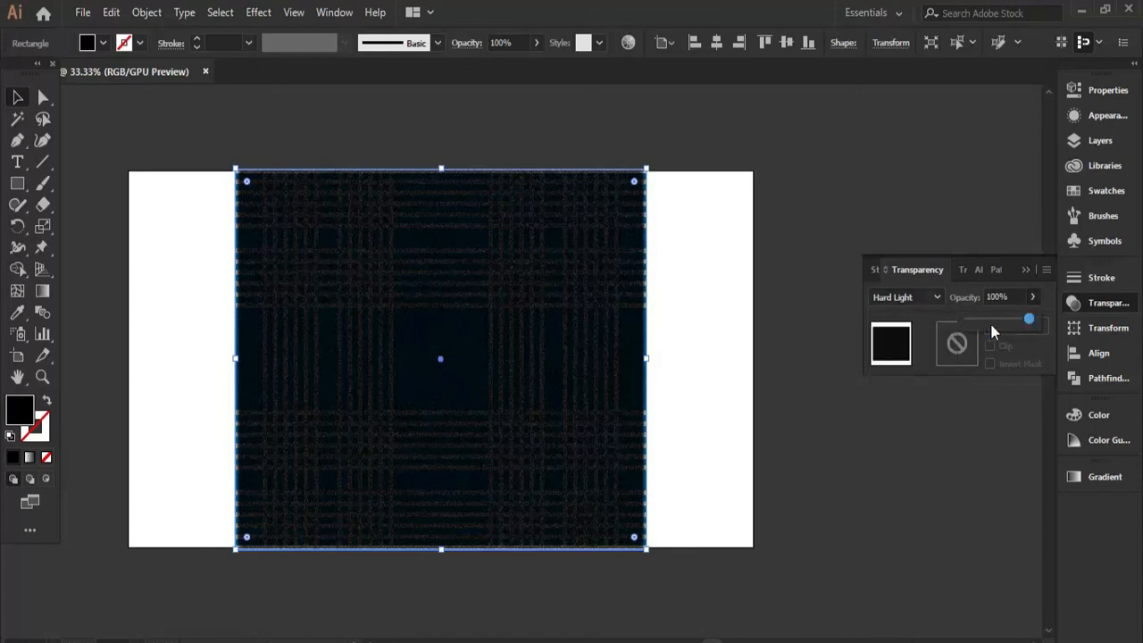
{"action": "left_click", "coordinate": [990, 321]}
{"action": "left_click", "coordinate": [911, 298]}
{"action": "left_click", "coordinate": [909, 423]}
{"action": "left_click", "coordinate": [916, 301]}
{"action": "left_click", "coordinate": [915, 424]}
{"action": "left_click", "coordinate": [1033, 298]}
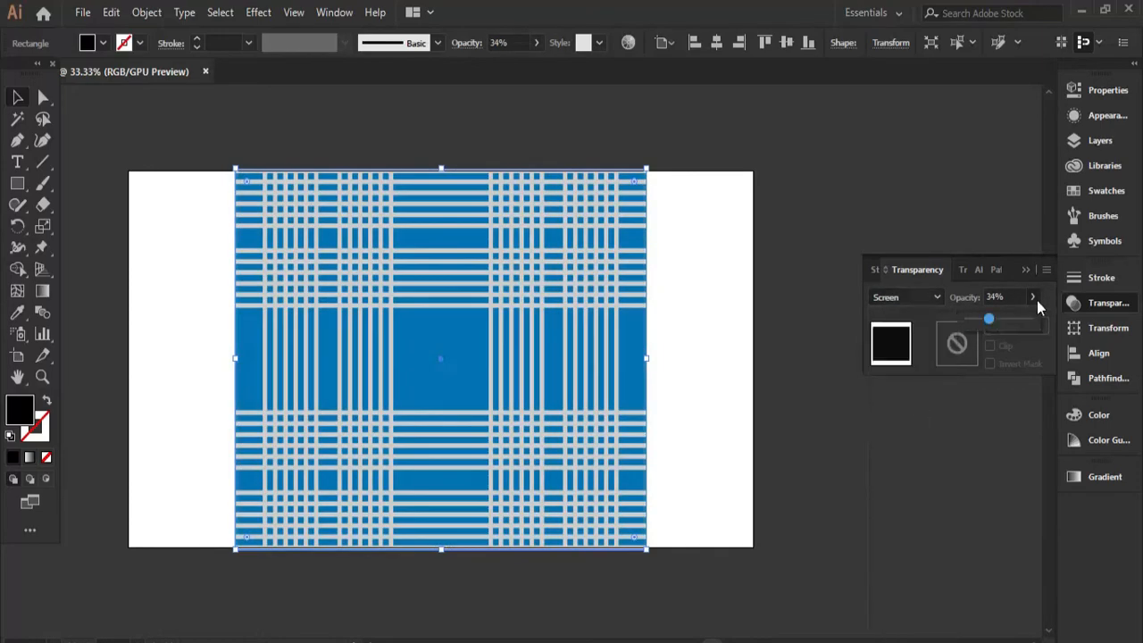
{"action": "left_click", "coordinate": [724, 320]}
{"action": "scroll", "coordinate": [567, 429], "scroll_direction": "up", "scroll_amount": 4}
{"action": "scroll", "coordinate": [572, 424], "scroll_direction": "down", "scroll_amount": 3}
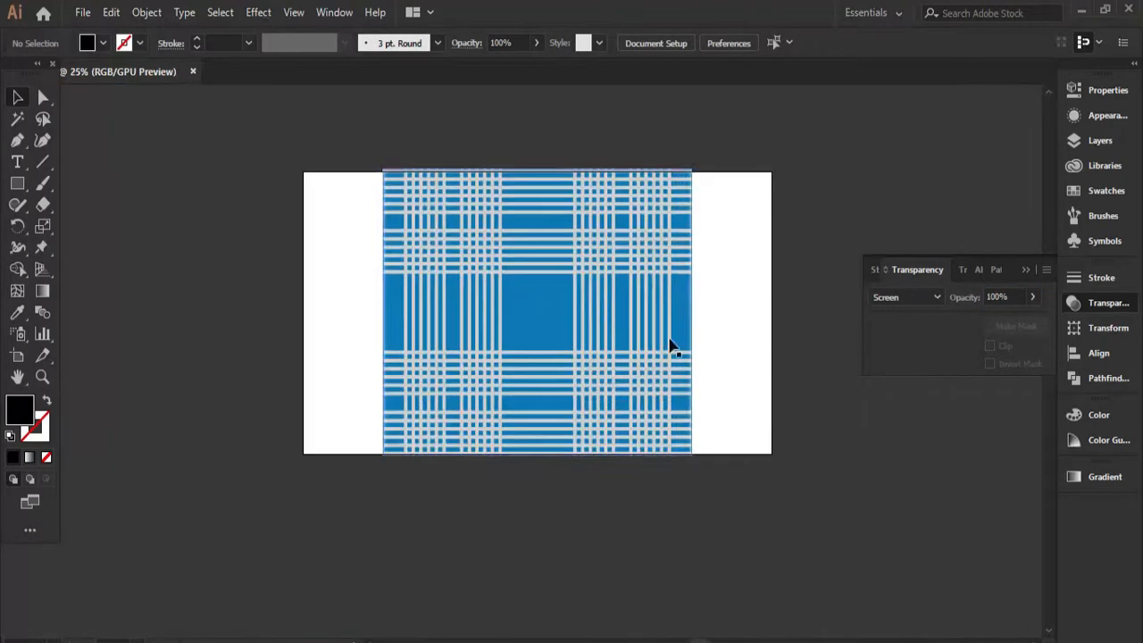
Lock the grainy overlay rectangle on top of the plaid.
{"action": "scroll", "coordinate": [672, 342], "scroll_direction": "up", "scroll_amount": 1}
{"action": "double_click", "coordinate": [646, 320]}
{"action": "double_click", "coordinate": [725, 282]}
{"action": "left_click", "coordinate": [515, 319]}
{"action": "key", "text": "ctrl+2"}
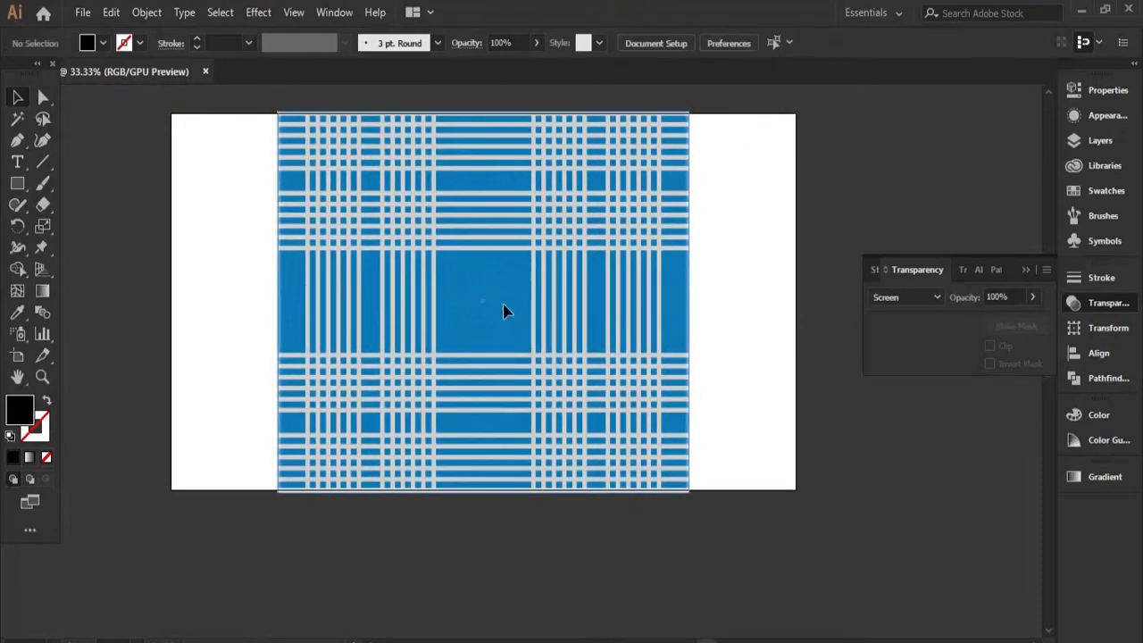
Isolate the clip group and apply the Glass distortion to all its stripes with distortion 3, smoothness 3 and Frosted texture.
{"action": "double_click", "coordinate": [504, 308]}
{"action": "double_click", "coordinate": [729, 305]}
{"action": "double_click", "coordinate": [585, 294]}
{"action": "left_click", "coordinate": [586, 299]}
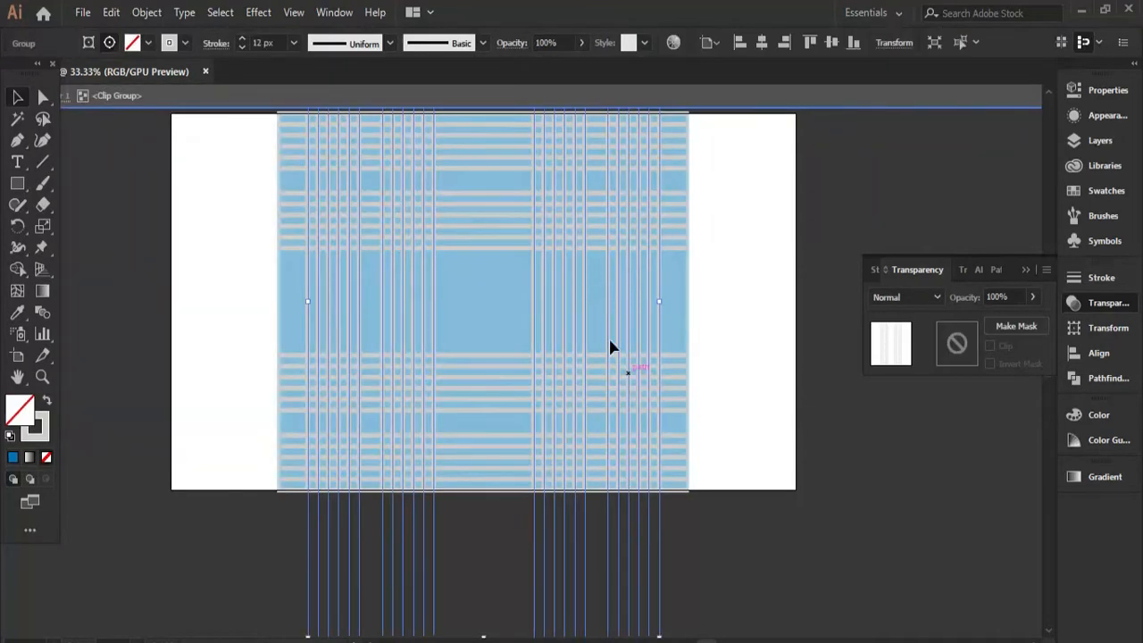
{"action": "left_click", "coordinate": [265, 14]}
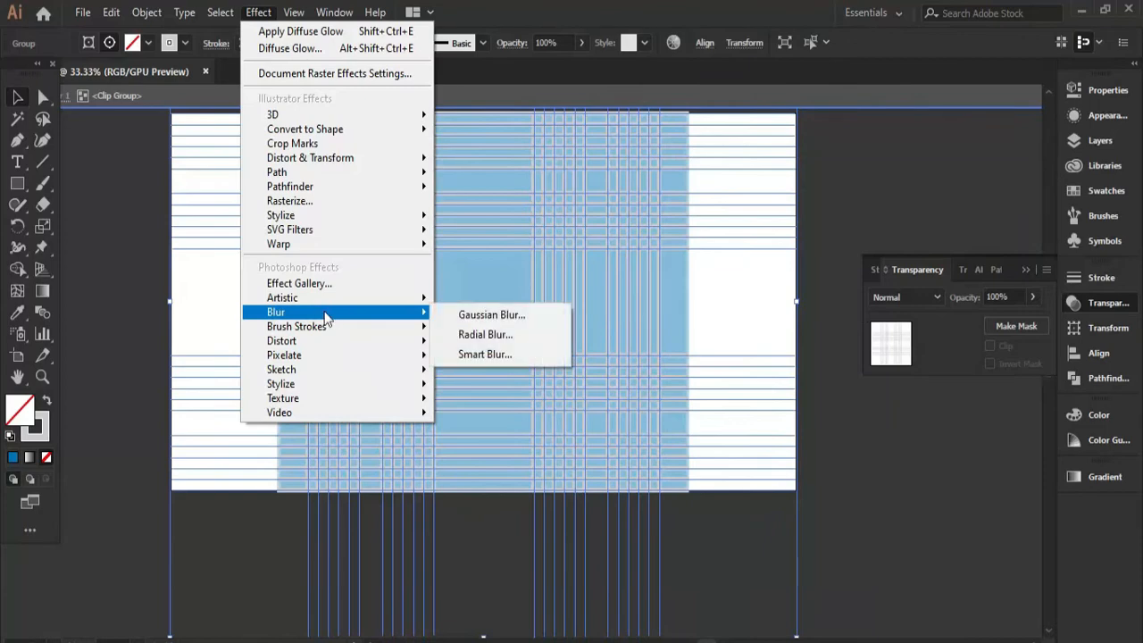
{"action": "left_click", "coordinate": [376, 284]}
{"action": "left_click", "coordinate": [786, 120]}
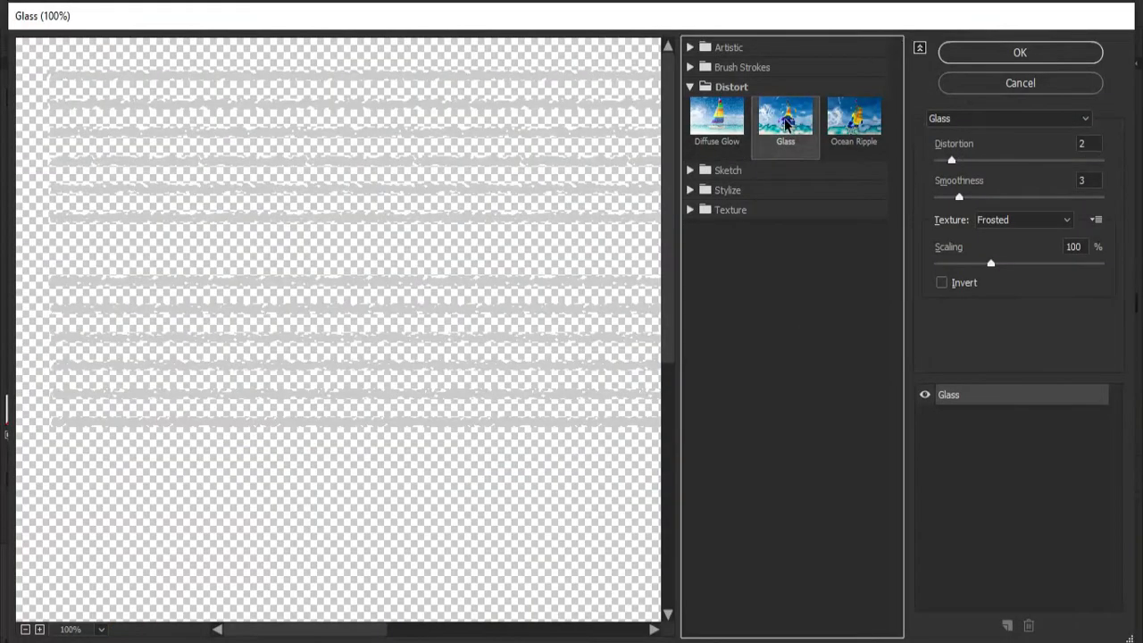
{"action": "left_click", "coordinate": [963, 195]}
{"action": "left_click", "coordinate": [1021, 59]}
{"action": "double_click", "coordinate": [849, 376]}
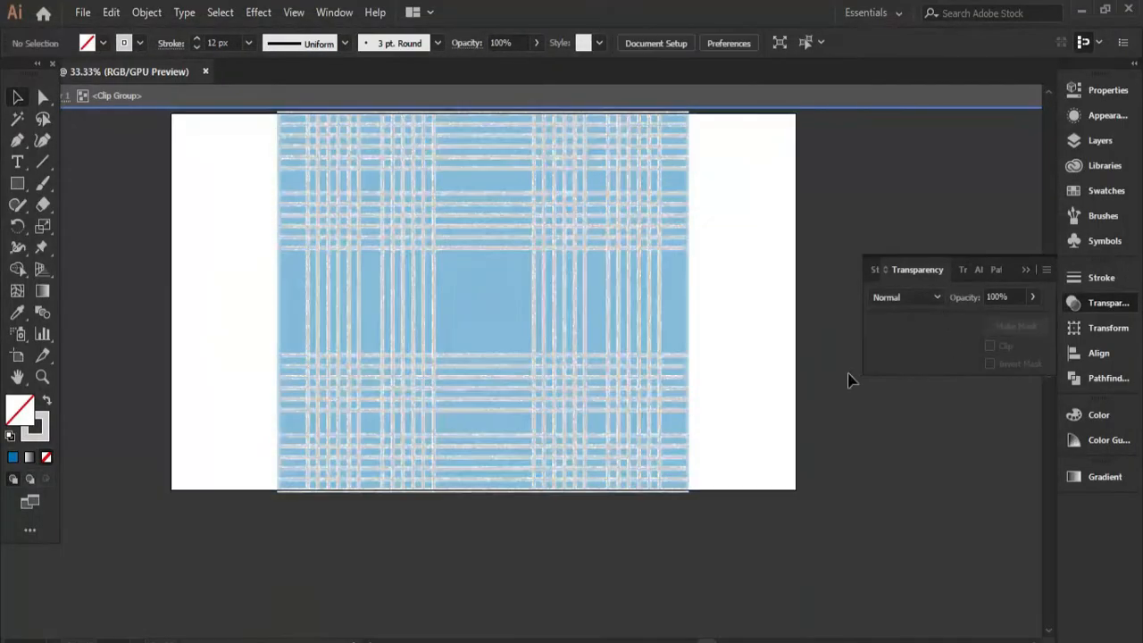
{"action": "scroll", "coordinate": [596, 324], "scroll_direction": "up", "scroll_amount": 3}
{"action": "scroll", "coordinate": [656, 271], "scroll_direction": "down", "scroll_amount": 3}
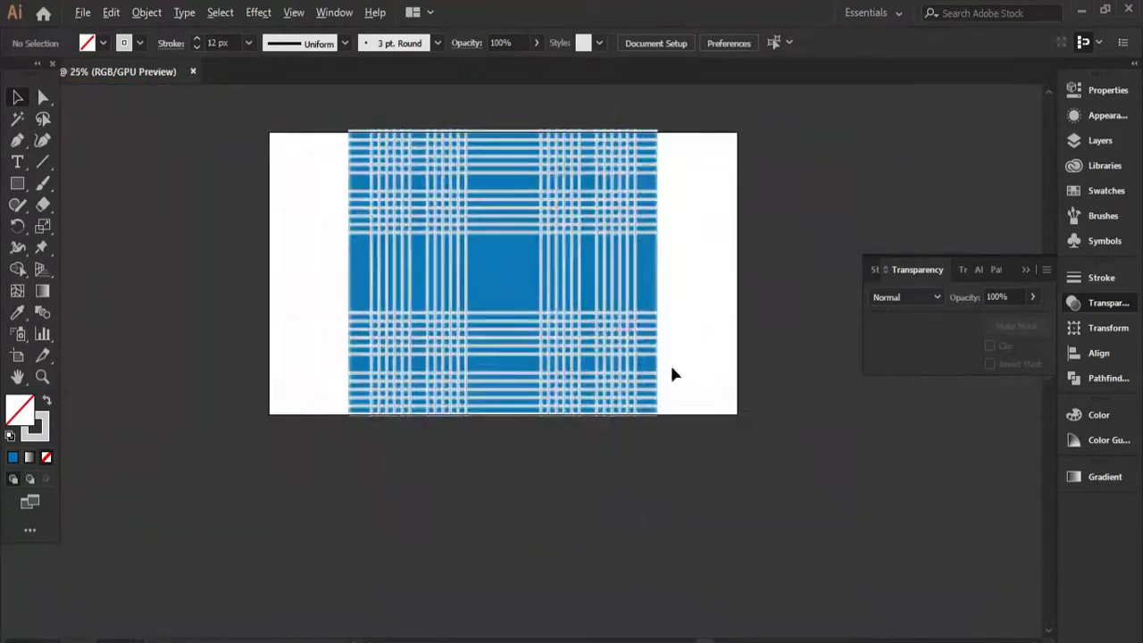
Try the Diffuse Glow distortion on the blue background and stripes, and combine them into one group.
{"action": "key", "text": "ctrl+a"}
{"action": "left_click", "coordinate": [258, 13]}
{"action": "left_click", "coordinate": [329, 284]}
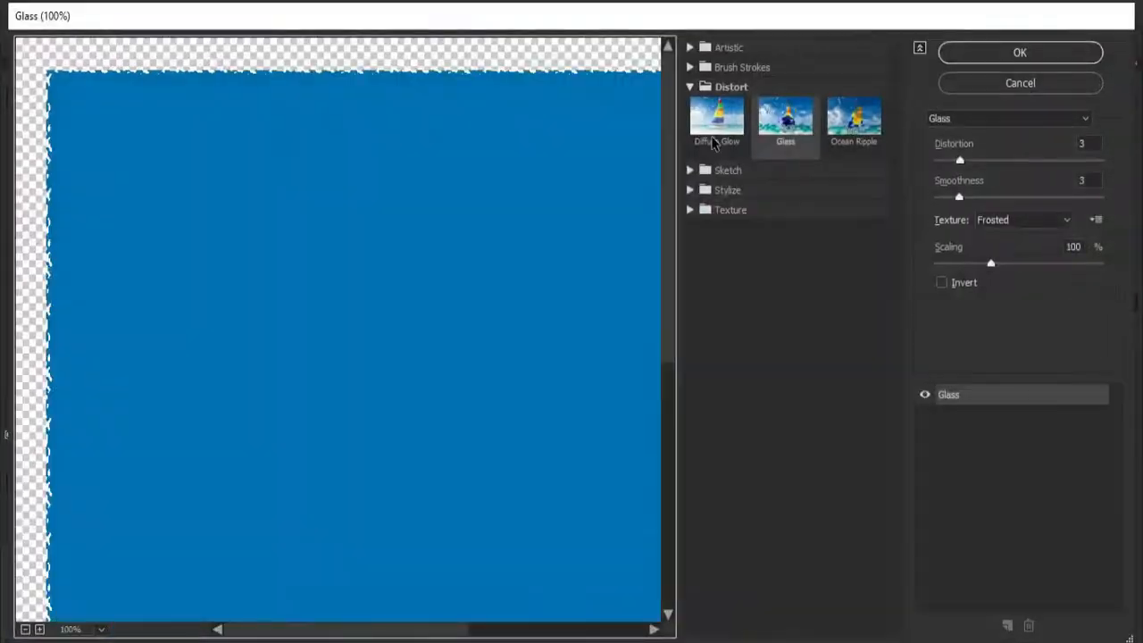
{"action": "left_click", "coordinate": [715, 138]}
{"action": "left_click", "coordinate": [1021, 54]}
{"action": "right_click", "coordinate": [461, 253]}
{"action": "left_click", "coordinate": [509, 363]}
Open the effect gallery for the plaid group and try the Ocean Ripple, Sprayed Strokes and Crosshatch effects.
{"action": "left_click", "coordinate": [258, 13]}
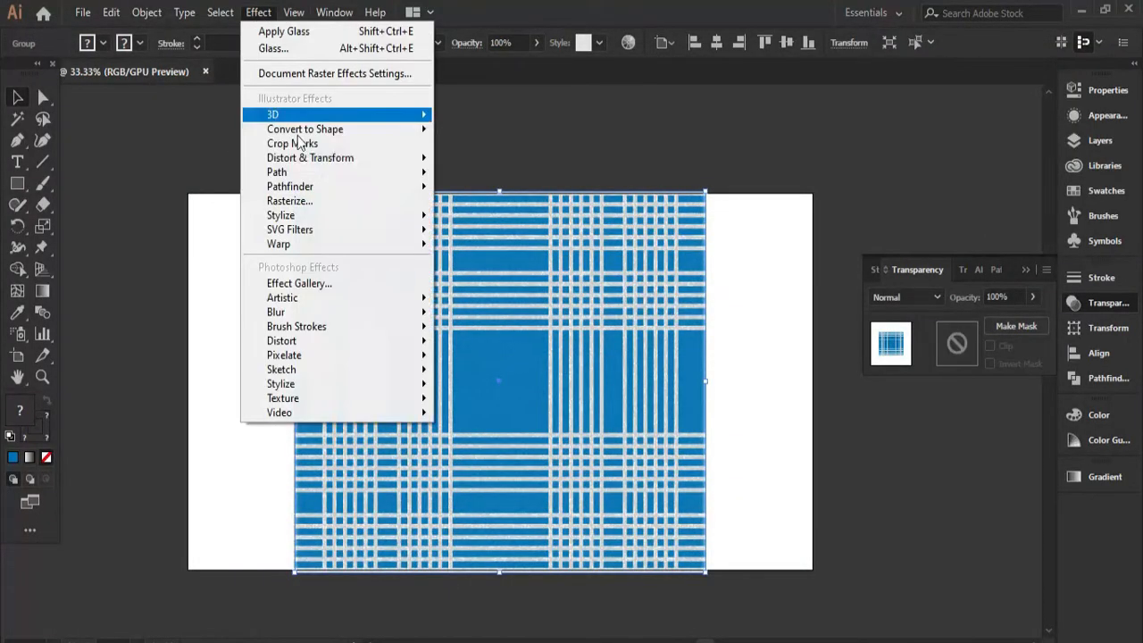
{"action": "left_click", "coordinate": [299, 283]}
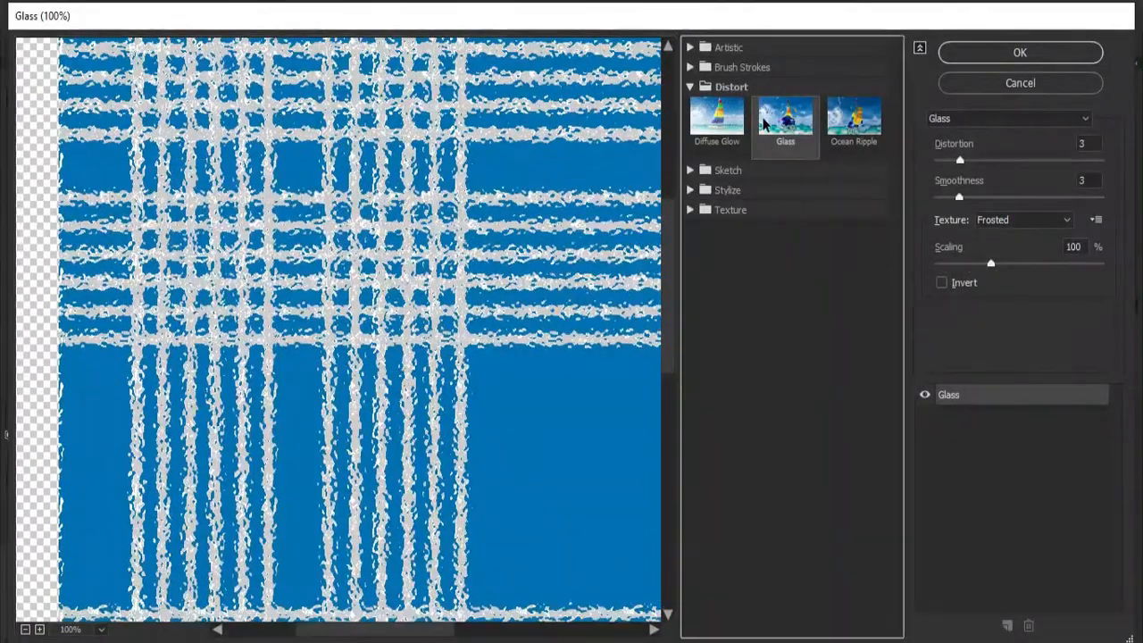
{"action": "left_click", "coordinate": [834, 134]}
{"action": "left_click", "coordinate": [725, 170]}
{"action": "left_click", "coordinate": [741, 67]}
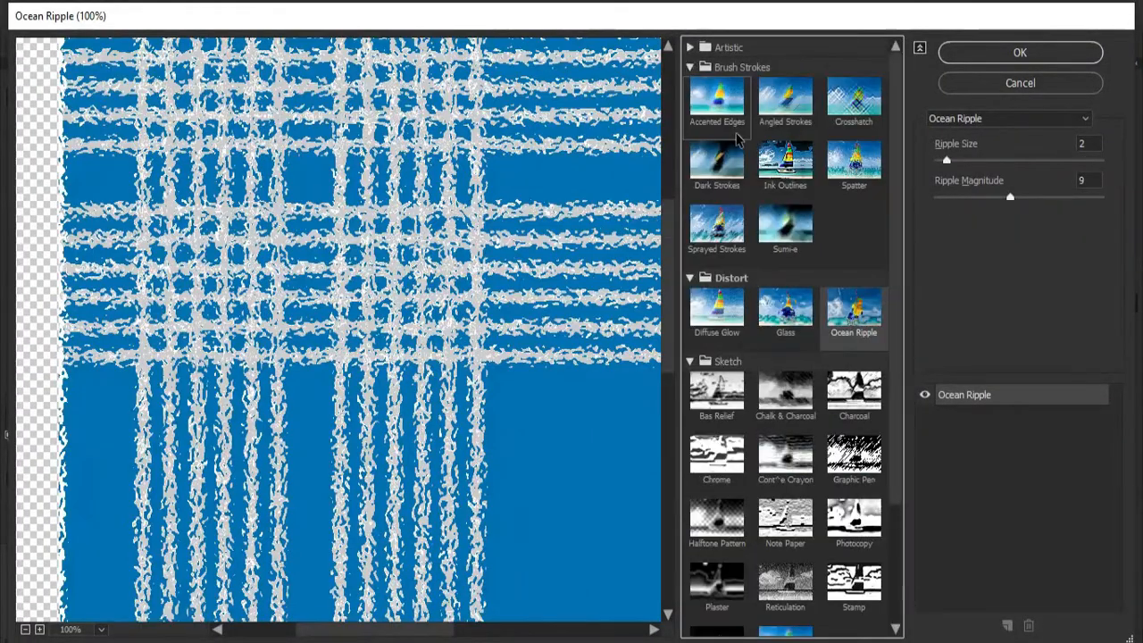
{"action": "left_click", "coordinate": [716, 228]}
{"action": "left_click", "coordinate": [853, 99]}
Try the Diffuse Glow distortion on the plaid with reduced graininess, glow amount and clear amount.
{"action": "left_click", "coordinate": [731, 319]}
{"action": "left_click_drag", "start_coordinate": [1086, 161], "coordinate": [962, 161]}
{"action": "left_click_drag", "start_coordinate": [1052, 197], "coordinate": [935, 198]}
{"action": "left_click_drag", "start_coordinate": [1069, 234], "coordinate": [960, 234]}
{"action": "left_click", "coordinate": [727, 320]}
{"action": "left_click", "coordinate": [1004, 121]}
Apply the artistic Film Grain effect to the plaid group with grain 3, highlight area 1 and intensity 0.
{"action": "left_click", "coordinate": [689, 47]}
{"action": "left_click", "coordinate": [690, 47]}
{"action": "left_click", "coordinate": [714, 154]}
{"action": "left_click_drag", "start_coordinate": [968, 161], "coordinate": [1001, 161]}
{"action": "left_click", "coordinate": [937, 234]}
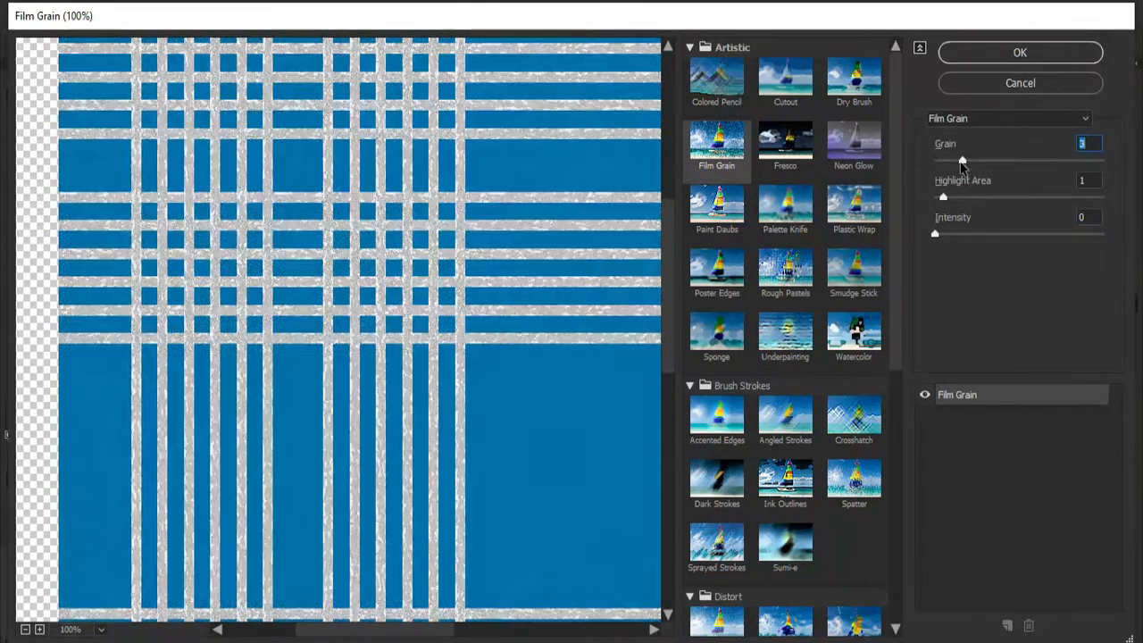
{"action": "left_click", "coordinate": [1018, 54]}
{"action": "scroll", "coordinate": [674, 340], "scroll_direction": "up", "scroll_amount": 2}
{"action": "scroll", "coordinate": [714, 349], "scroll_direction": "down", "scroll_amount": 3}
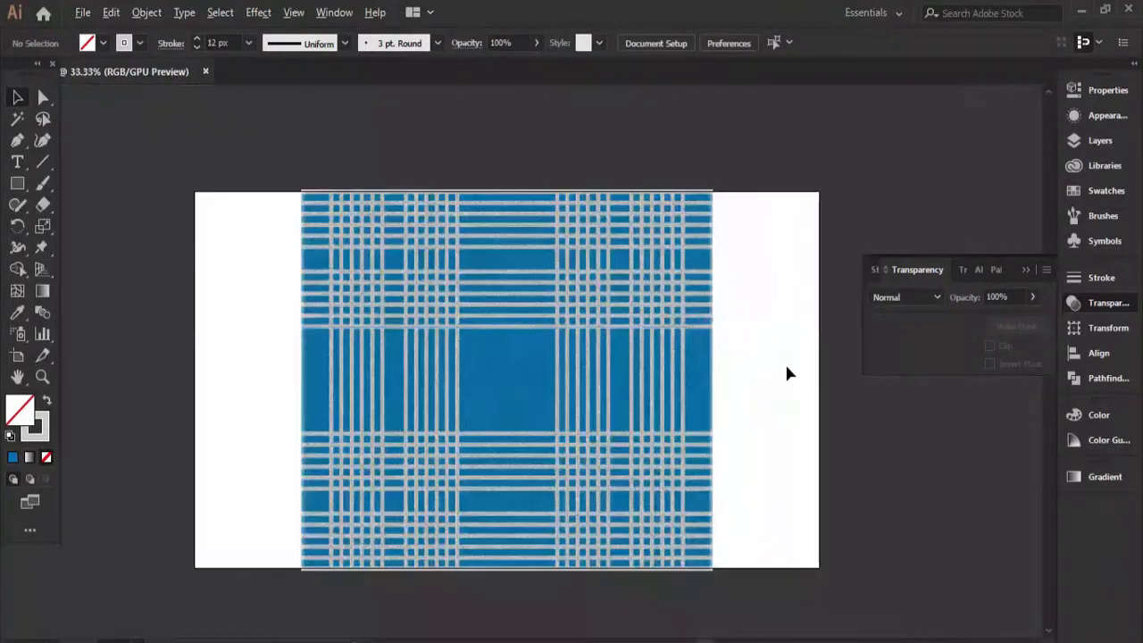
Isolate the clip group and apply Rough Pastels to all stripes with stroke length 6, stroke detail 4, Canvas texture and relief 20.
{"action": "scroll", "coordinate": [613, 295], "scroll_direction": "up", "scroll_amount": 2}
{"action": "double_click", "coordinate": [599, 283]}
{"action": "key", "text": "ctrl+a"}
{"action": "left_click", "coordinate": [258, 12]}
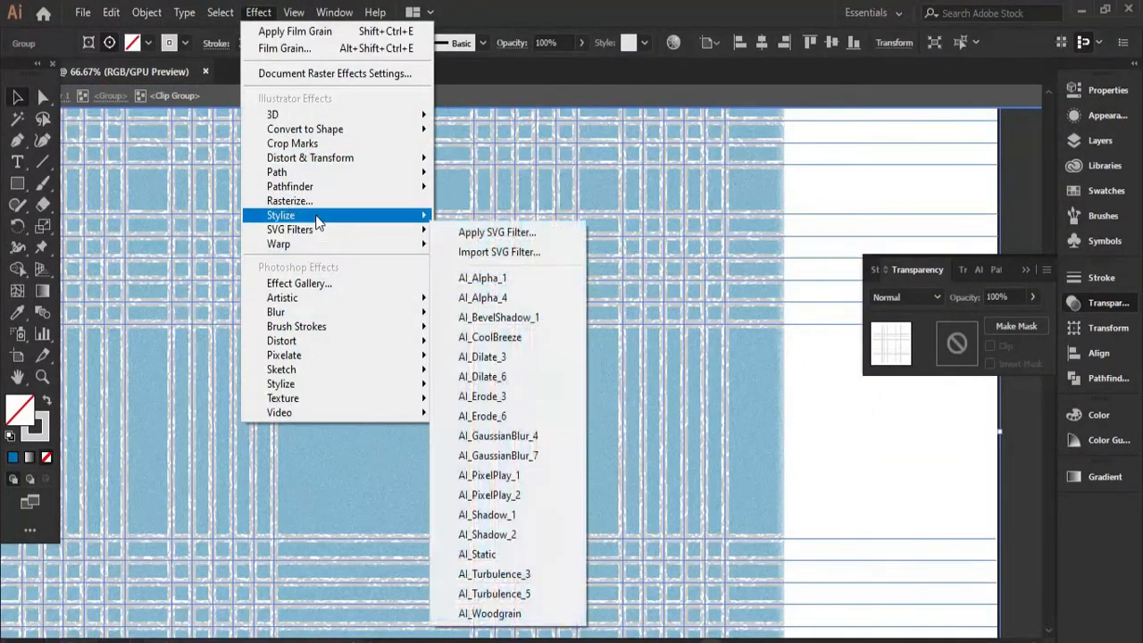
{"action": "left_click", "coordinate": [300, 283]}
{"action": "left_click", "coordinate": [786, 267]}
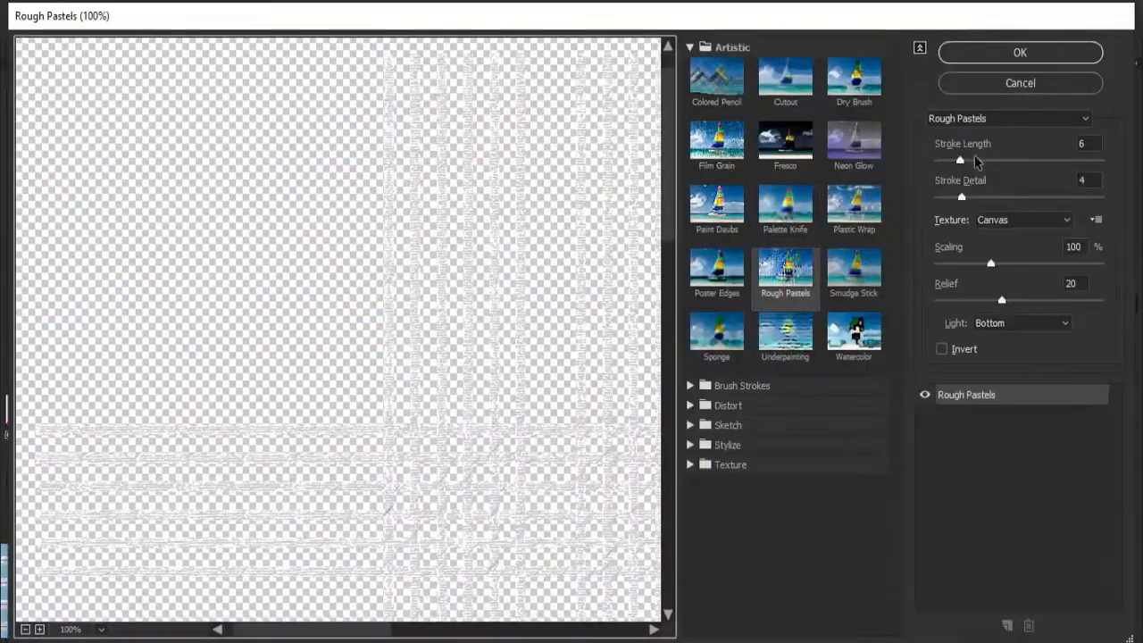
{"action": "key", "text": "Return"}
Try the Multiply, Color Burn and Lighten blending modes on the stripes.
{"action": "left_click", "coordinate": [934, 299]}
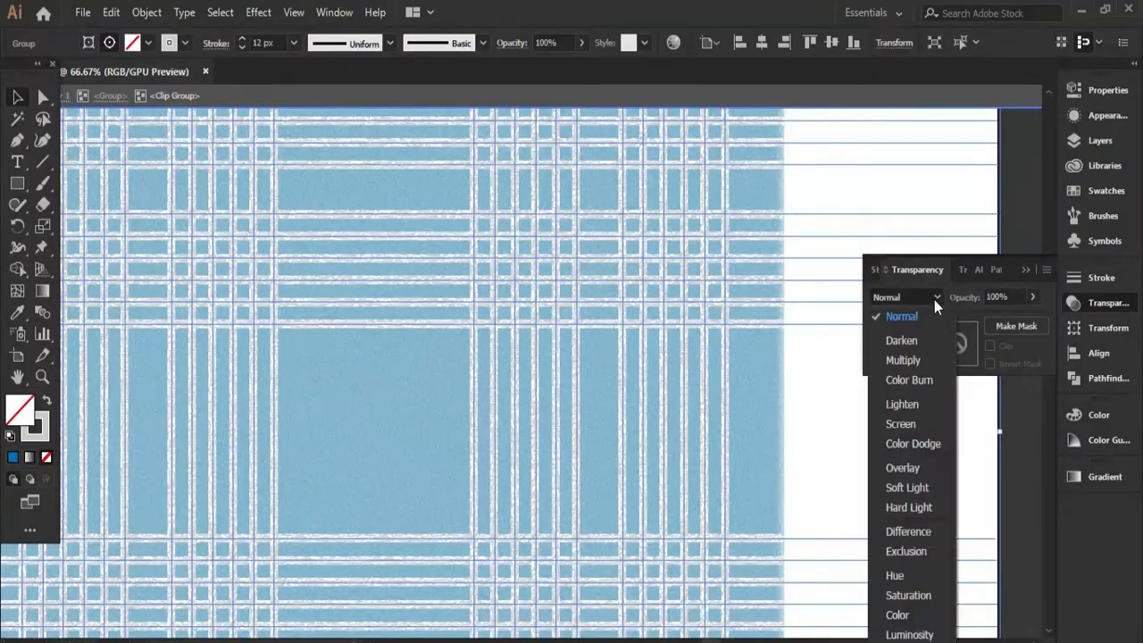
{"action": "left_click", "coordinate": [904, 360]}
{"action": "left_click", "coordinate": [893, 299]}
{"action": "left_click", "coordinate": [910, 381]}
{"action": "left_click", "coordinate": [921, 296]}
{"action": "left_click", "coordinate": [899, 392]}
{"action": "scroll", "coordinate": [899, 386], "scroll_direction": "up", "scroll_amount": 1}
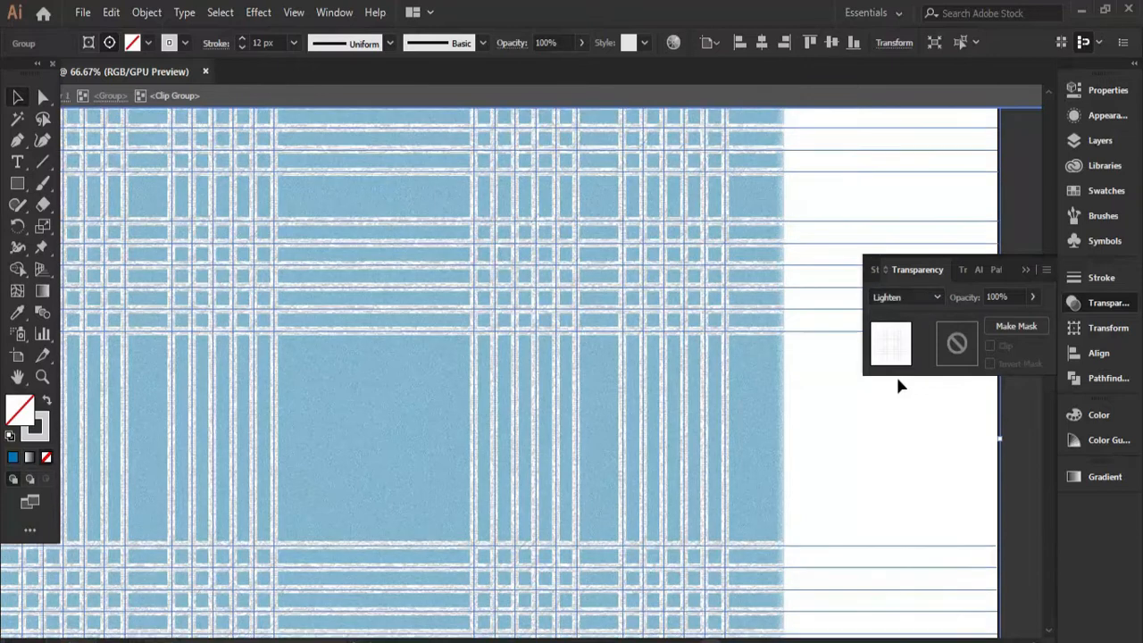
Compare several other blending modes on the stripes.
{"action": "left_click", "coordinate": [900, 298]}
{"action": "left_click", "coordinate": [900, 468]}
{"action": "left_click", "coordinate": [900, 298]}
{"action": "left_click", "coordinate": [906, 444]}
{"action": "left_click", "coordinate": [897, 297]}
{"action": "left_click", "coordinate": [915, 505]}
{"action": "left_click", "coordinate": [902, 297]}
{"action": "left_click", "coordinate": [919, 526]}
{"action": "left_click", "coordinate": [902, 297]}
{"action": "left_click", "coordinate": [918, 548]}
{"action": "left_click", "coordinate": [915, 298]}
{"action": "left_click", "coordinate": [875, 464]}
{"action": "left_click", "coordinate": [882, 298]}
{"action": "left_click", "coordinate": [889, 407]}
Set the stripes' blending mode to Screen with 65% opacity and leave isolation mode.
{"action": "left_click", "coordinate": [897, 298]}
{"action": "left_click", "coordinate": [893, 495]}
{"action": "mouse_move", "coordinate": [1001, 316]}
{"action": "left_mouse_down"}
{"action": "mouse_move", "coordinate": [976, 316]}
{"action": "mouse_move", "coordinate": [1012, 317]}
{"action": "left_mouse_up"}
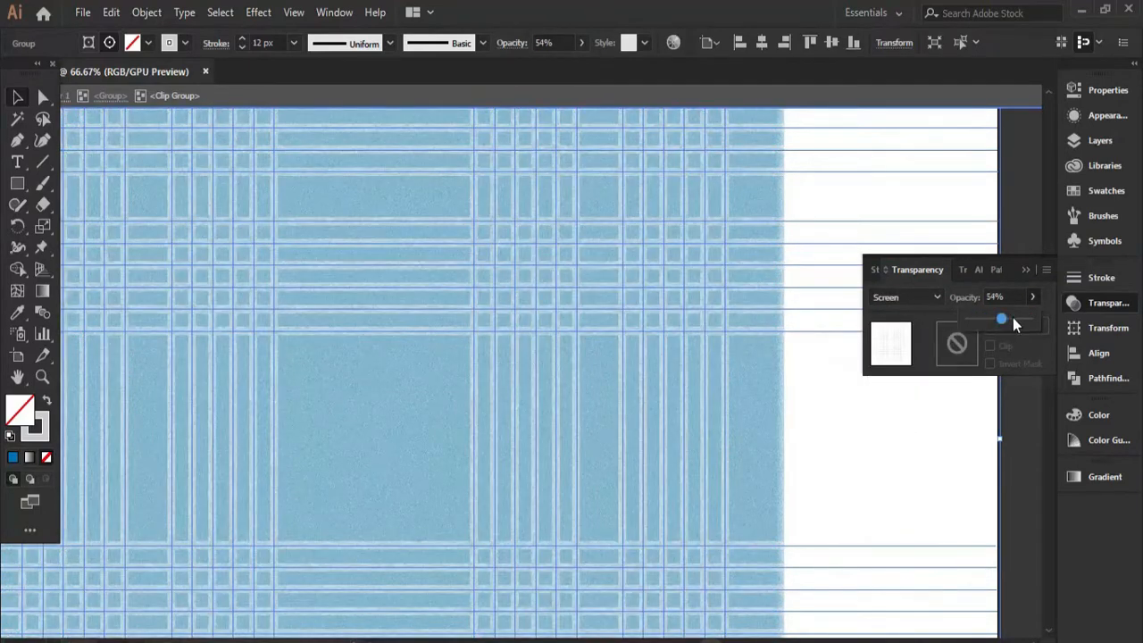
{"action": "left_click", "coordinate": [890, 286]}
{"action": "double_click", "coordinate": [889, 284]}
Select the finished plaid group and make a new pattern from it.
{"action": "scroll", "coordinate": [515, 408], "scroll_direction": "up", "scroll_amount": 2}
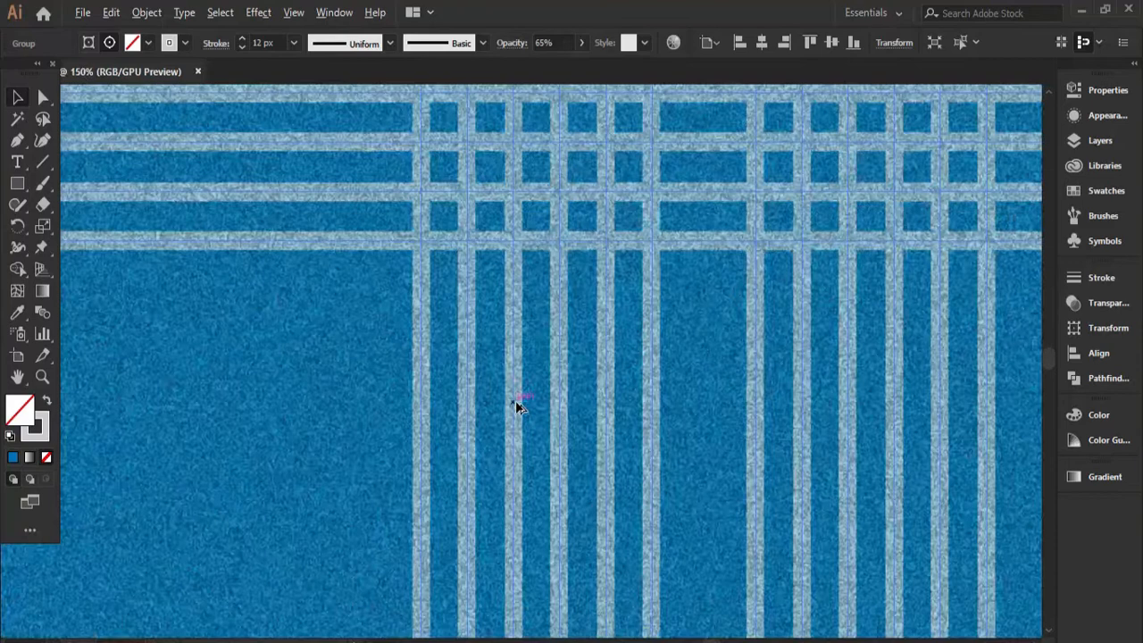
{"action": "scroll", "coordinate": [516, 408], "scroll_direction": "down", "scroll_amount": 4}
{"action": "left_click_drag", "start_coordinate": [658, 462], "coordinate": [774, 352]}
{"action": "scroll", "coordinate": [750, 377], "scroll_direction": "up", "scroll_amount": 1}
{"action": "scroll", "coordinate": [600, 431], "scroll_direction": "down", "scroll_amount": 1}
{"action": "left_click", "coordinate": [640, 518]}
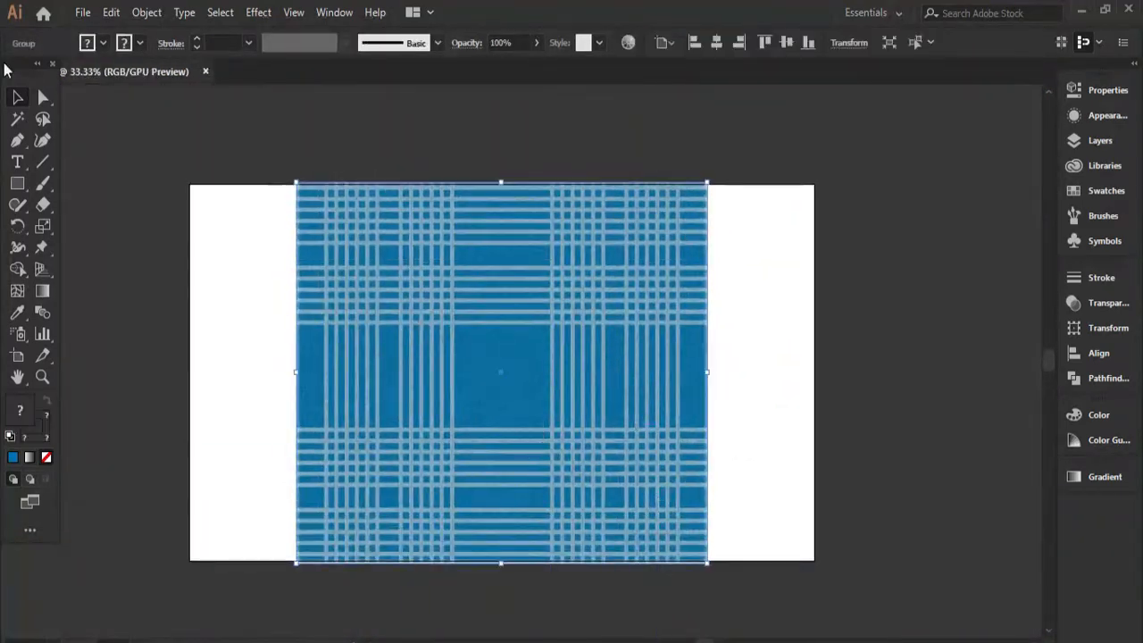
{"action": "left_click", "coordinate": [146, 12]}
{"action": "left_click", "coordinate": [528, 450]}
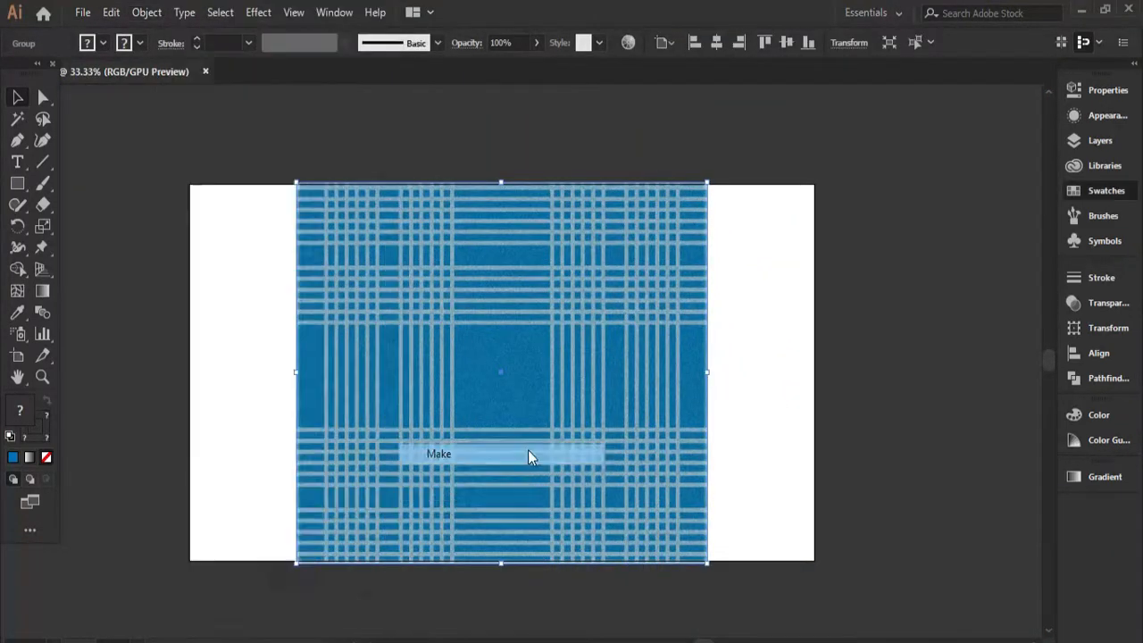
{"action": "left_click", "coordinate": [500, 373]}
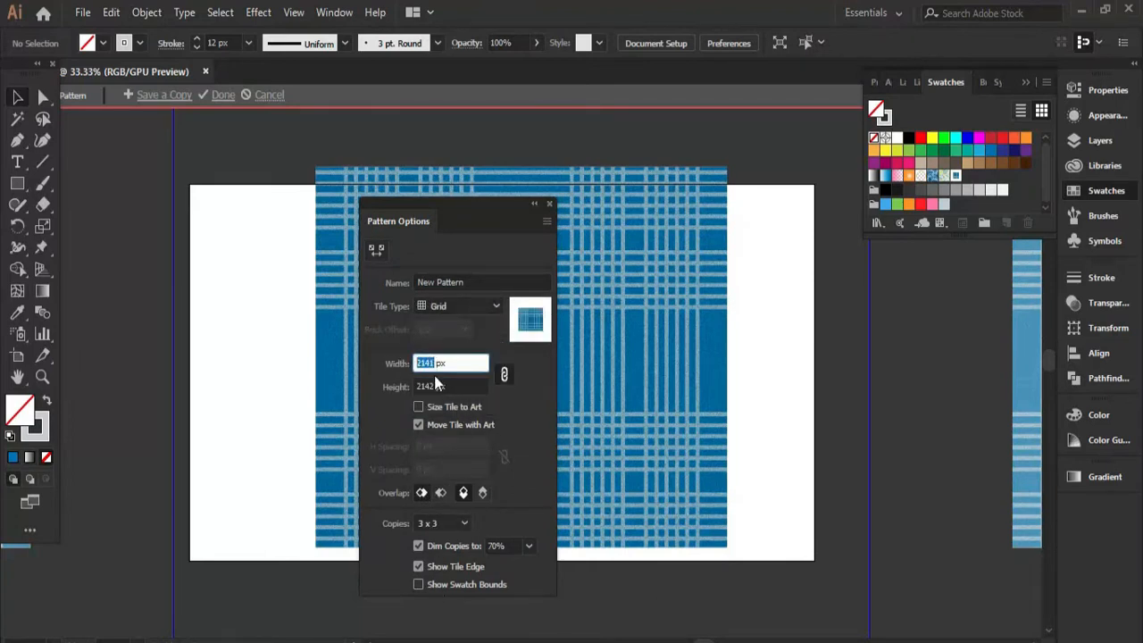
Unlink the pattern tile's proportions and set its width and height to 800 px each.
{"action": "key", "text": "Return"}
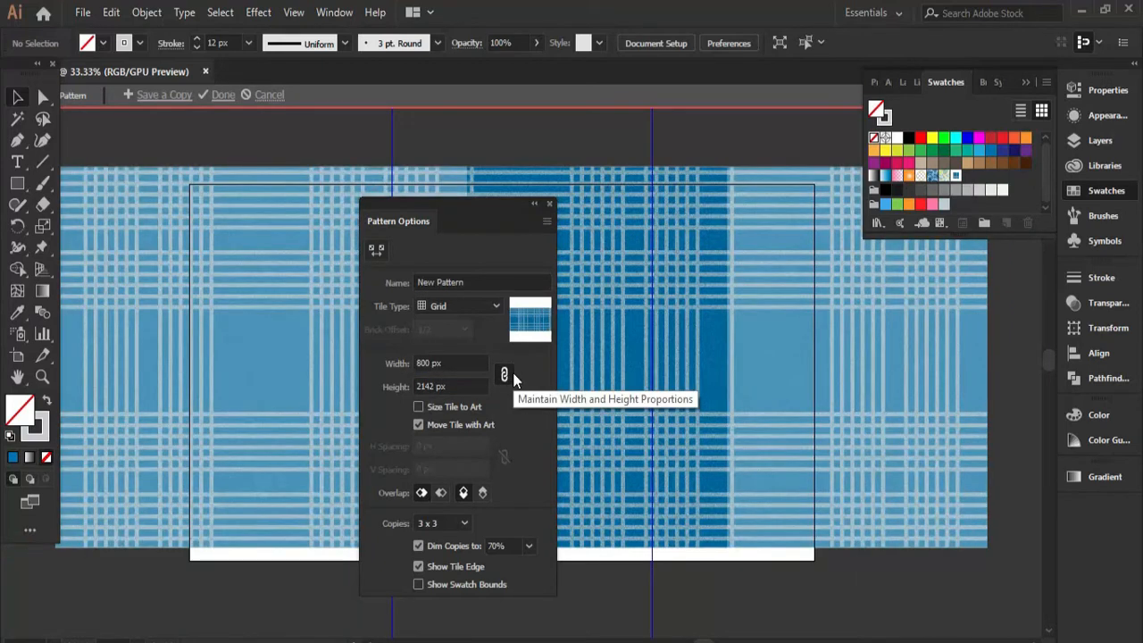
{"action": "left_click", "coordinate": [502, 374]}
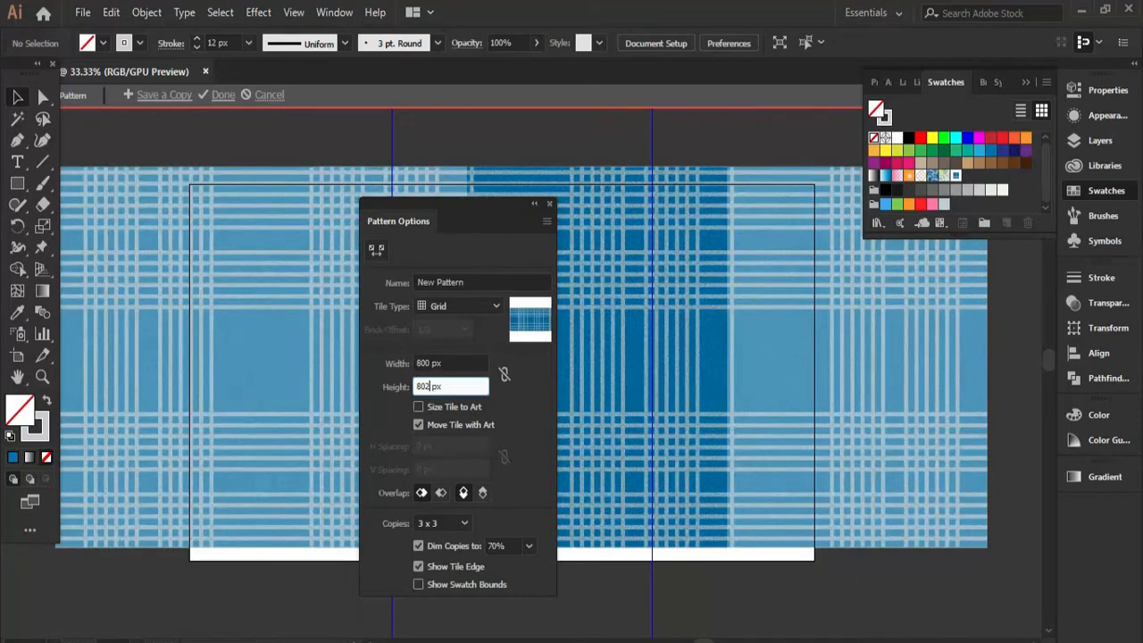
{"action": "key", "text": "Return"}
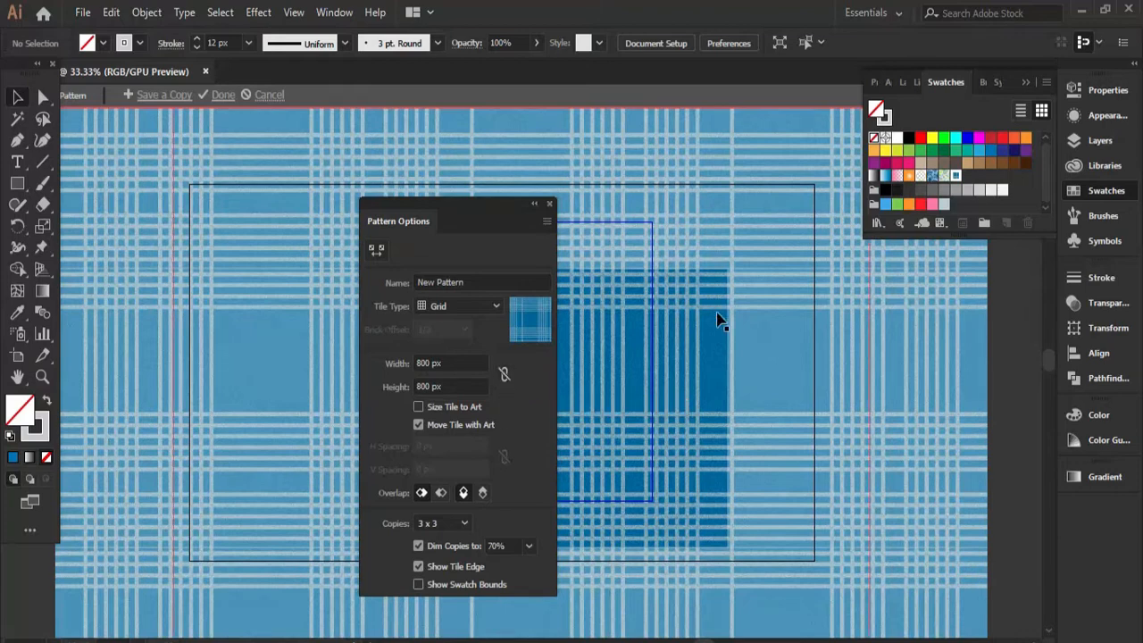
{"action": "left_click", "coordinate": [459, 409]}
{"action": "type", "text": "800"}
{"action": "key", "text": "Return"}
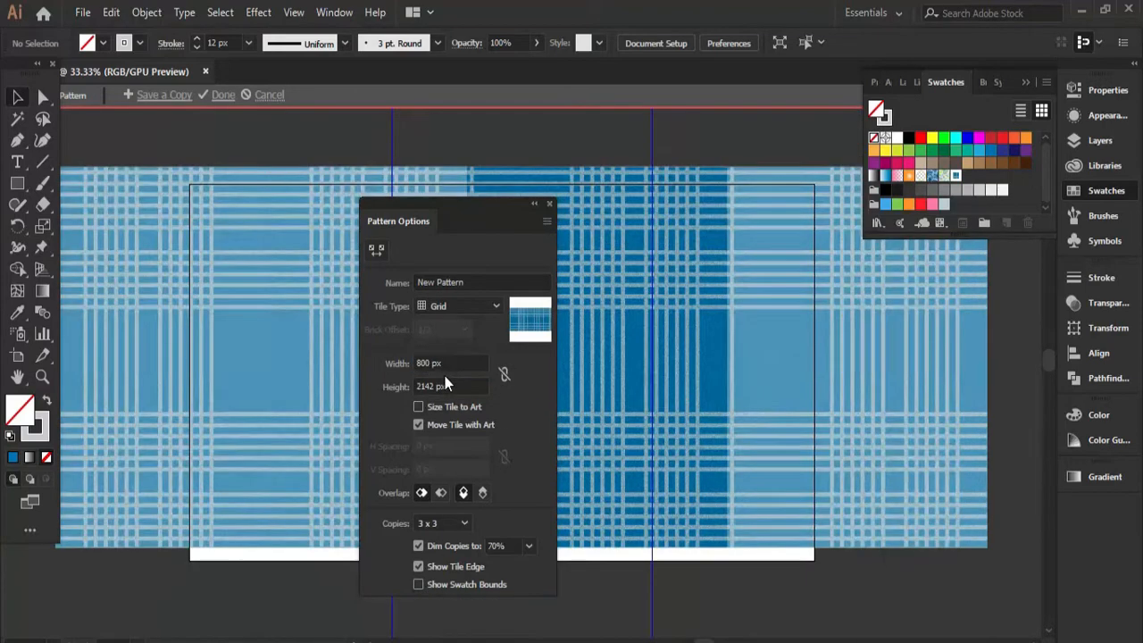
{"action": "key", "text": "Return"}
Shift the plaid artwork relative to the pattern tile and finish editing the pattern.
{"action": "left_click_drag", "start_coordinate": [457, 205], "coordinate": [261, 185]}
{"action": "left_click_drag", "start_coordinate": [580, 398], "coordinate": [512, 460]}
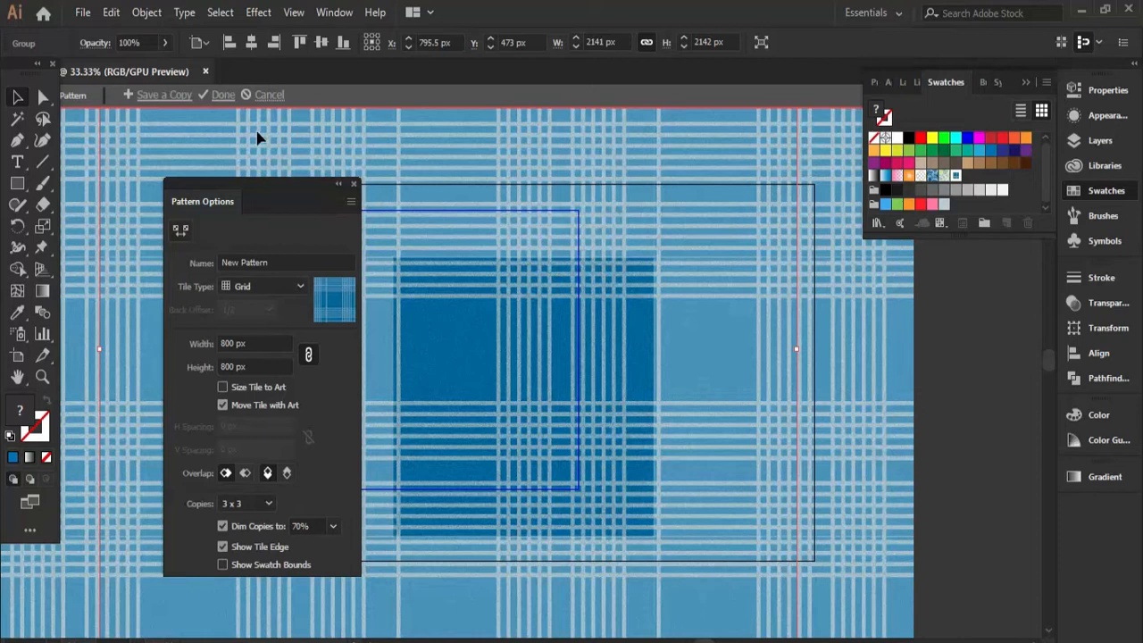
{"action": "left_click", "coordinate": [216, 98]}
Delete the original plaid group and the black rectangle from the artboard.
{"action": "left_click", "coordinate": [425, 251]}
{"action": "key", "text": "Delete"}
{"action": "left_click", "coordinate": [585, 397]}
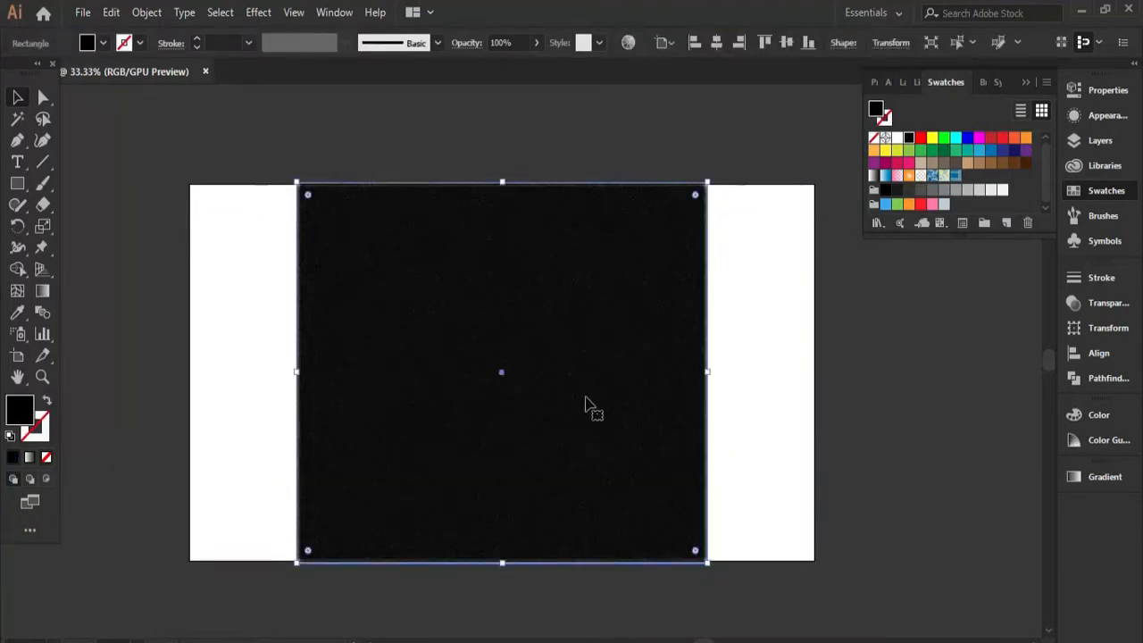
{"action": "key", "text": "Delete"}
Draw a rectangle covering the whole artboard and fill it with the new plaid pattern swatch.
{"action": "left_click", "coordinate": [17, 183]}
{"action": "left_click_drag", "start_coordinate": [190, 185], "coordinate": [814, 560]}
{"action": "left_click", "coordinate": [17, 98]}
{"action": "left_click", "coordinate": [82, 12]}
{"action": "left_click", "coordinate": [956, 176]}
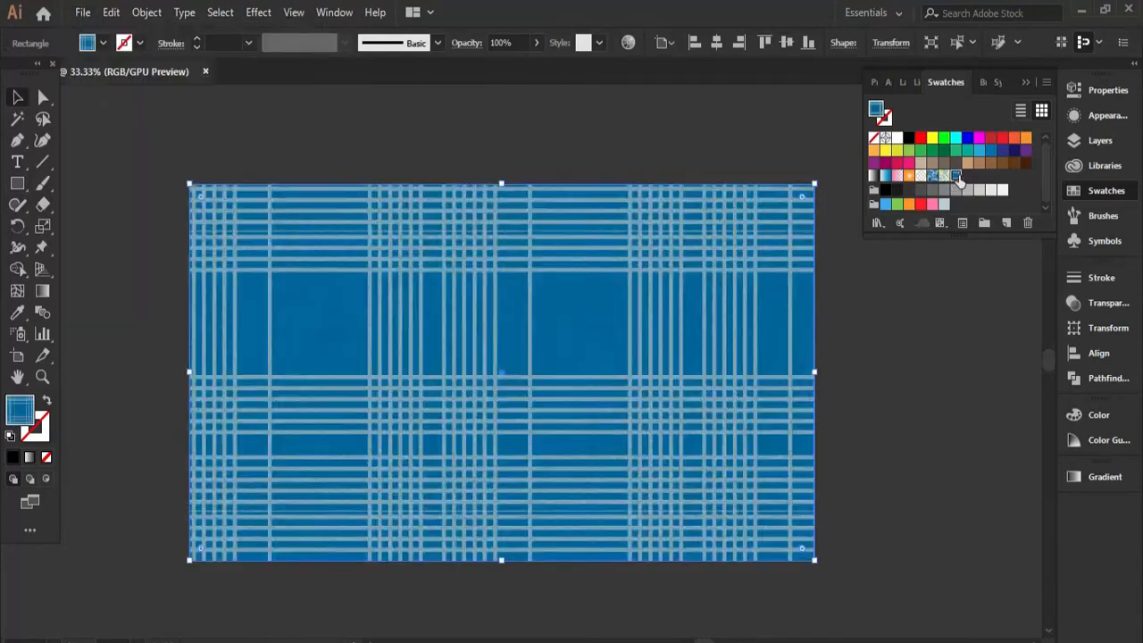
{"action": "left_click", "coordinate": [450, 128]}
{"action": "scroll", "coordinate": [590, 245], "scroll_direction": "up", "scroll_amount": 2}
{"action": "scroll", "coordinate": [585, 245], "scroll_direction": "down", "scroll_amount": 2}
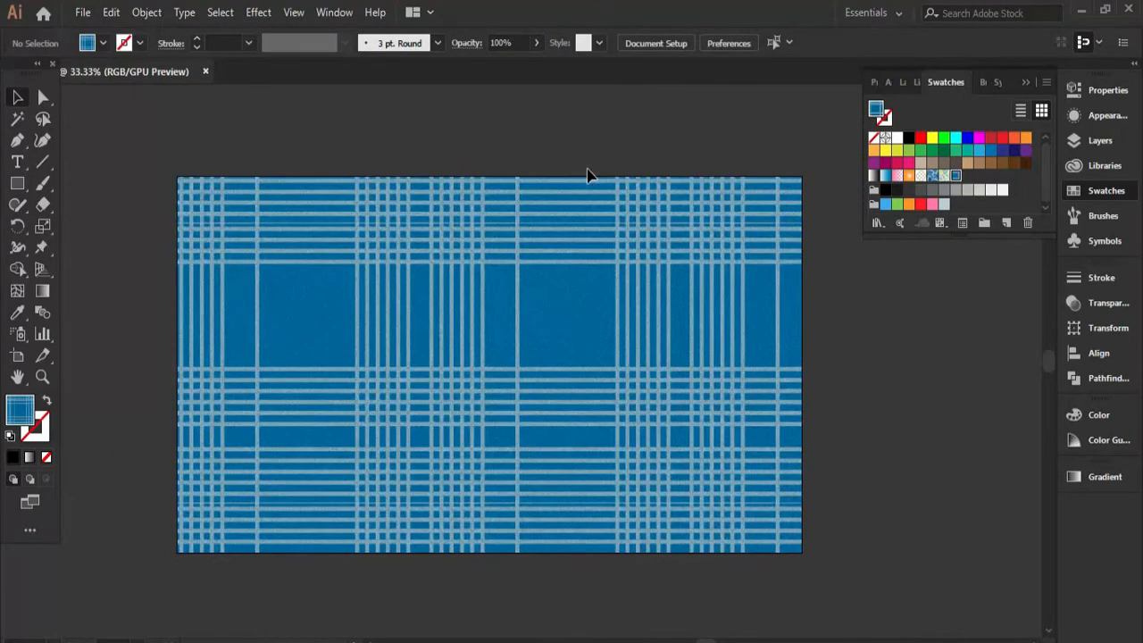